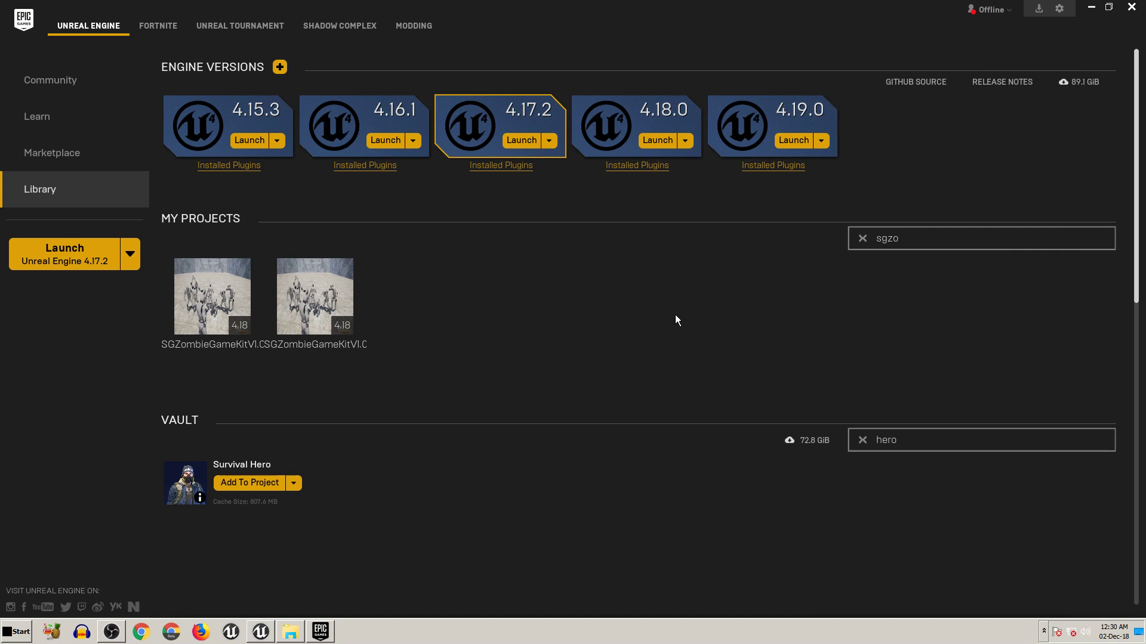
- Switch to the Unreal Editor, open the skeleton behind SGCharacter's SG_Mesh and examine its bone hierarchy from the root down
click(260, 631)
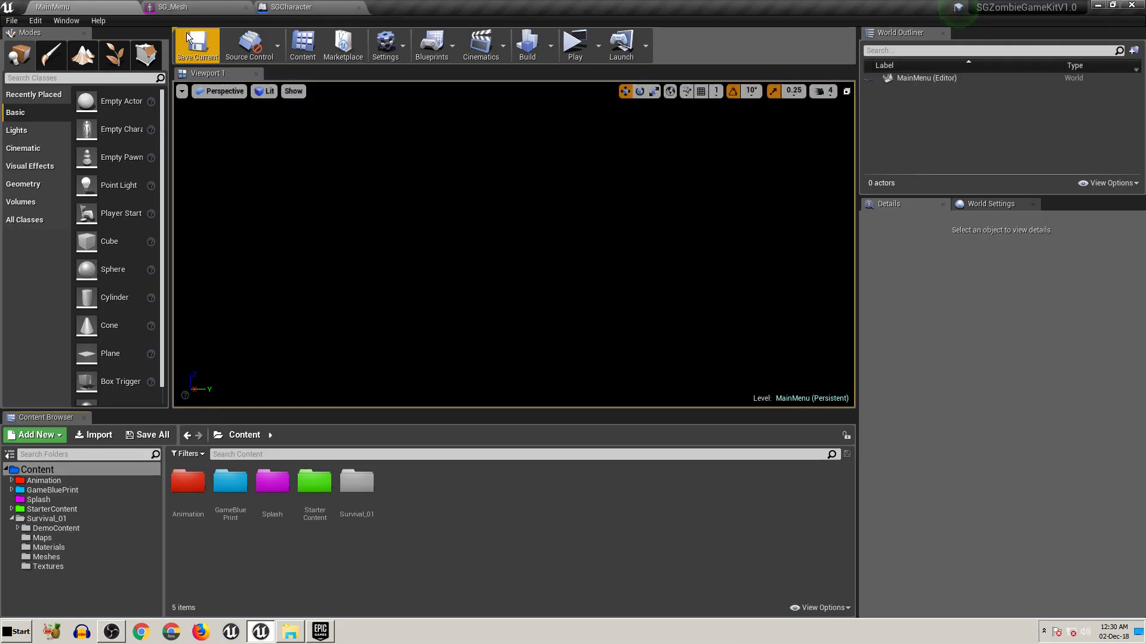
click(312, 8)
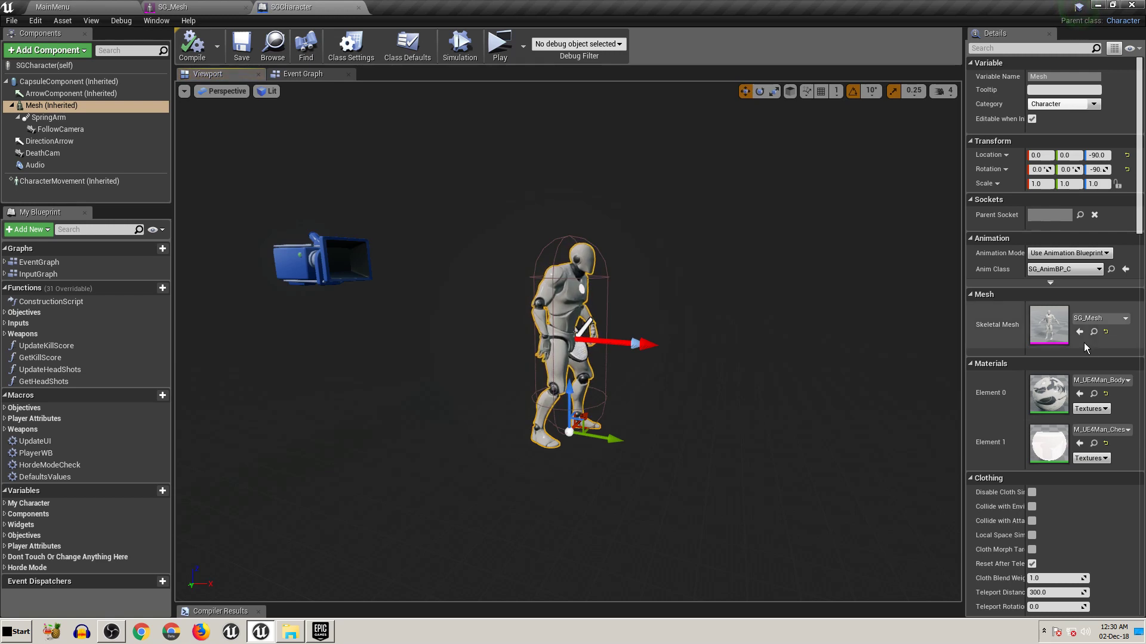
click(156, 8)
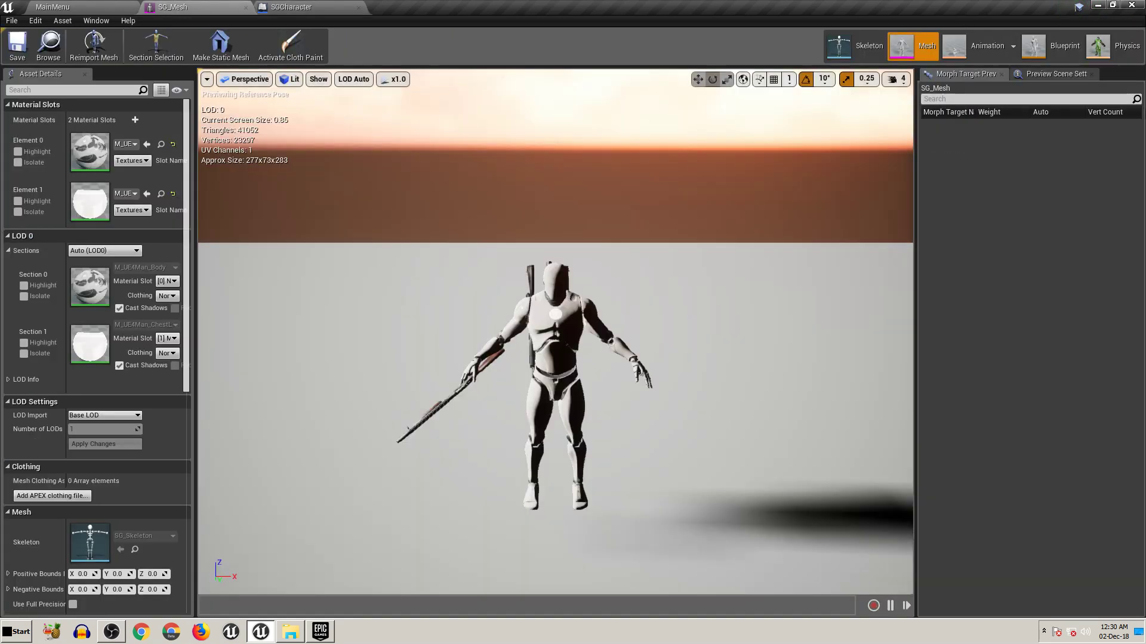
click(854, 46)
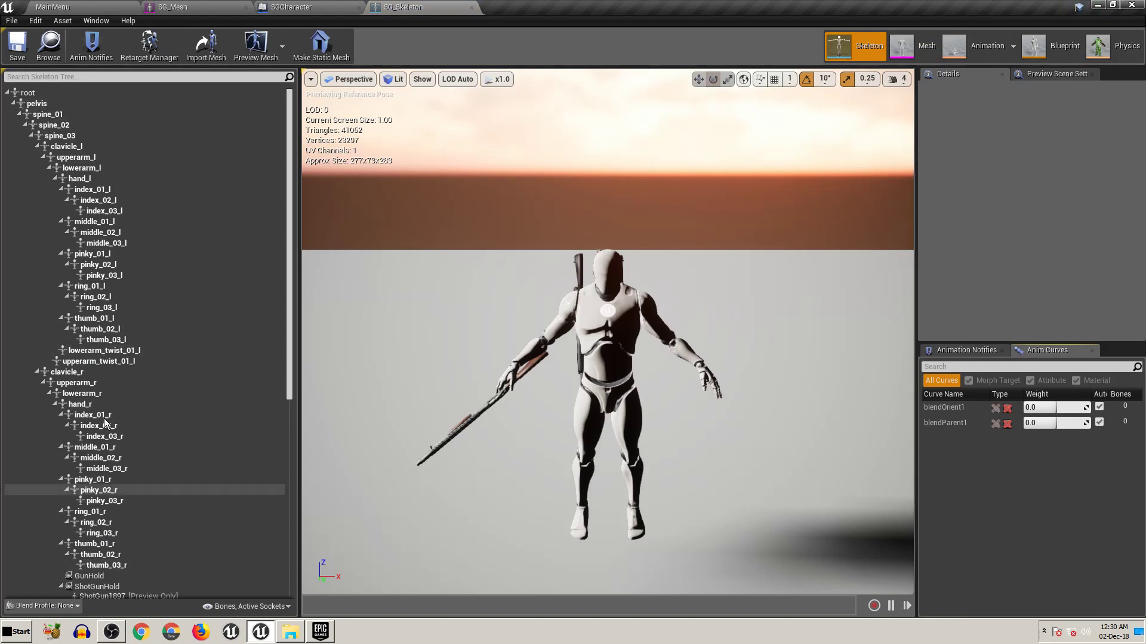
click(40, 90)
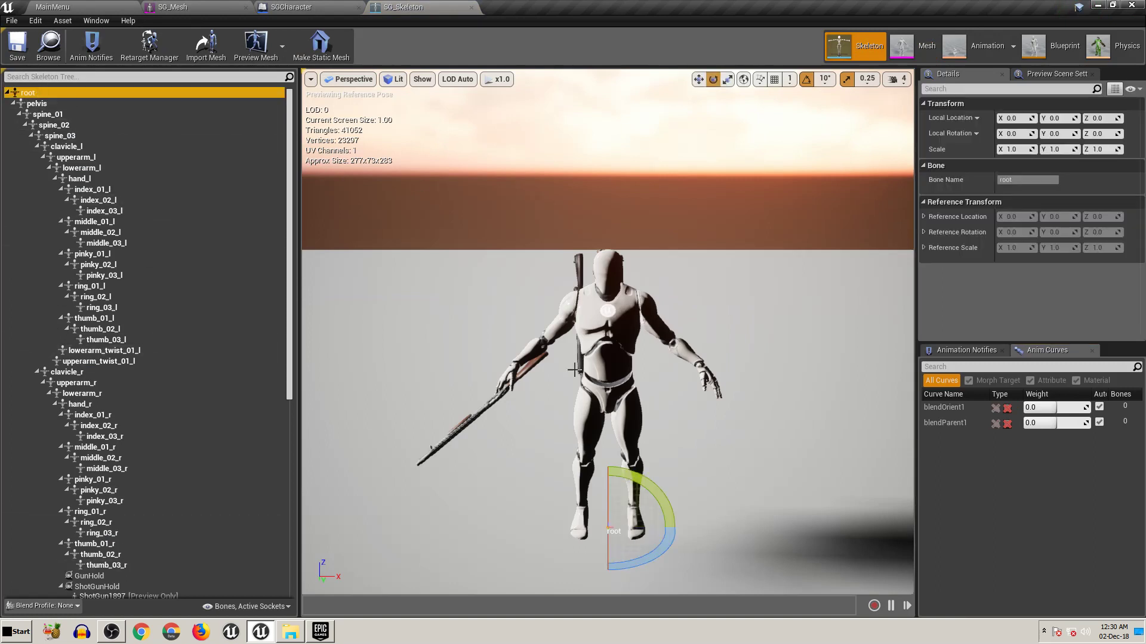
click(464, 277)
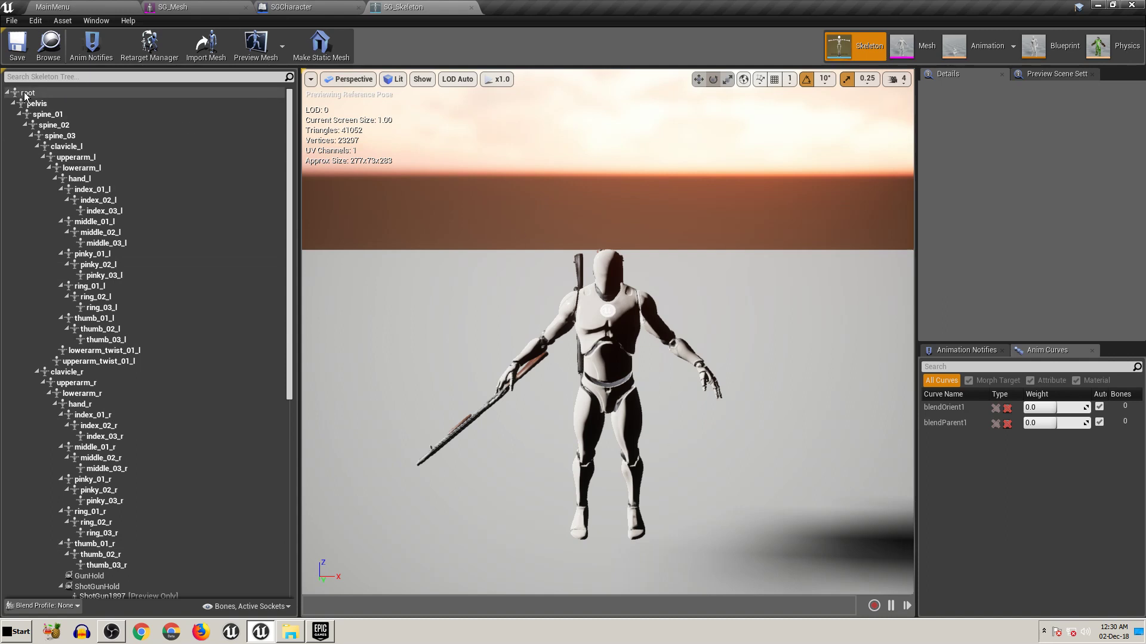
scroll(91, 232, down, 5)
scroll(96, 131, up, 5)
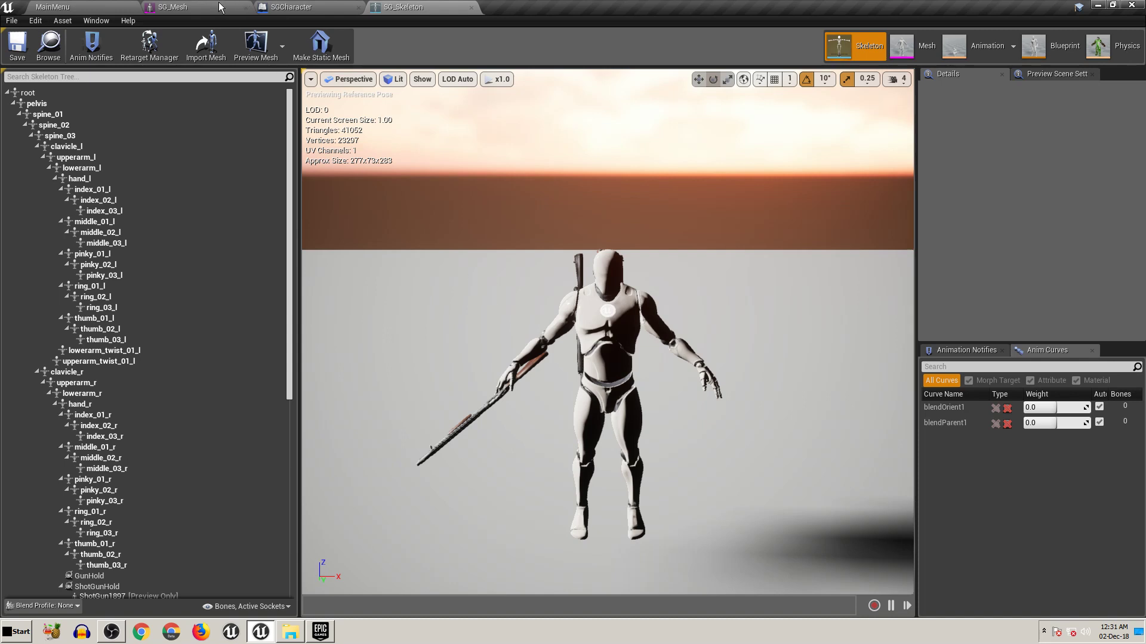
- Return to the MainMenu level, check the Survival Hero pack in the Epic Games Launcher and minimise the launcher
click(185, 7)
click(90, 7)
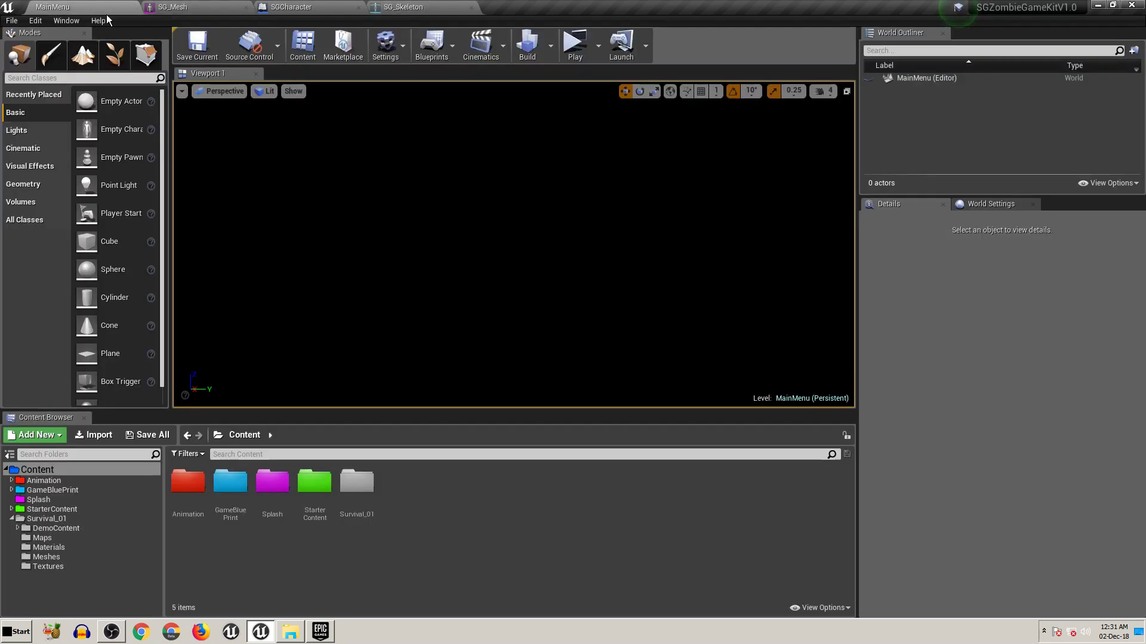
click(320, 632)
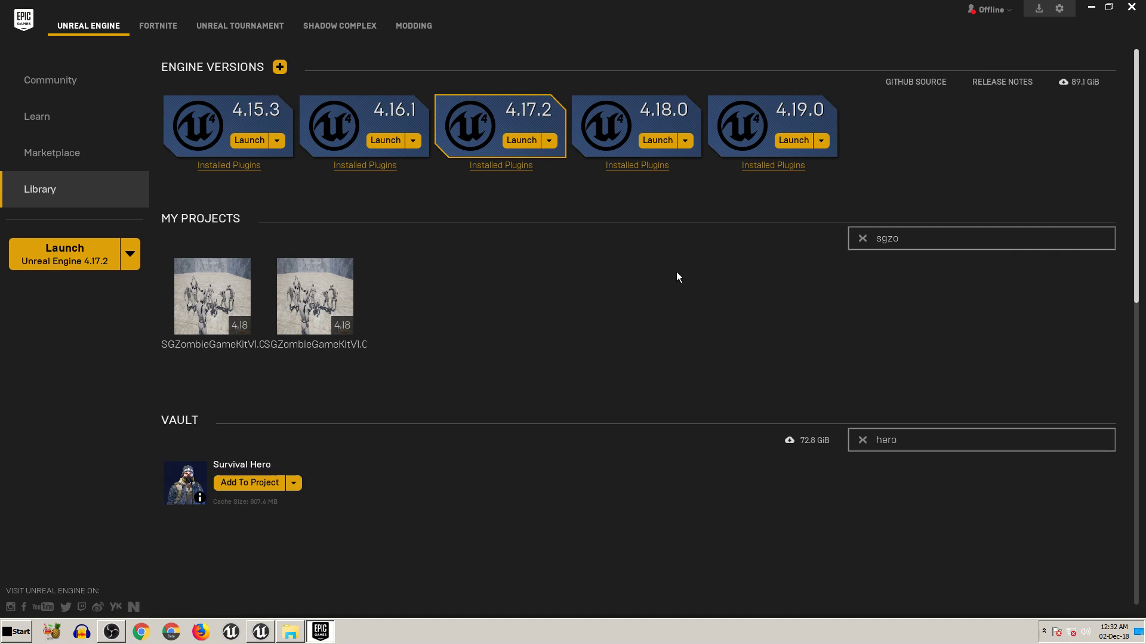
click(1090, 9)
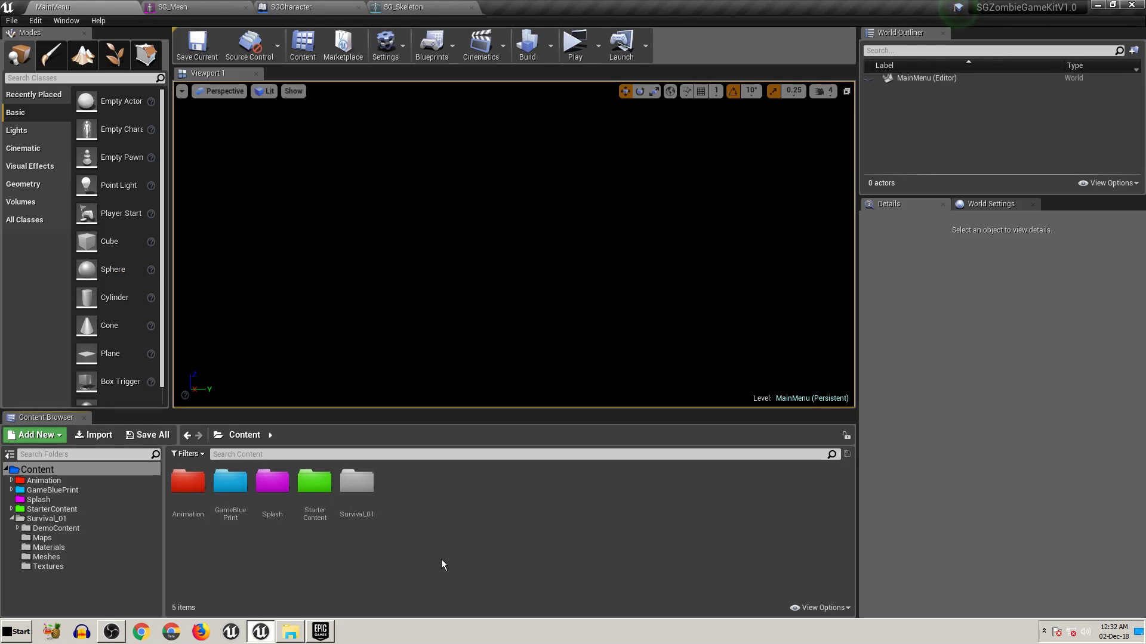
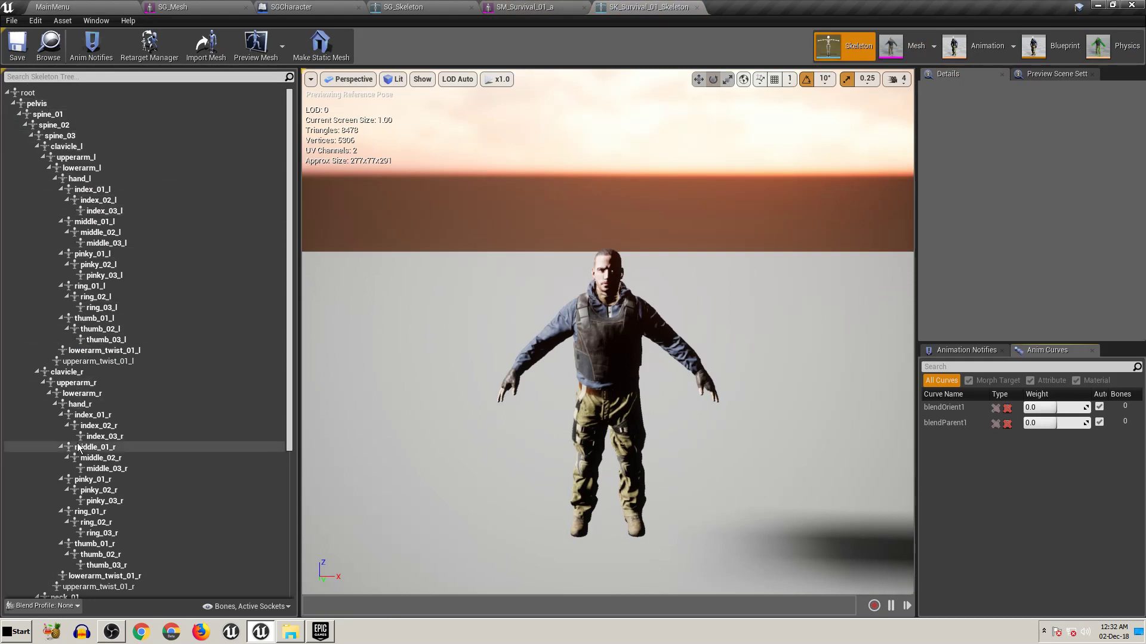
- Compare the bone hierarchies of SG_Skeleton and SK_Survival_01_Skeleton
click(182, 8)
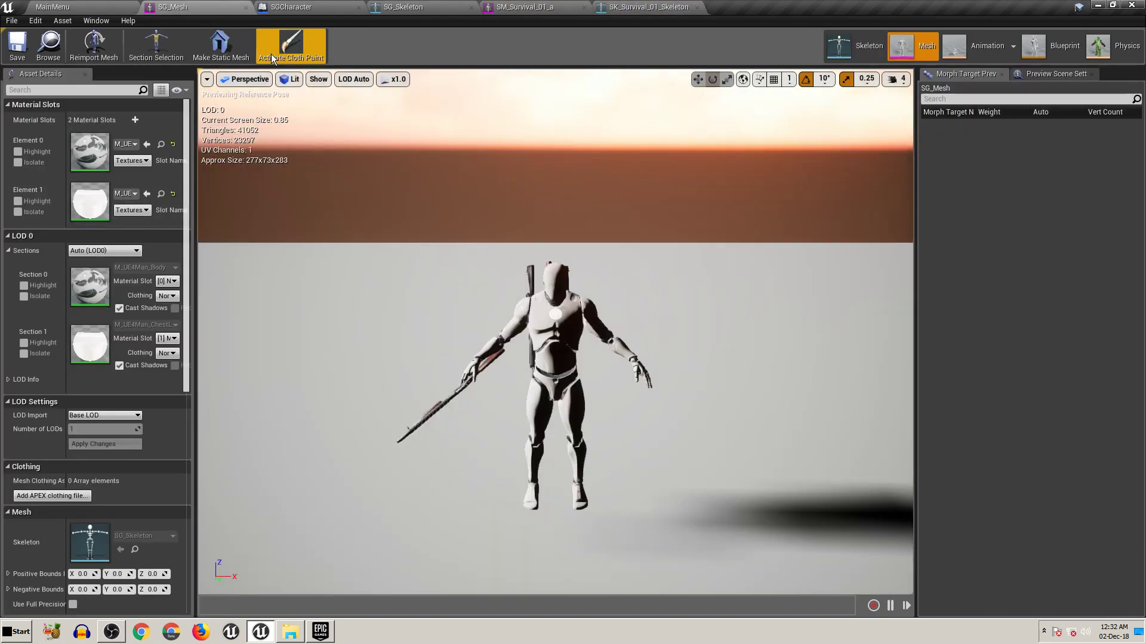
click(398, 7)
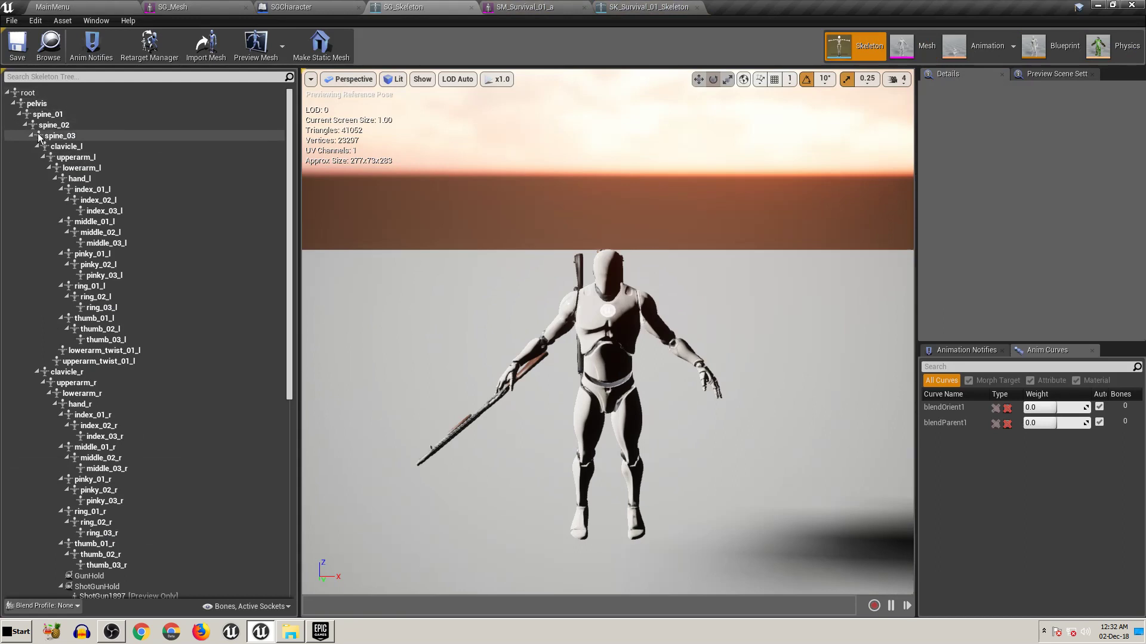
click(648, 7)
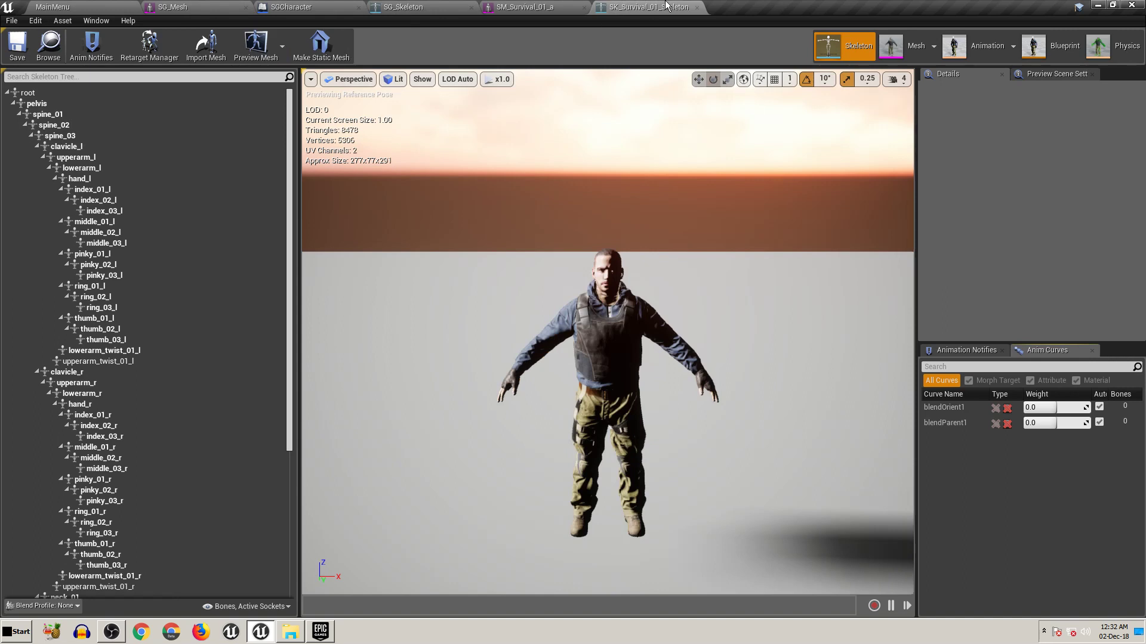
- Inspect the skeleton and physics asset in Survival_01's Meshes folder and the skeleton actions available for SM_Survival_01_a
click(33, 8)
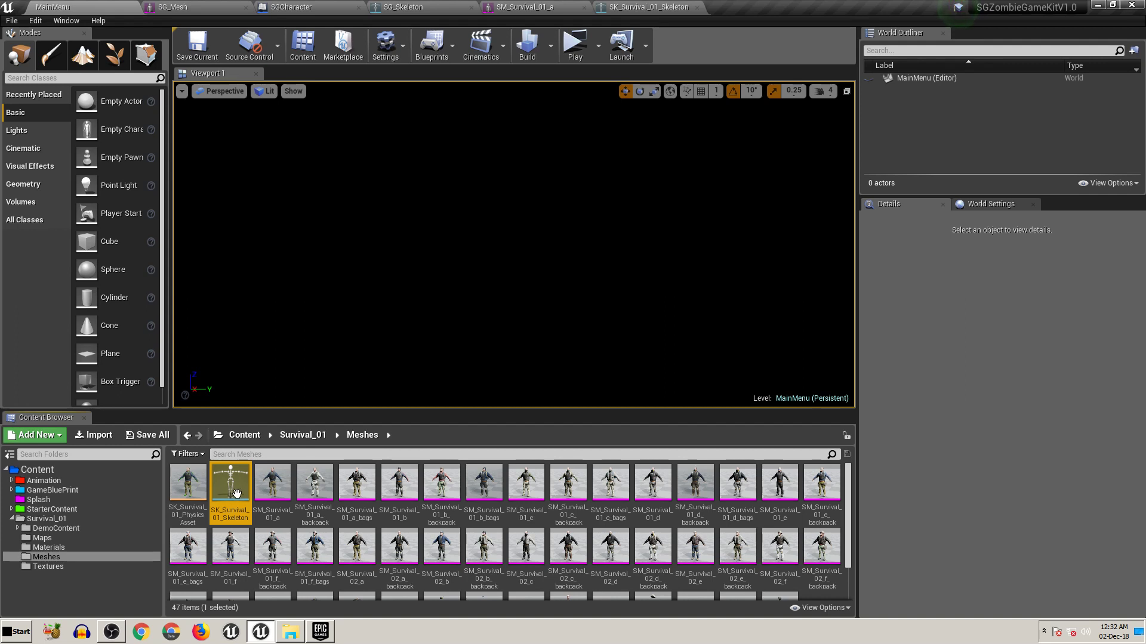
drag(850, 558, 860, 517)
ctrl+click(188, 485)
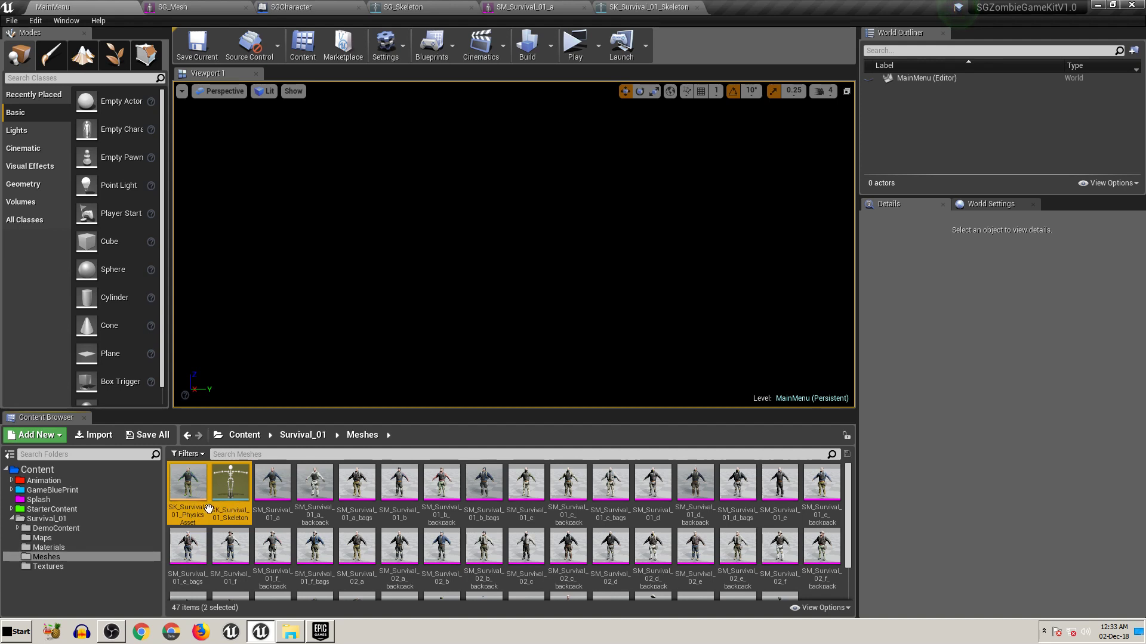
click(102, 598)
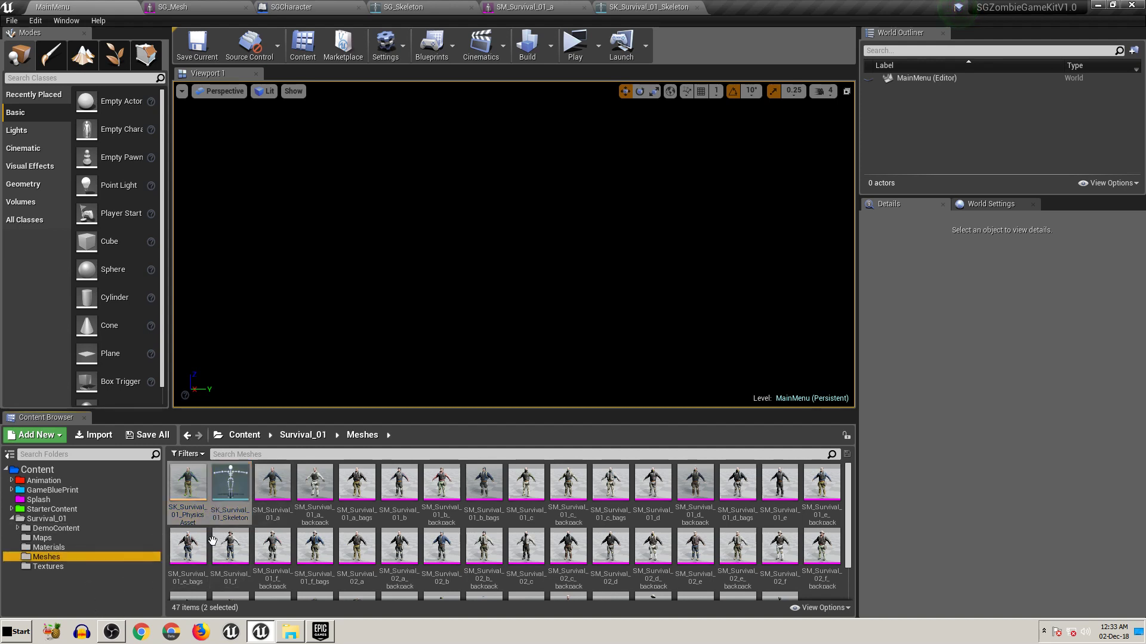
click(234, 487)
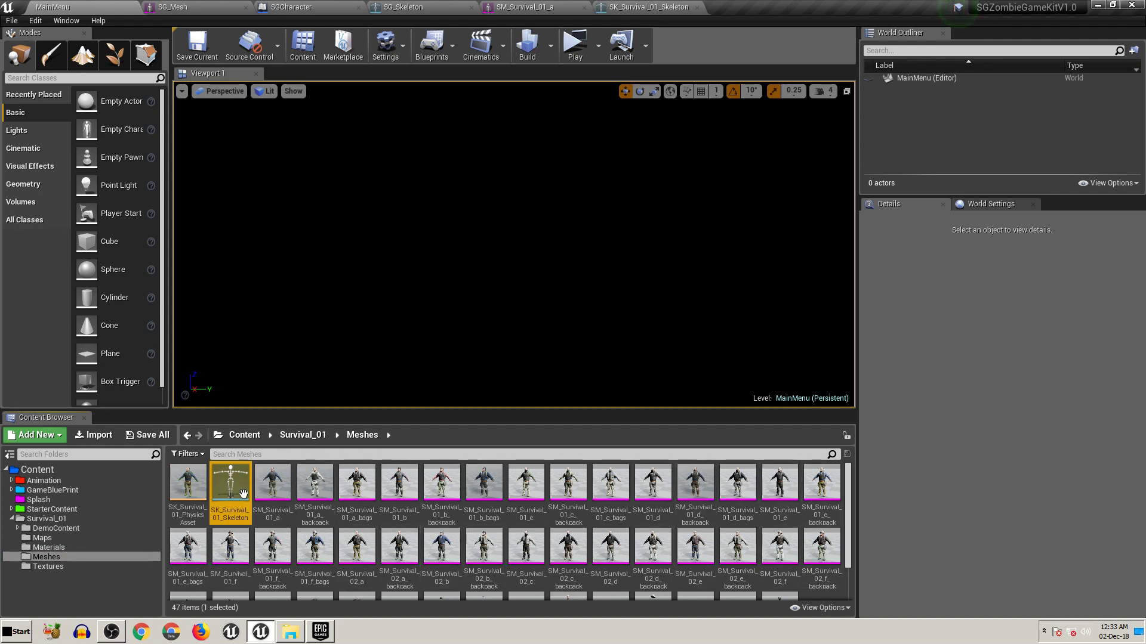
right_click(278, 497)
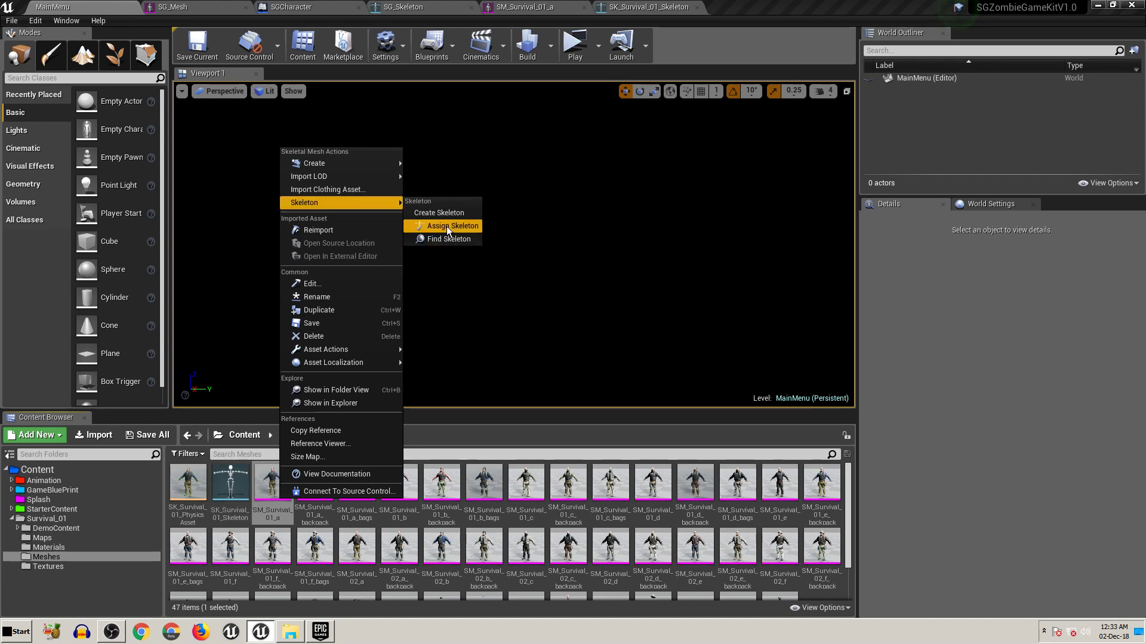
click(98, 600)
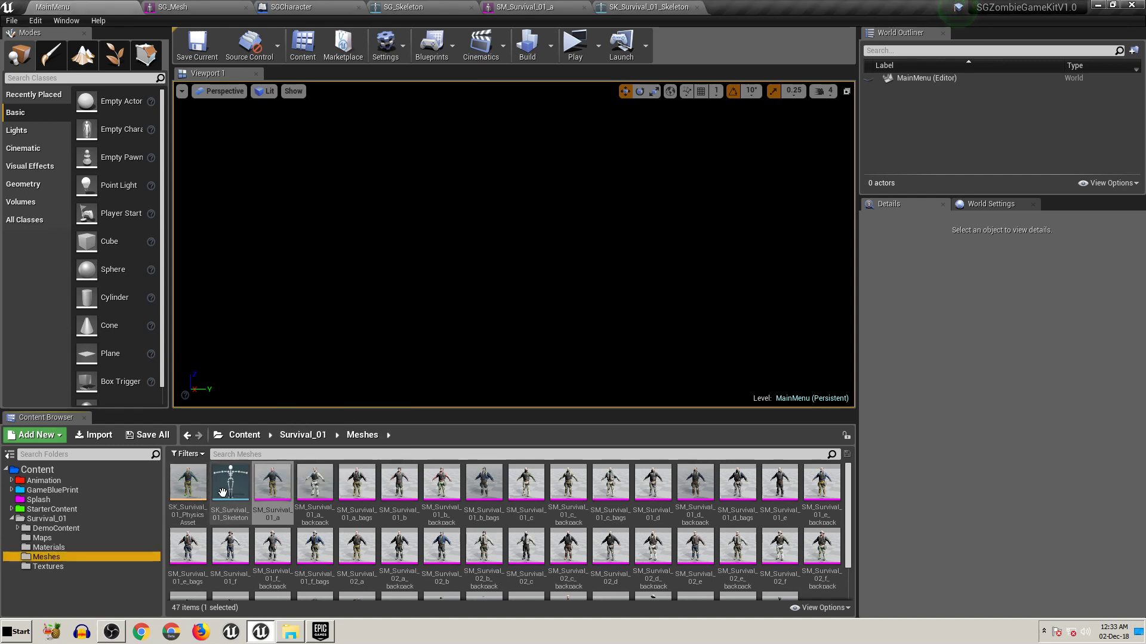
- Force delete SK_Survival_01_Skeleton and SK_Survival_01_PhysicsAsset from the Meshes folder and save all modified assets
click(230, 490)
ctrl+click(189, 508)
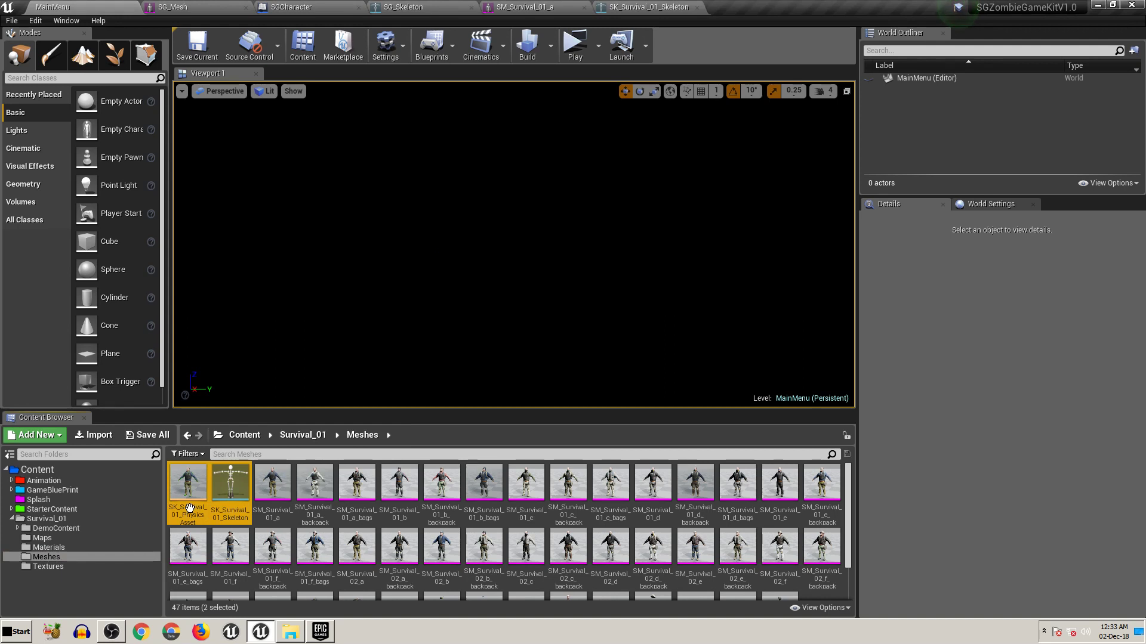
key(Delete)
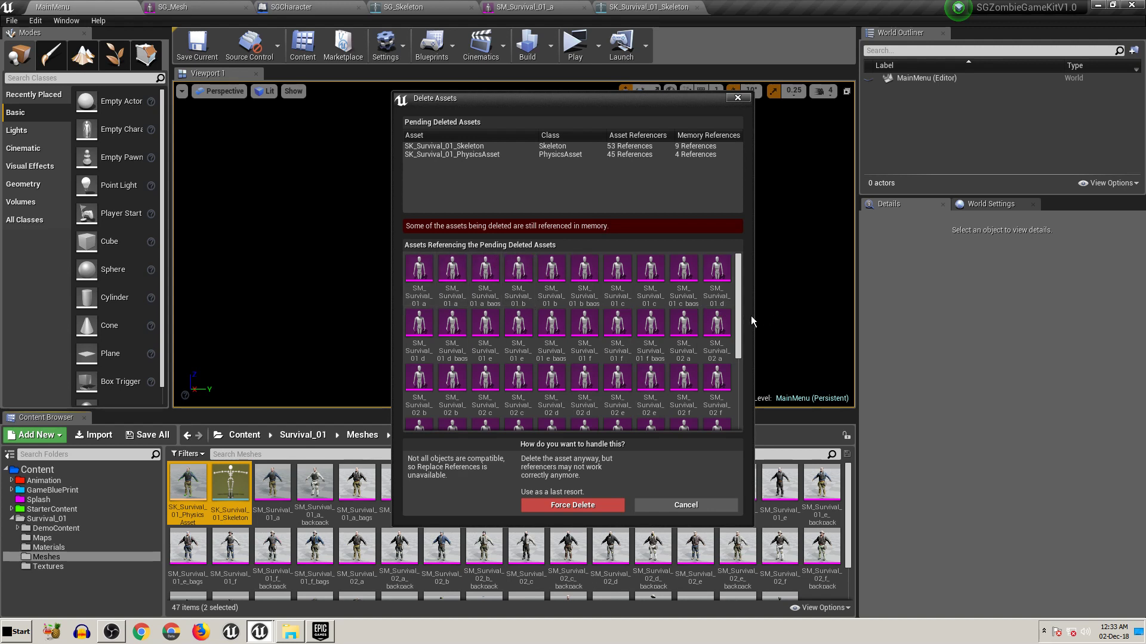
scroll(740, 340, down, 1)
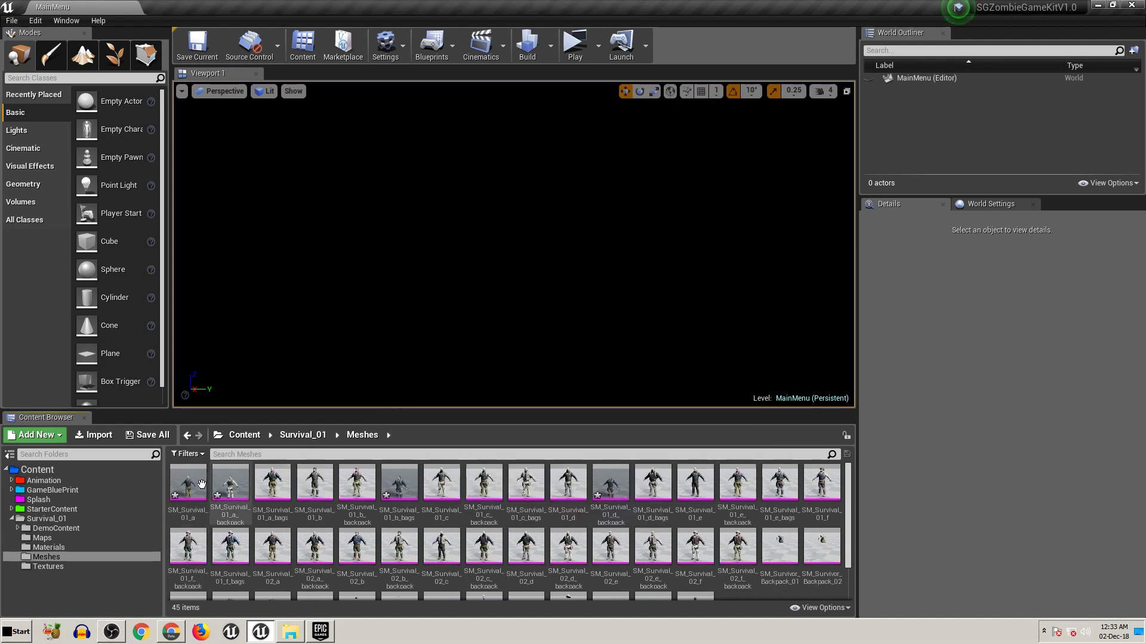
click(150, 438)
click(685, 425)
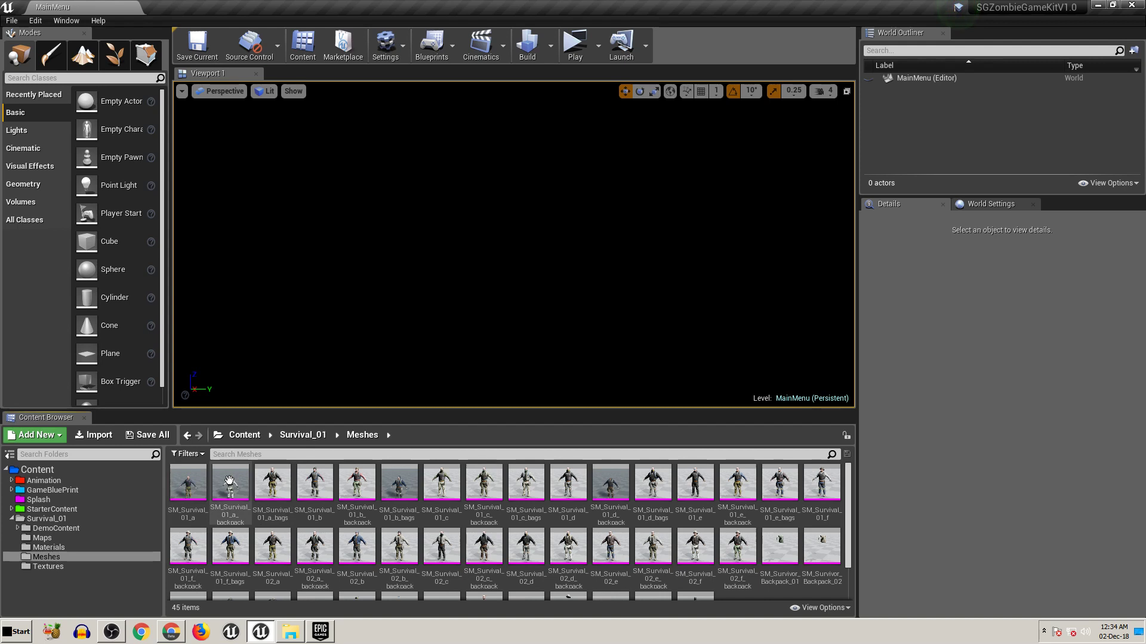
- Try to open the SM_Survival_01_a mesh without creating or choosing a skeleton for it
double_click(185, 487)
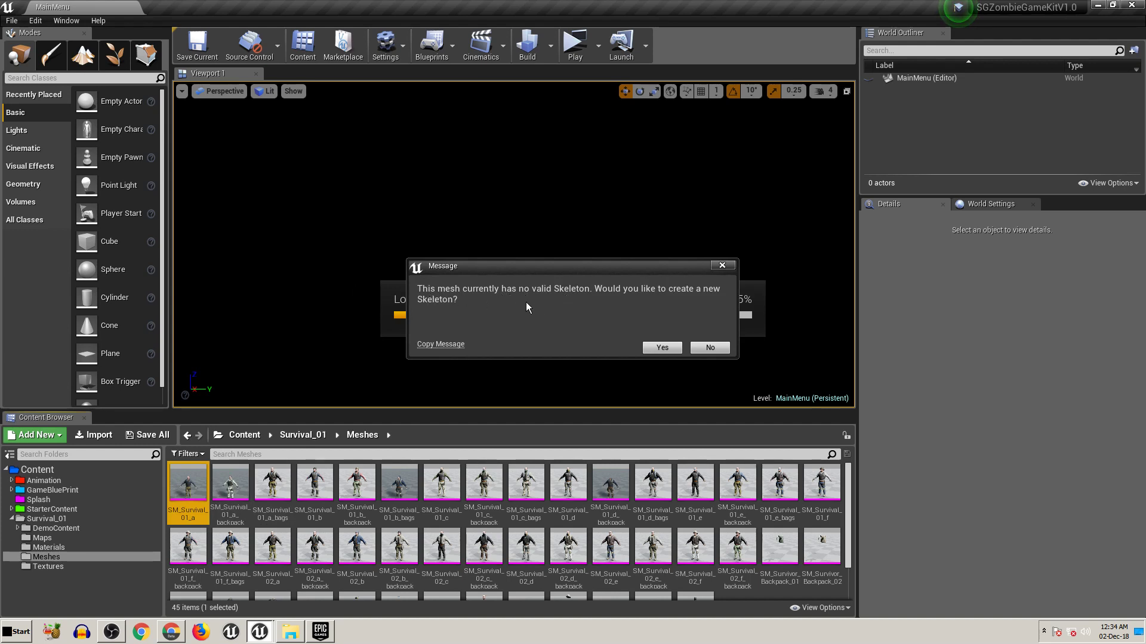
click(723, 267)
click(679, 128)
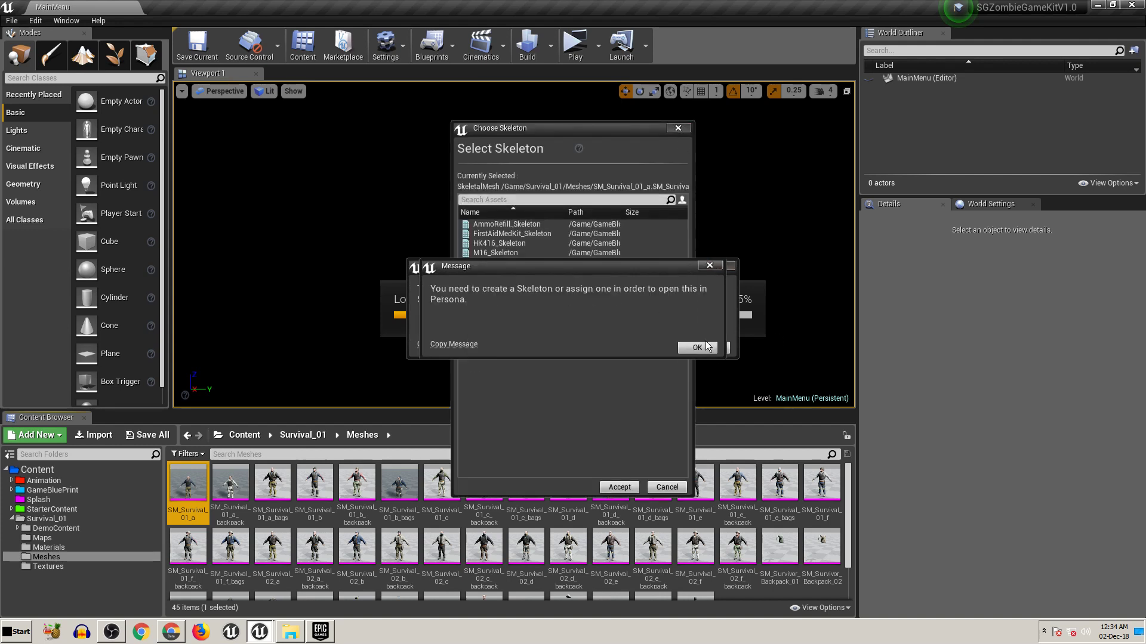
click(713, 348)
right_click(187, 499)
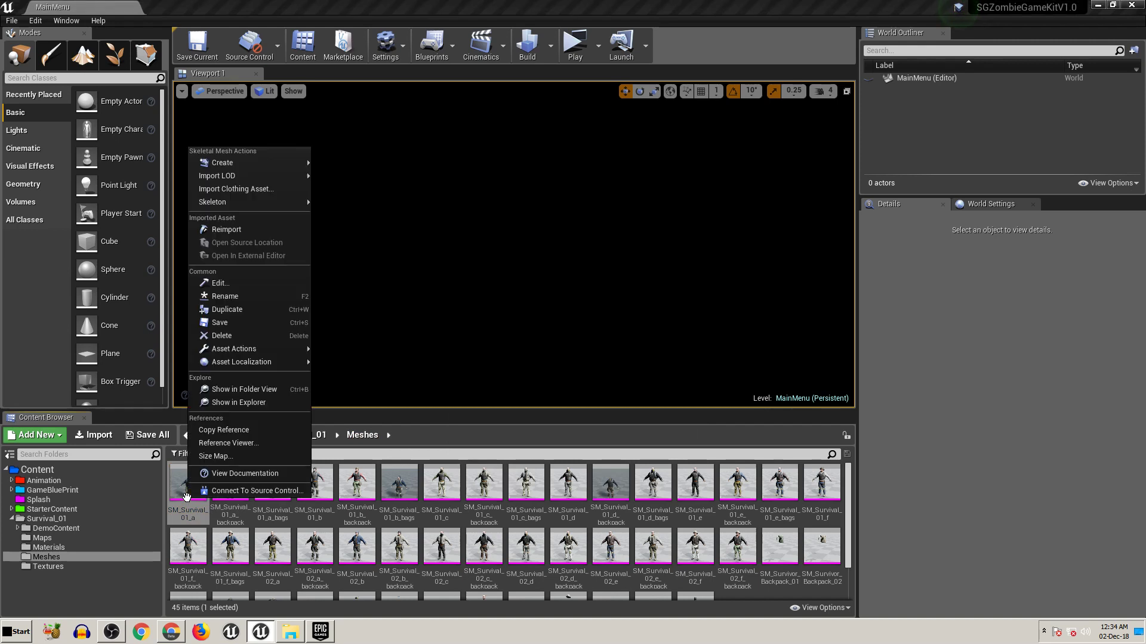
mouse_move(232, 203)
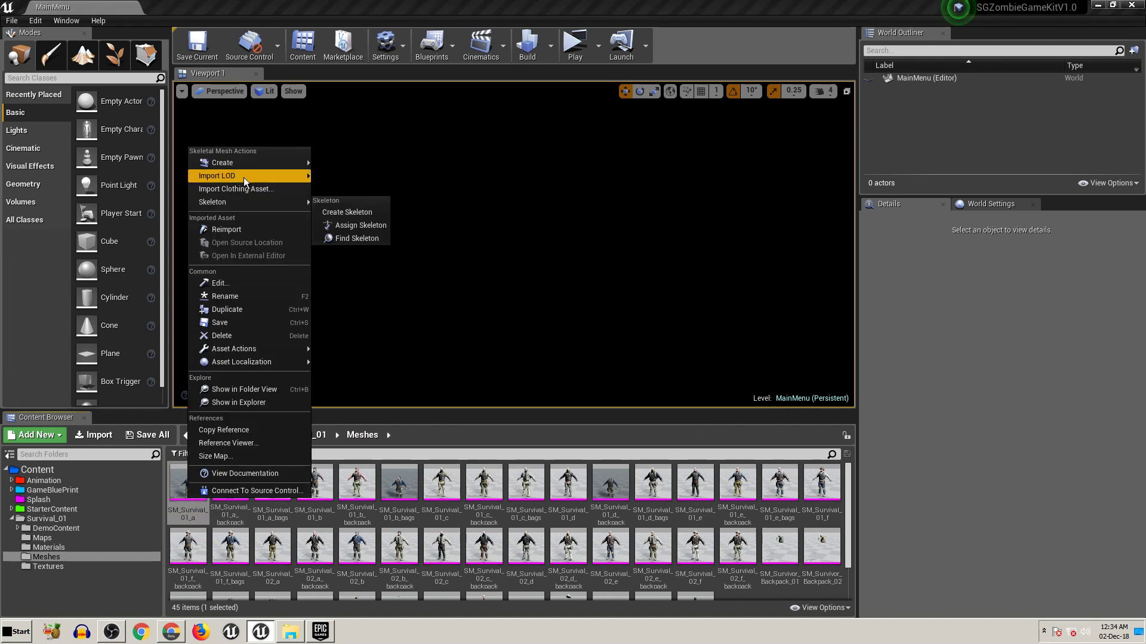
click(355, 227)
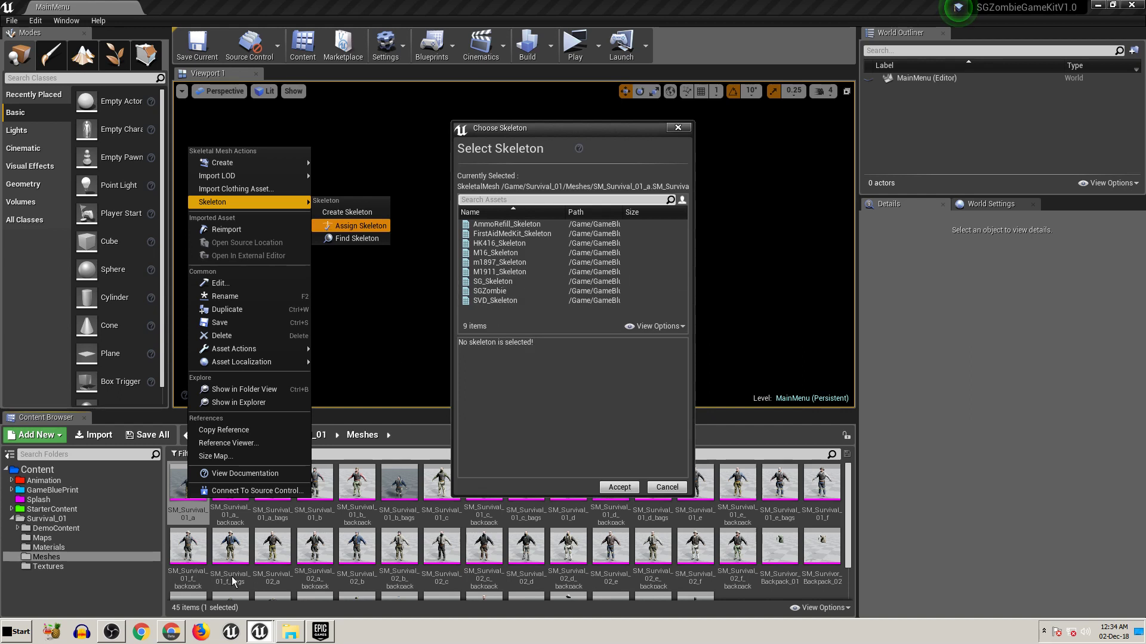
click(94, 597)
click(680, 490)
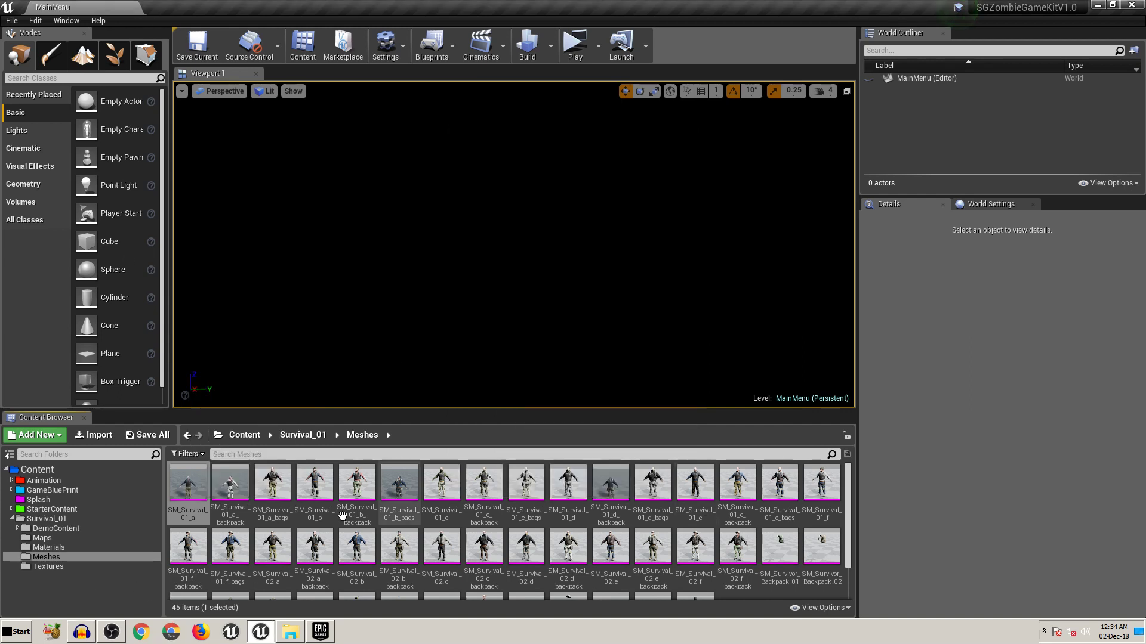
- Open the SGCharacter blueprint, locate its SG_Mesh asset in the project content and select the SG_Skeleton beside it
click(51, 490)
double_click(270, 482)
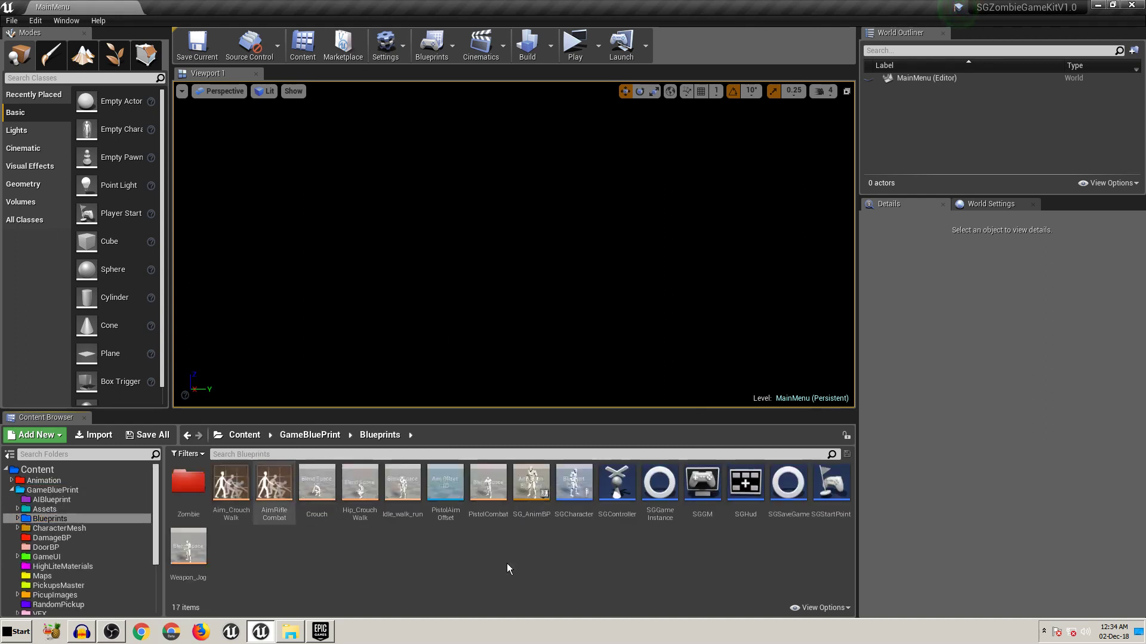
double_click(575, 490)
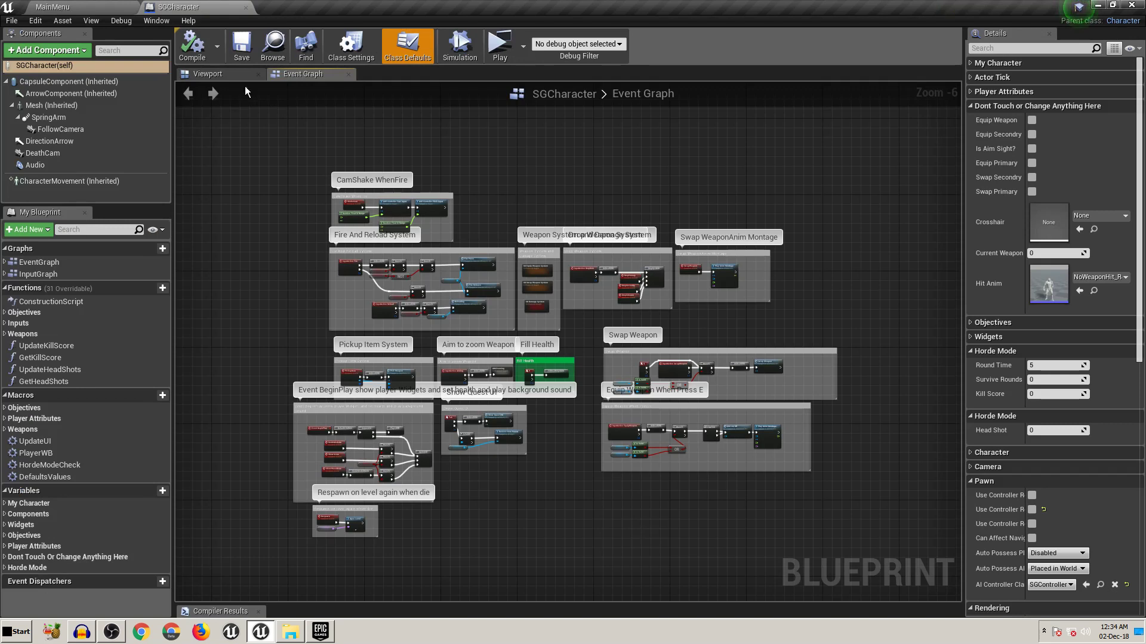
click(221, 74)
click(564, 311)
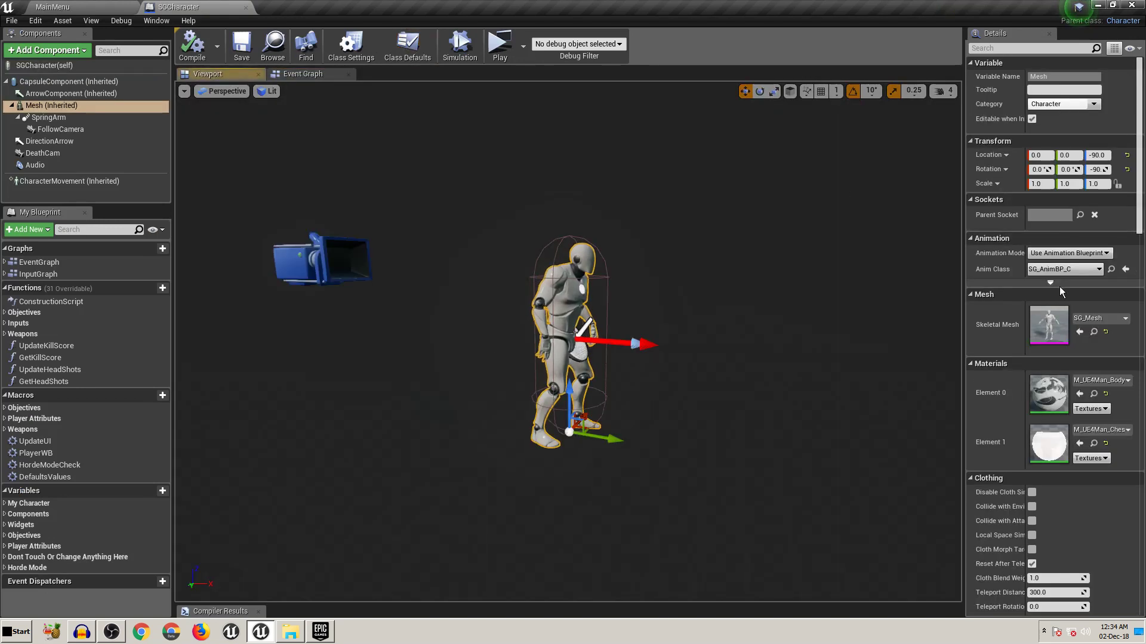
click(1093, 331)
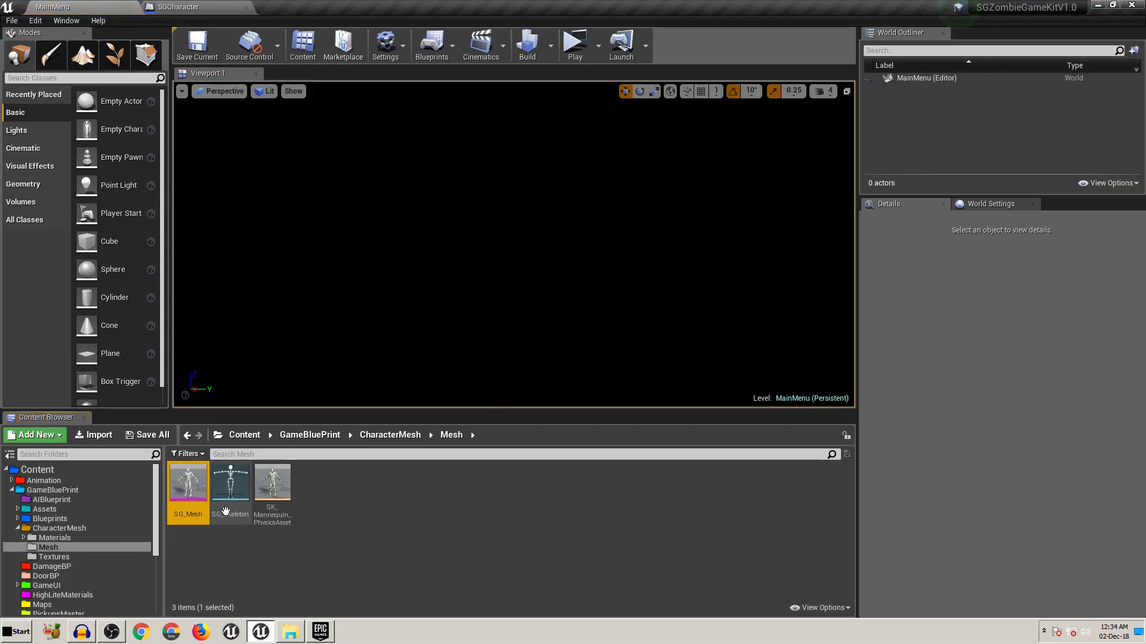
click(226, 466)
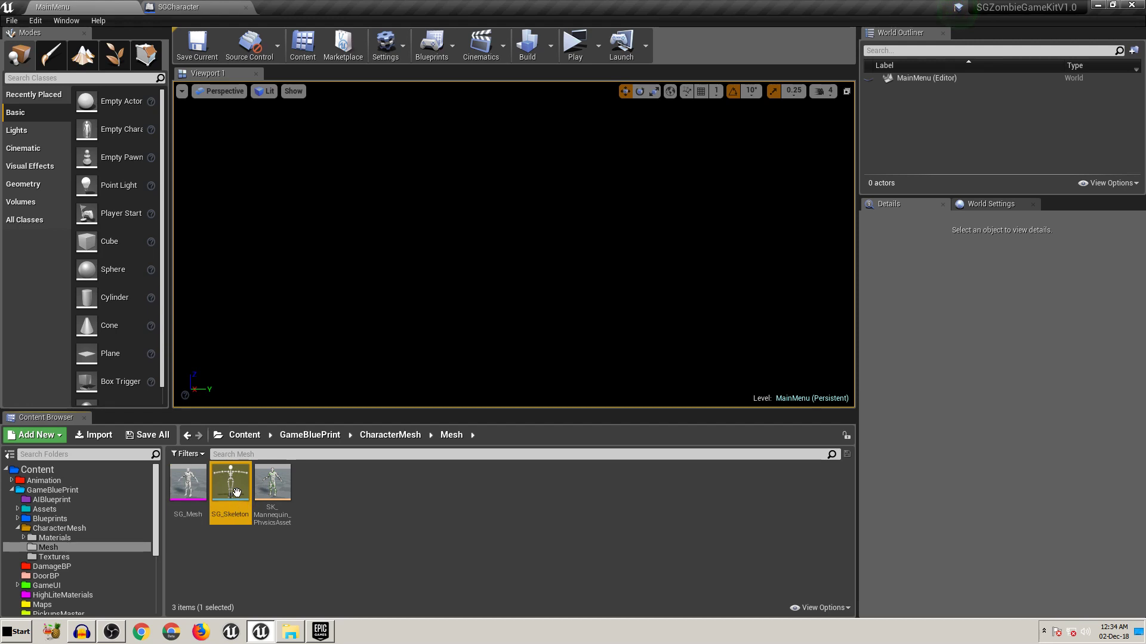
- Return from the SGCharacter blueprint to the project content and open the Meshes folder of Survival_01
click(179, 7)
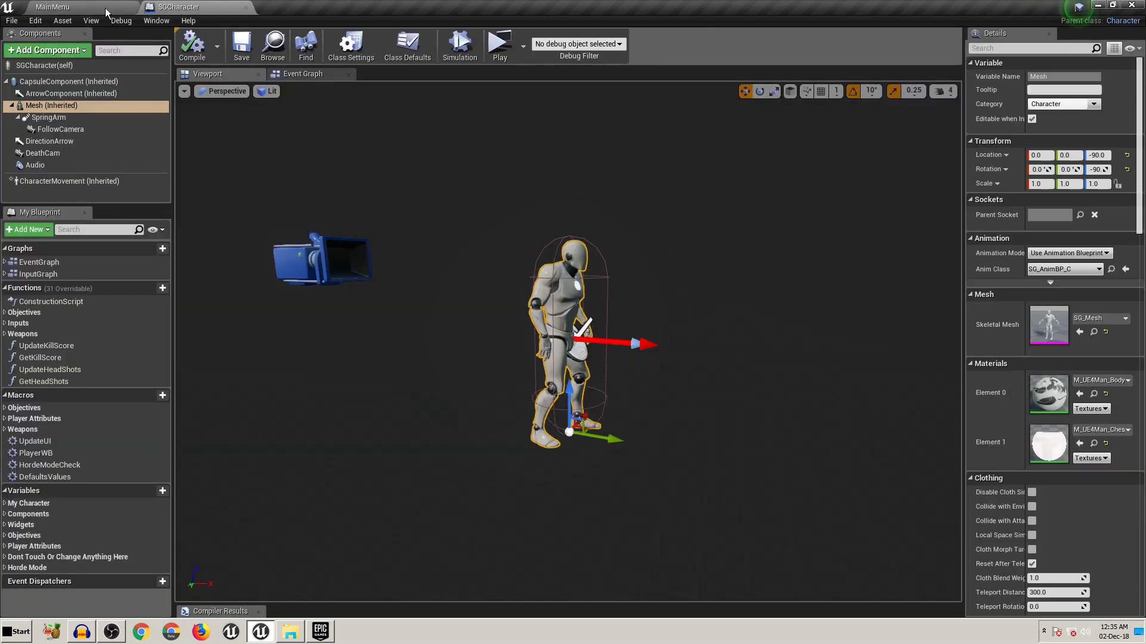
click(60, 6)
scroll(62, 574, down, 5)
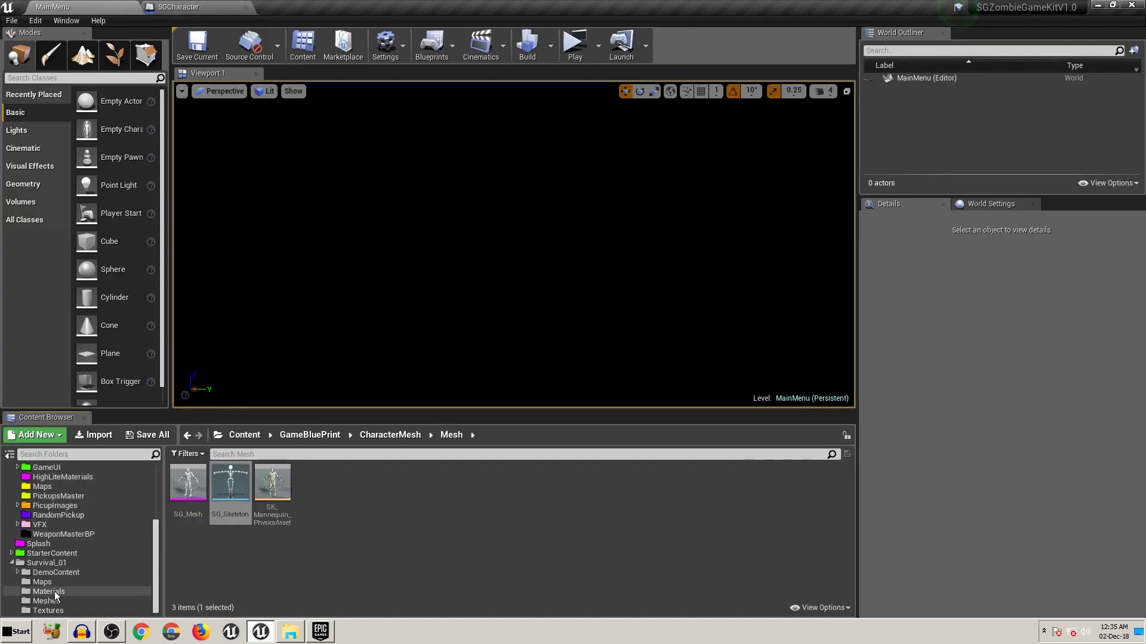
click(49, 563)
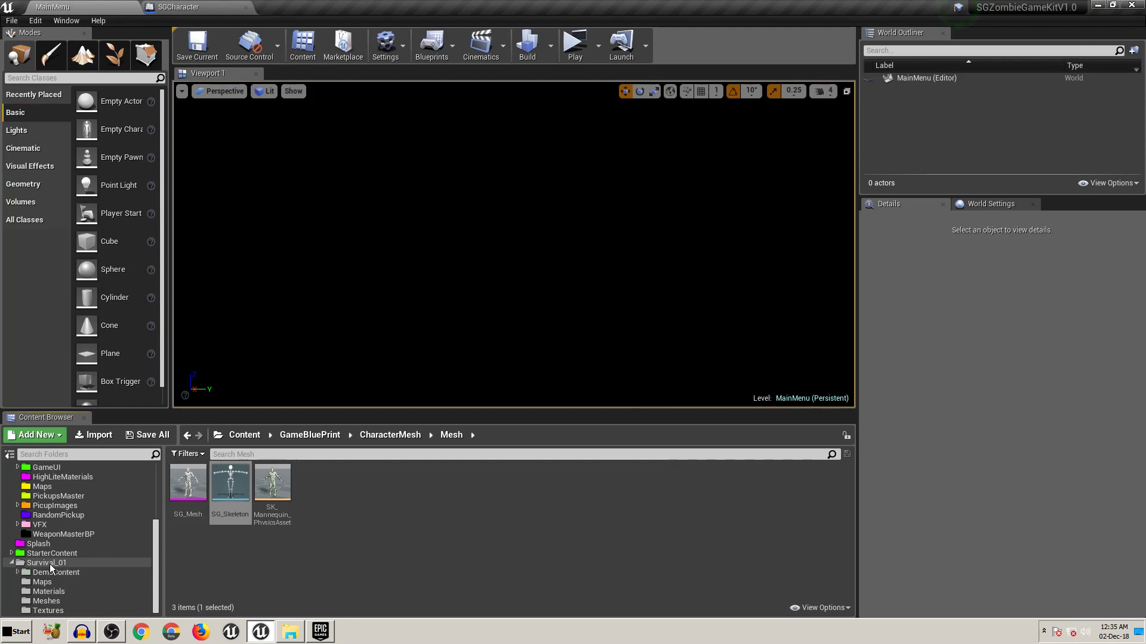
click(63, 601)
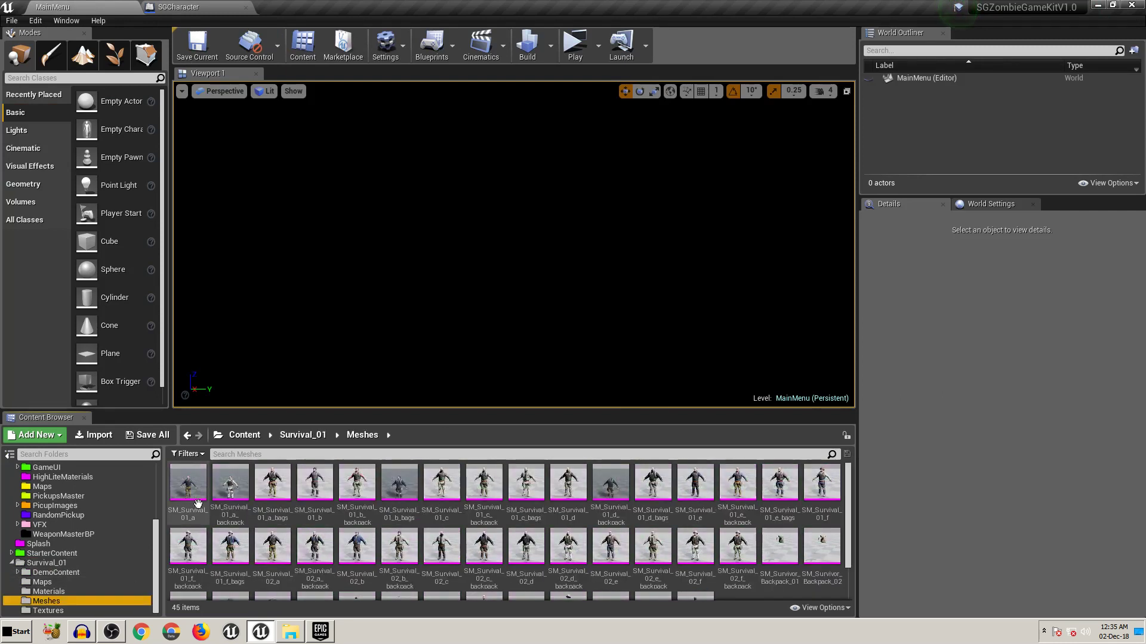
- Assign SG_Skeleton to the SM_Survival_01_a mesh with the matching bones and save the modified mesh
click(195, 493)
right_click(195, 493)
mouse_move(253, 201)
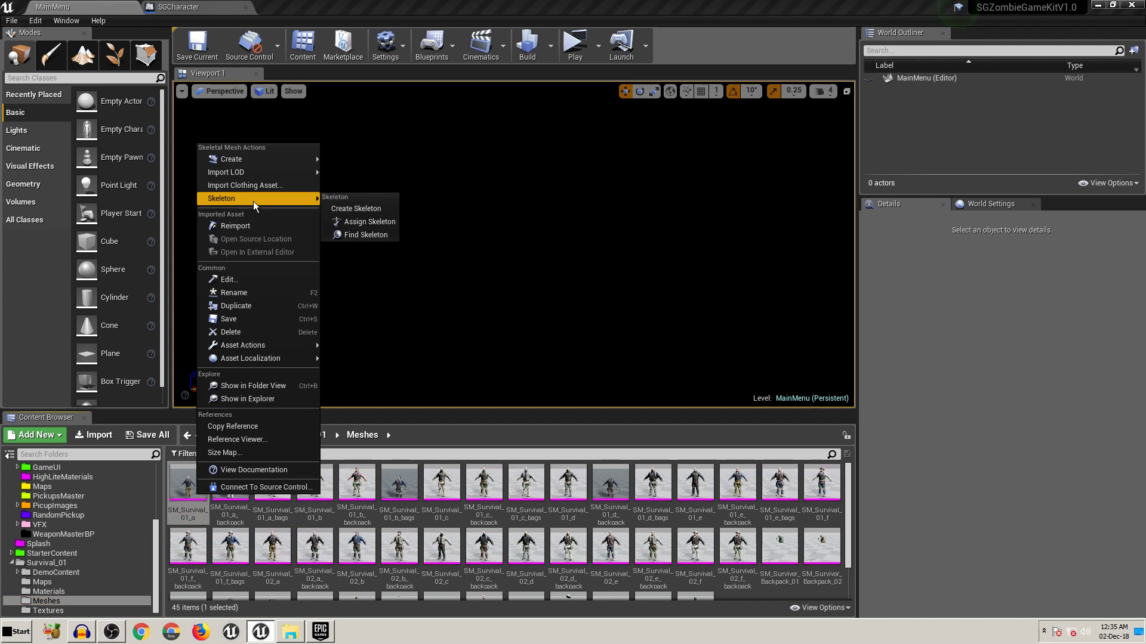
click(370, 222)
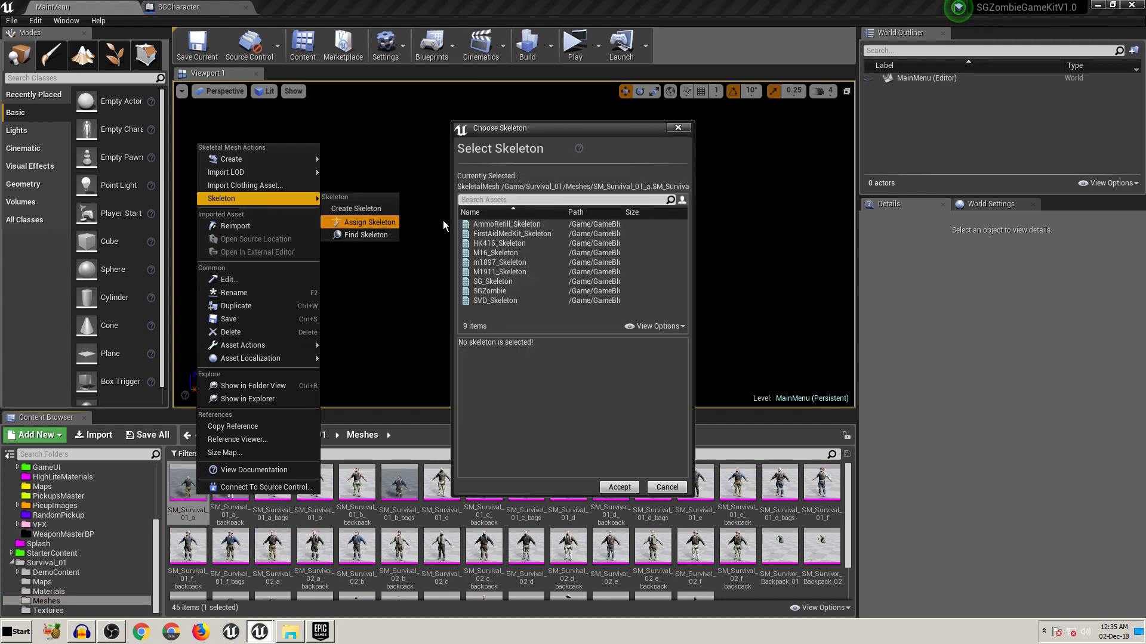
click(494, 281)
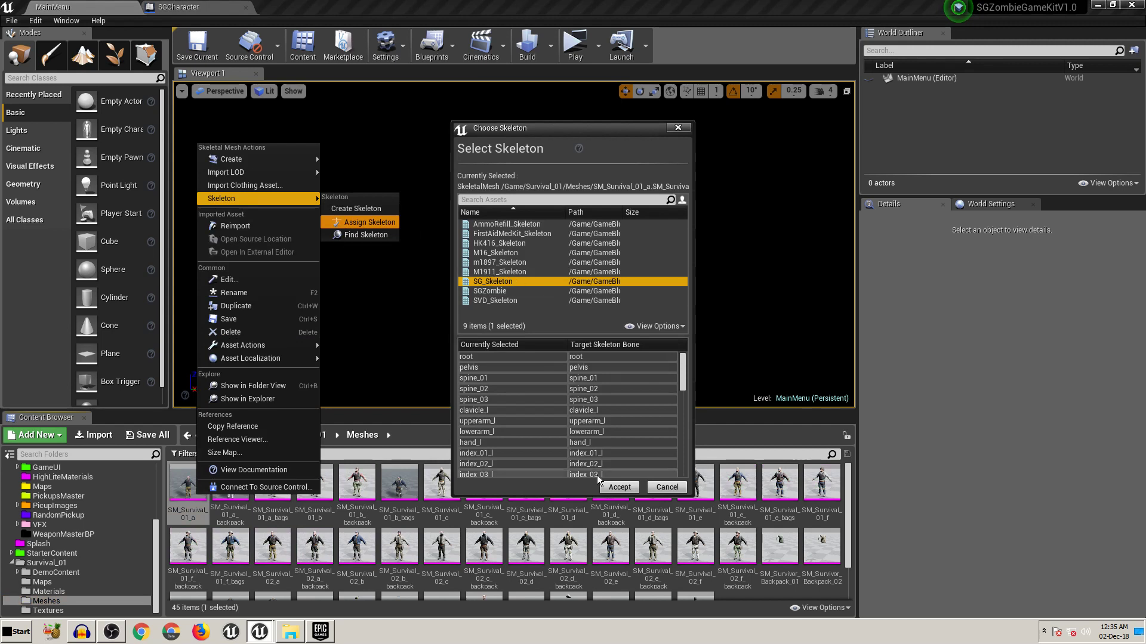
click(619, 487)
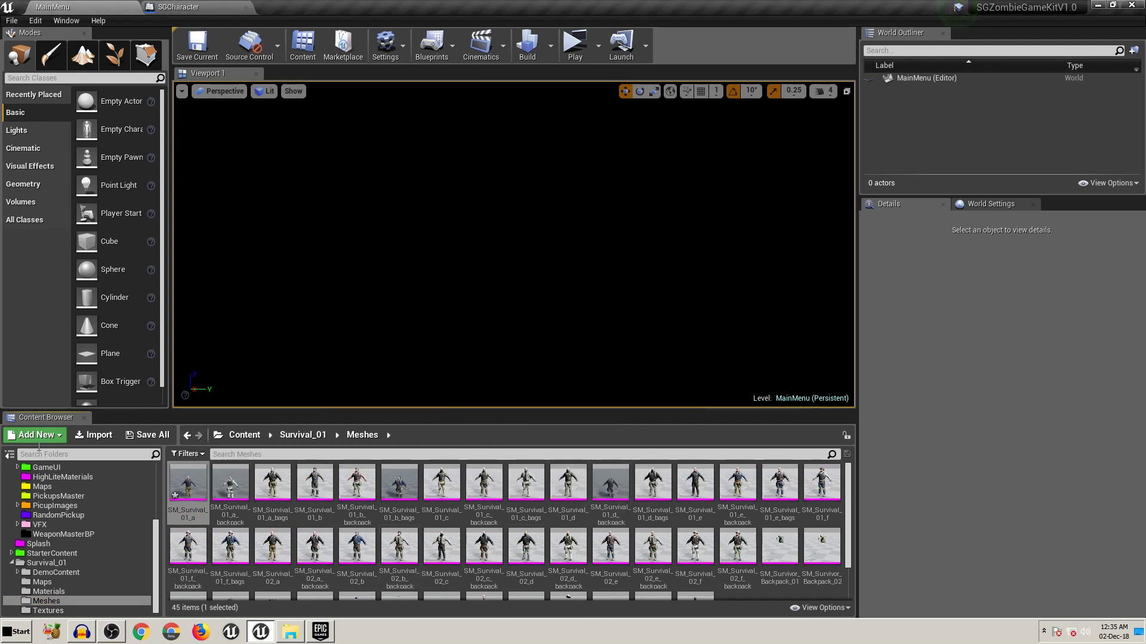
click(147, 435)
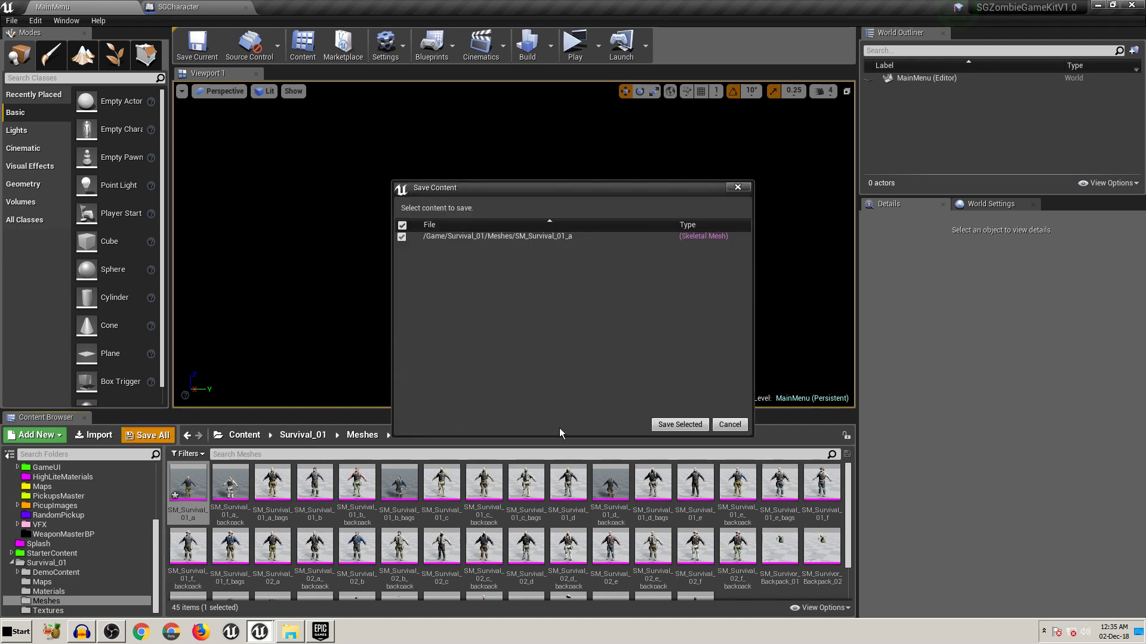
click(679, 425)
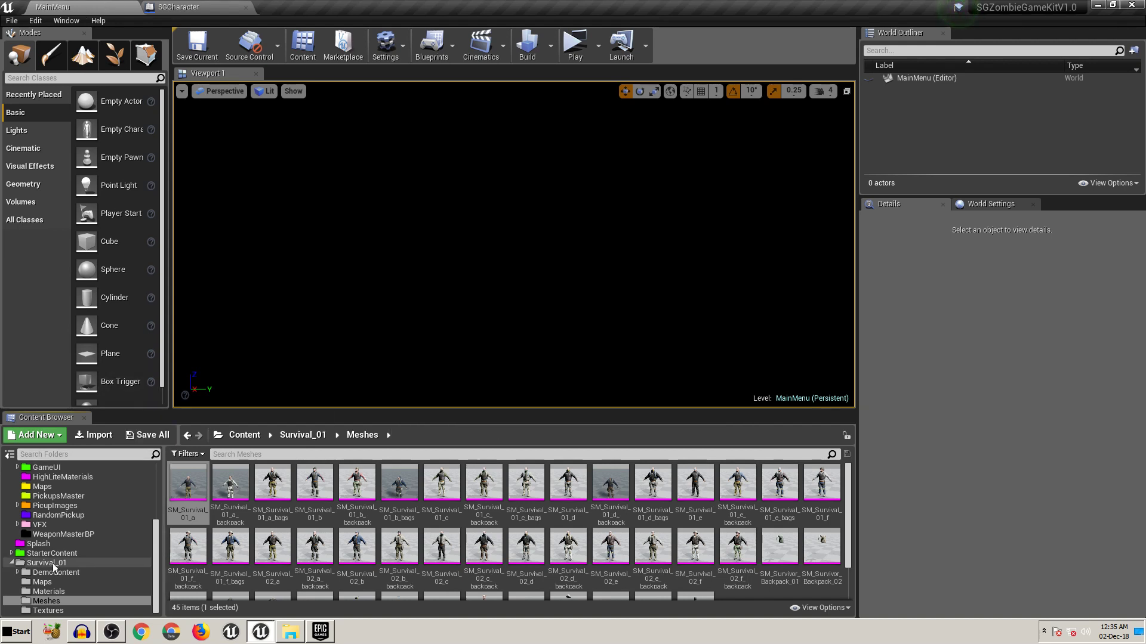
- Set the skeletal mesh of the SGCharacter blueprint's Mesh component to SM_Survival_01_a and save the blueprint
scroll(54, 567, up, 5)
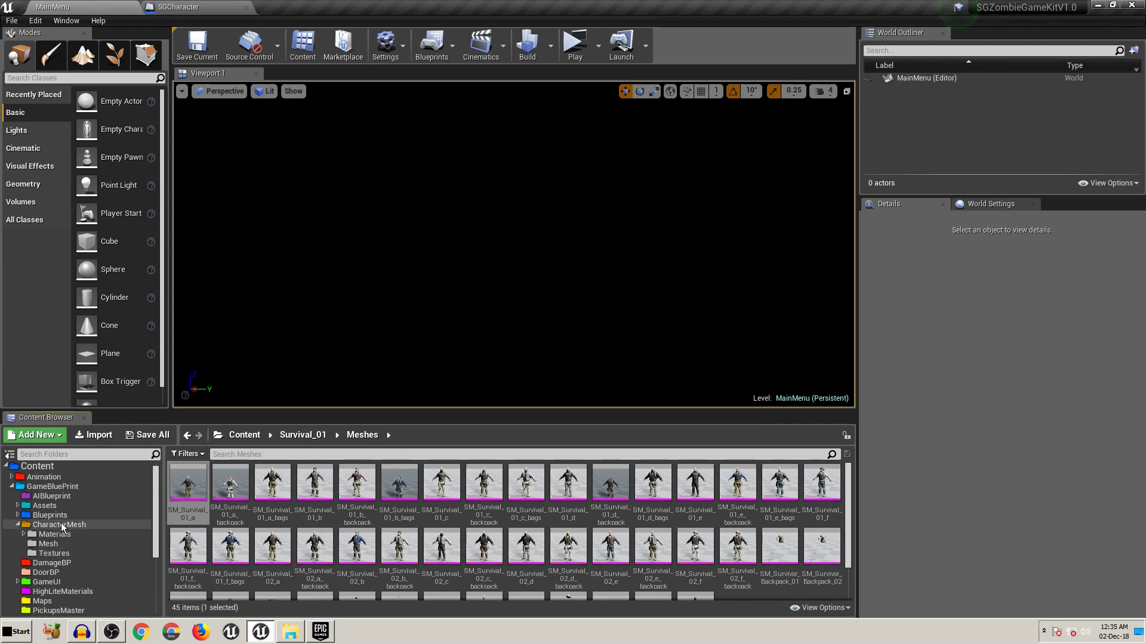
click(63, 515)
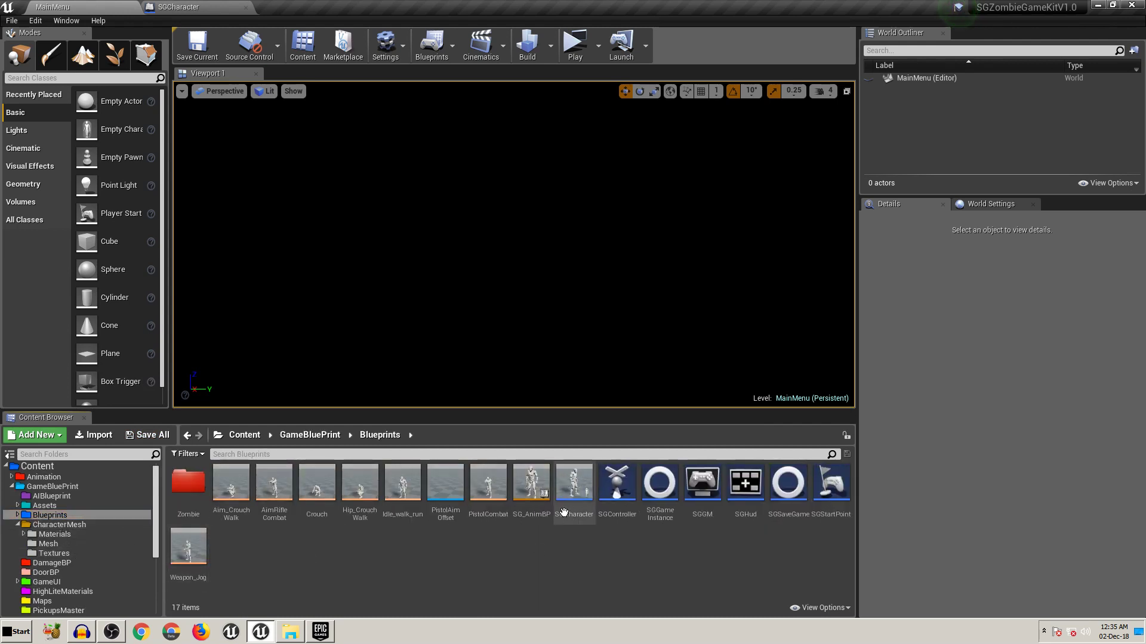
double_click(563, 513)
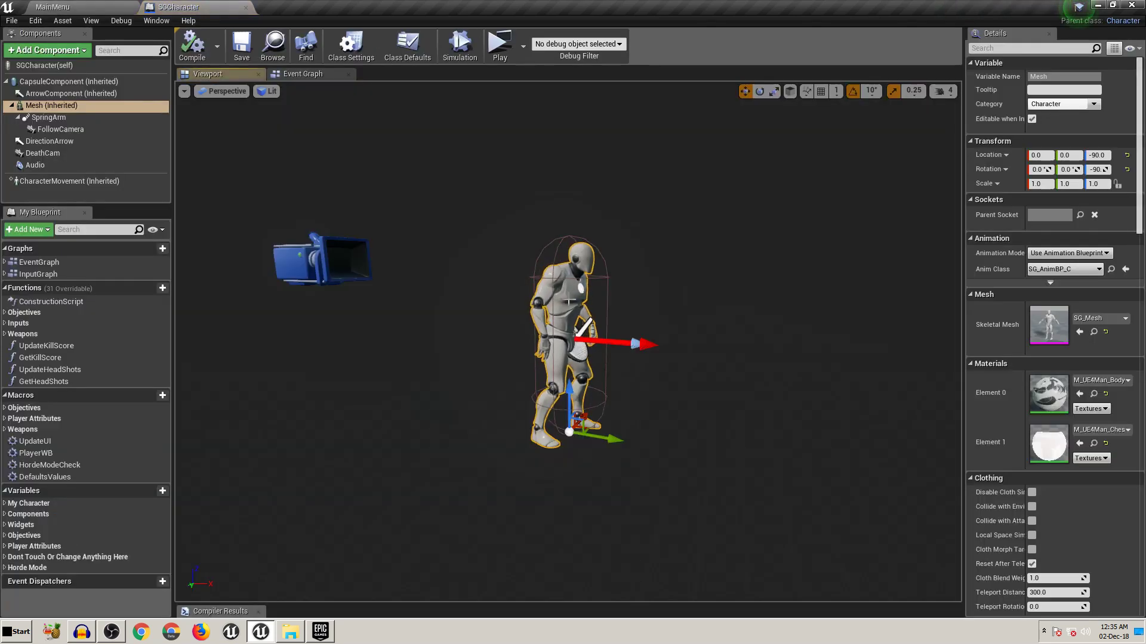
click(1083, 319)
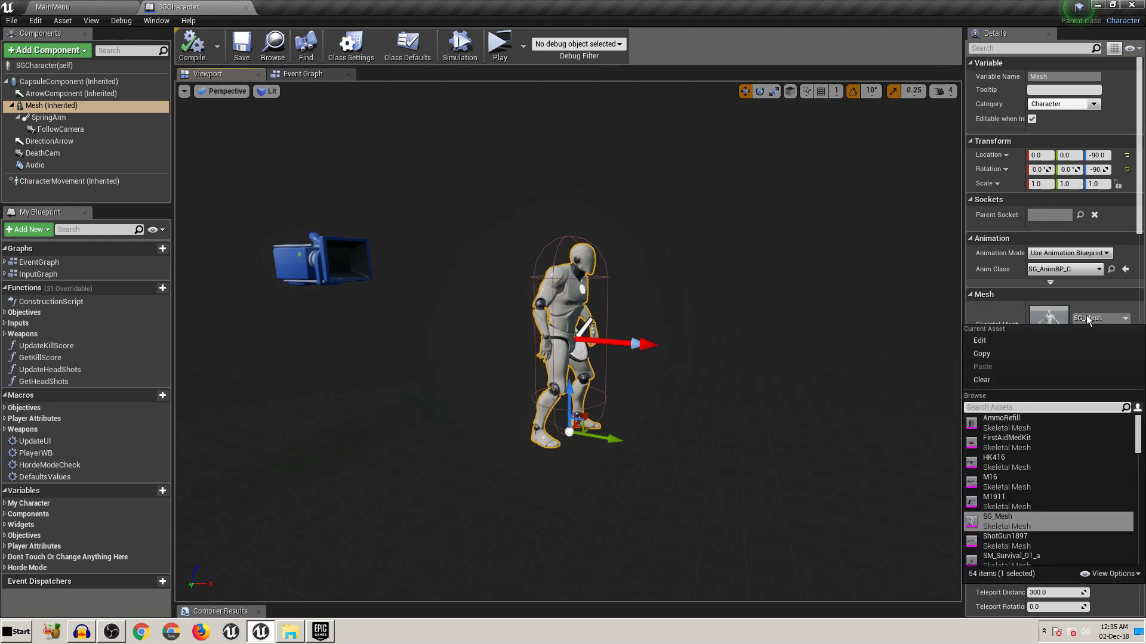
click(1012, 561)
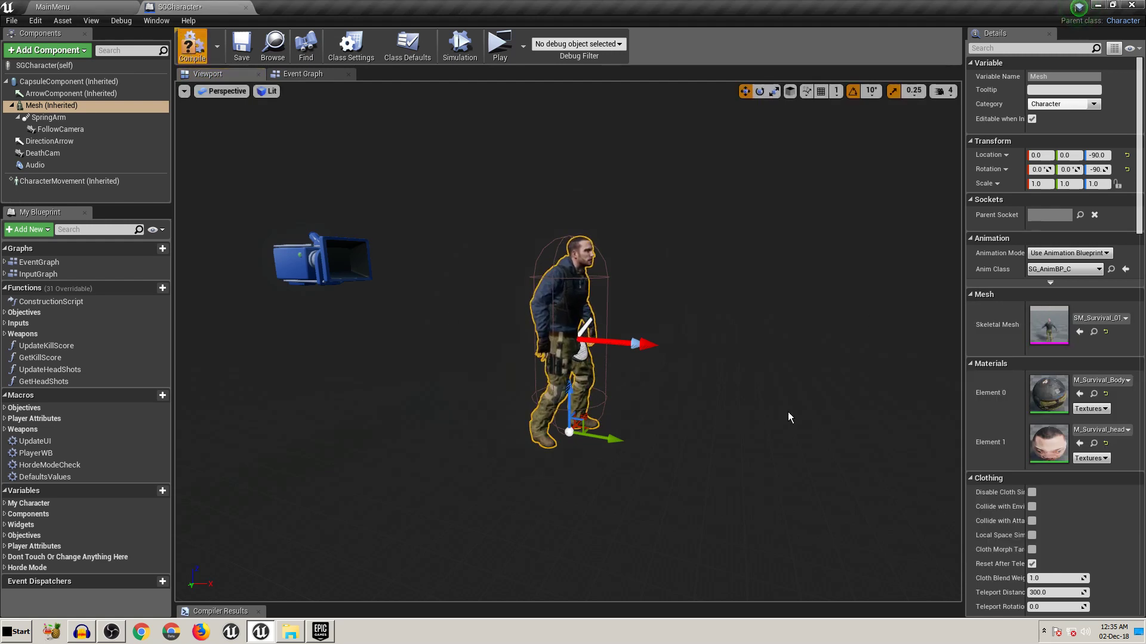
key(ctrl+s)
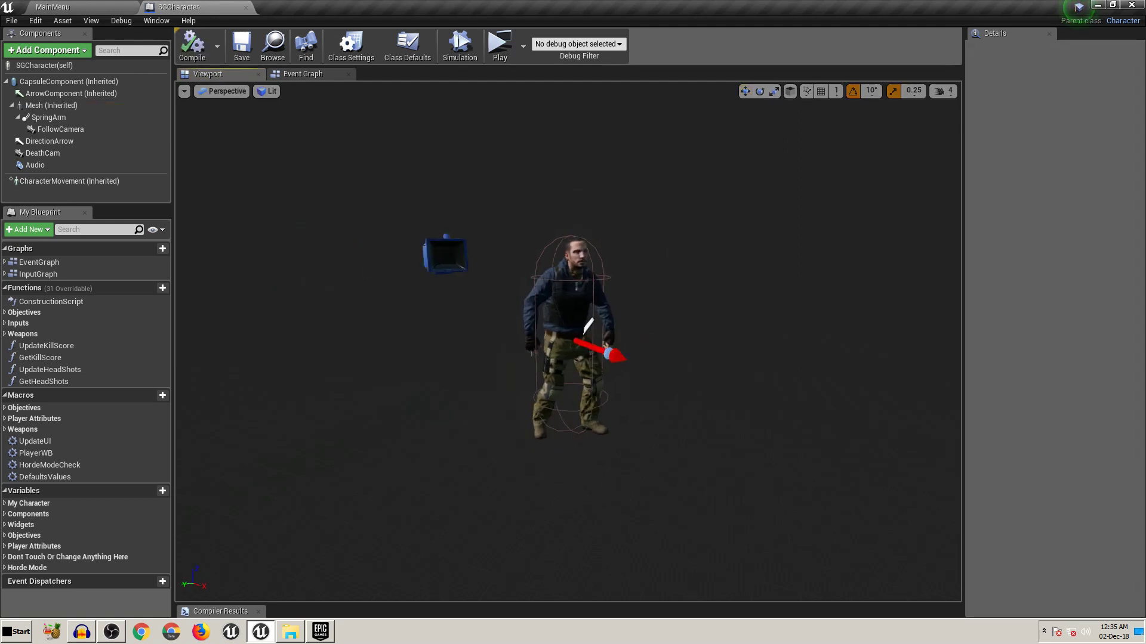
- Play-test the new character by starting a game from the main menu, picking up a rifle and walking forward through the level
click(499, 45)
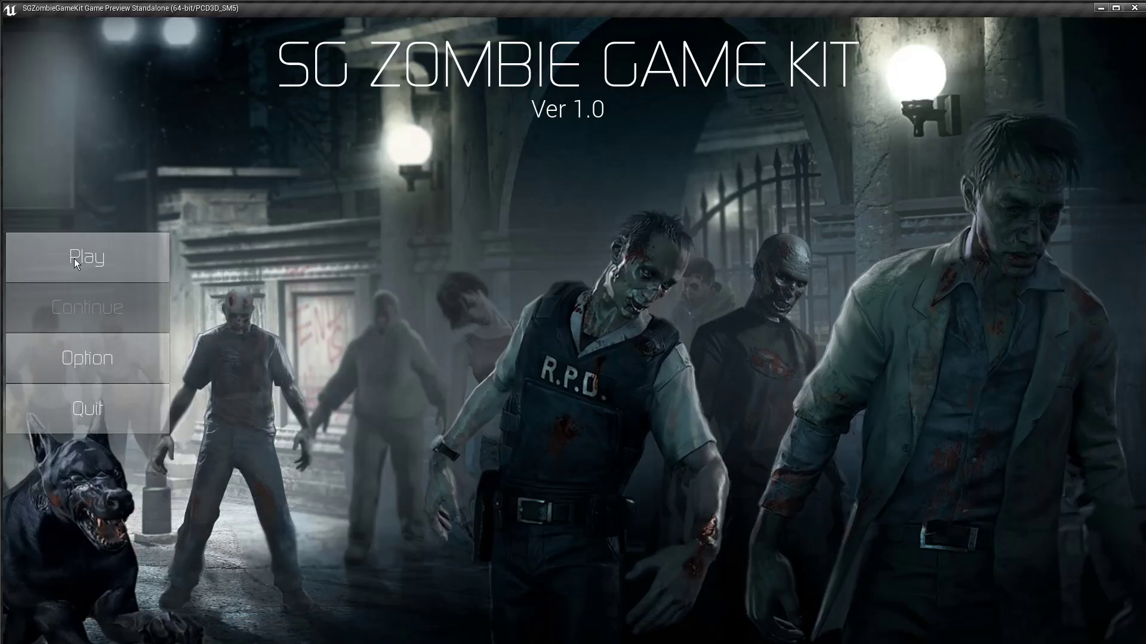
click(105, 254)
click(121, 267)
click(310, 171)
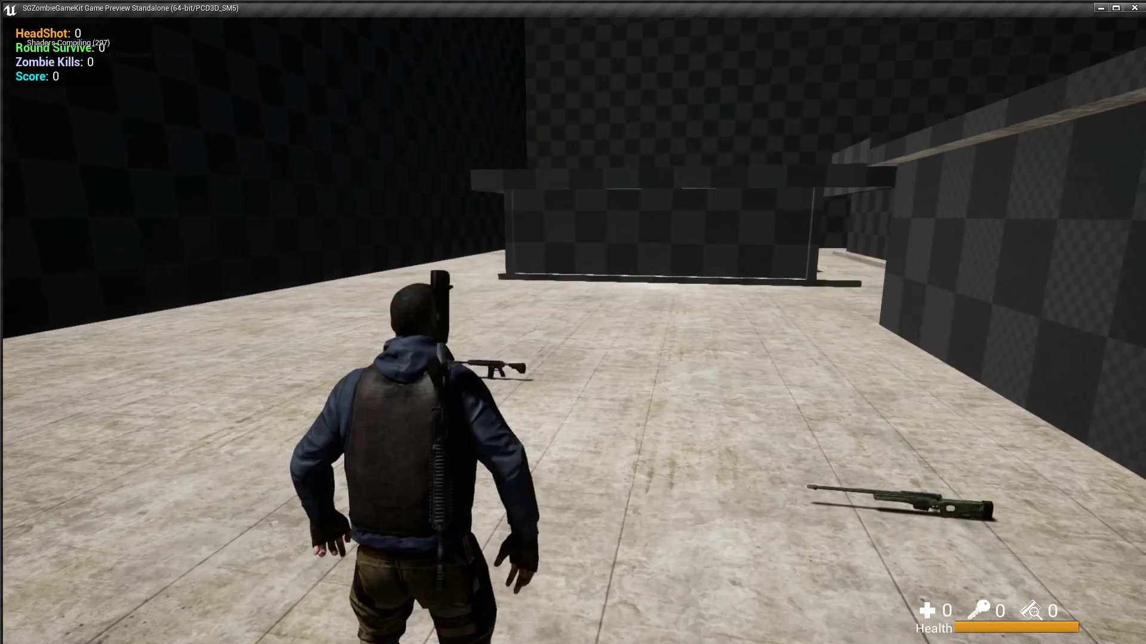
key(e)
key(w)
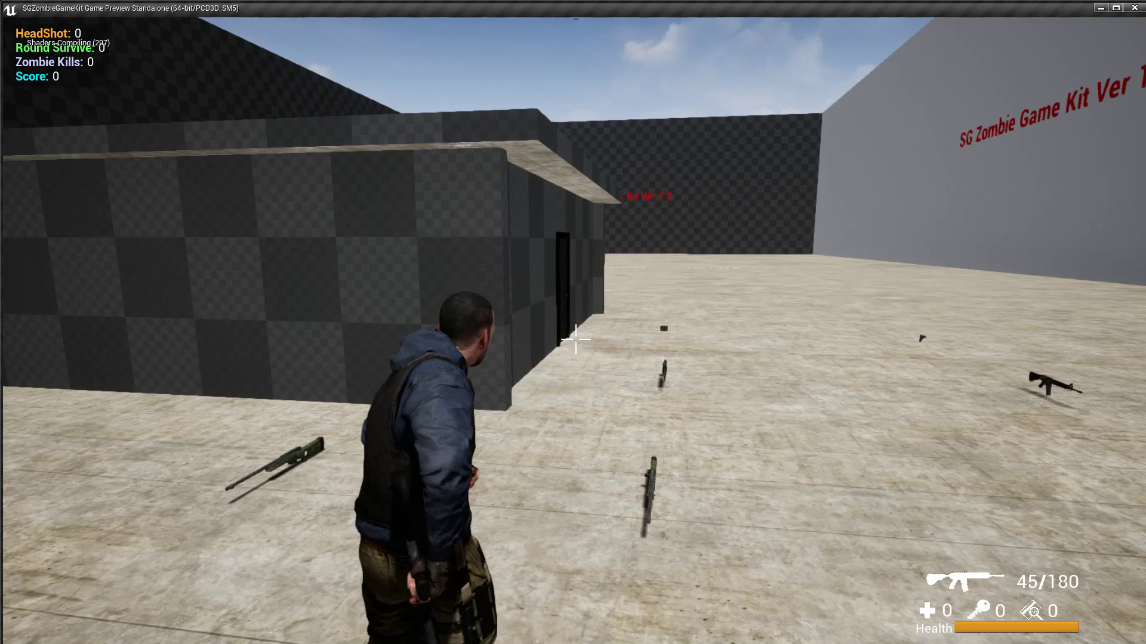
key(w)
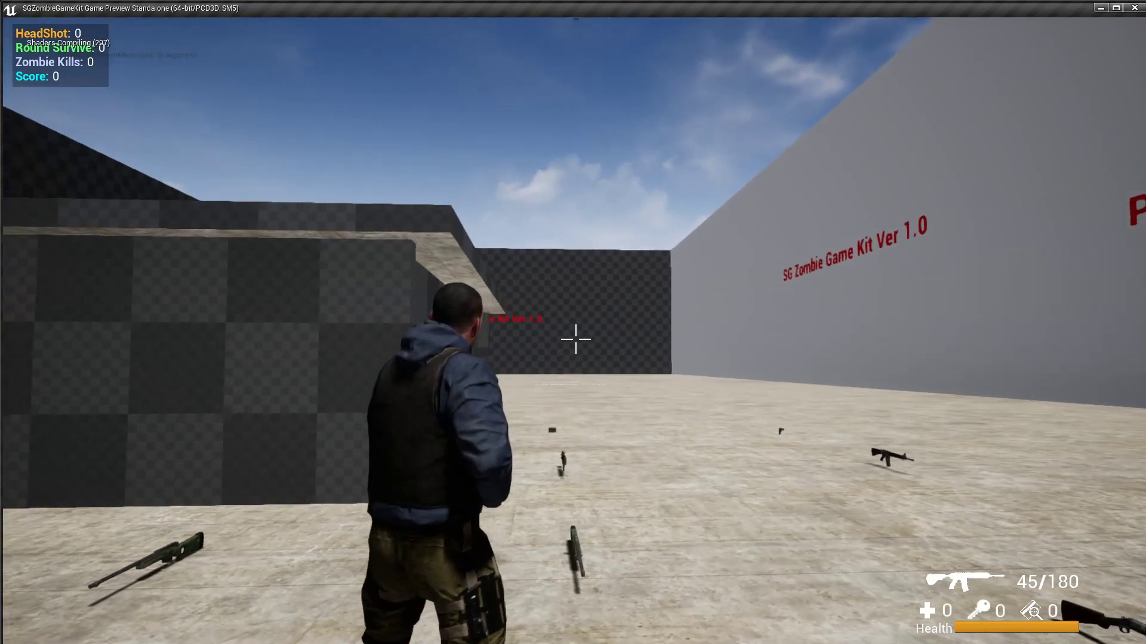
key(w)
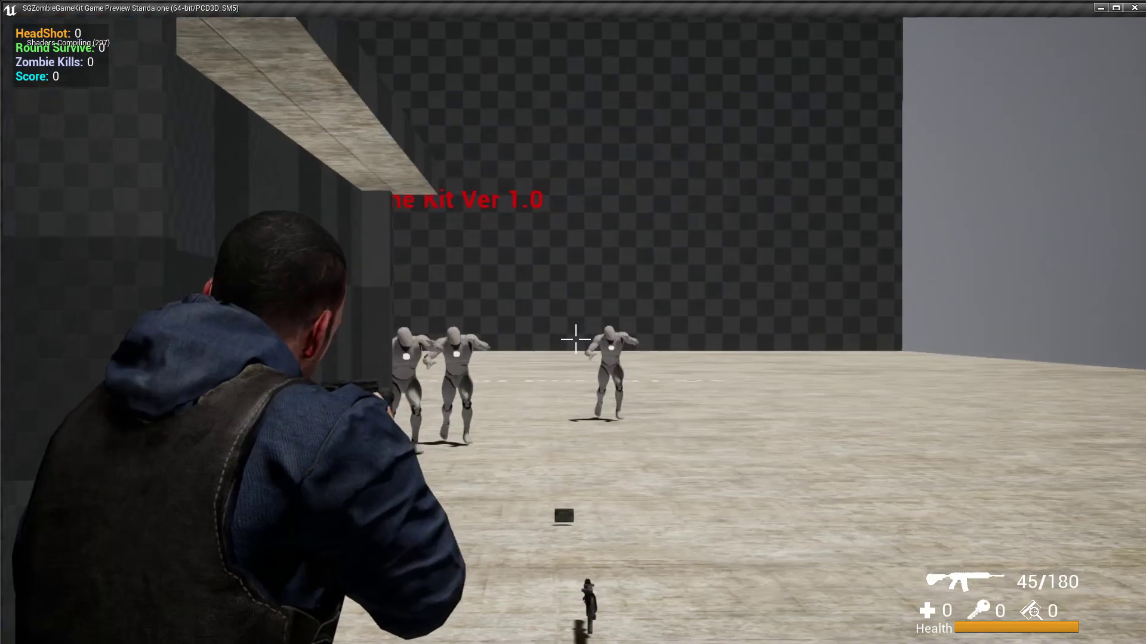
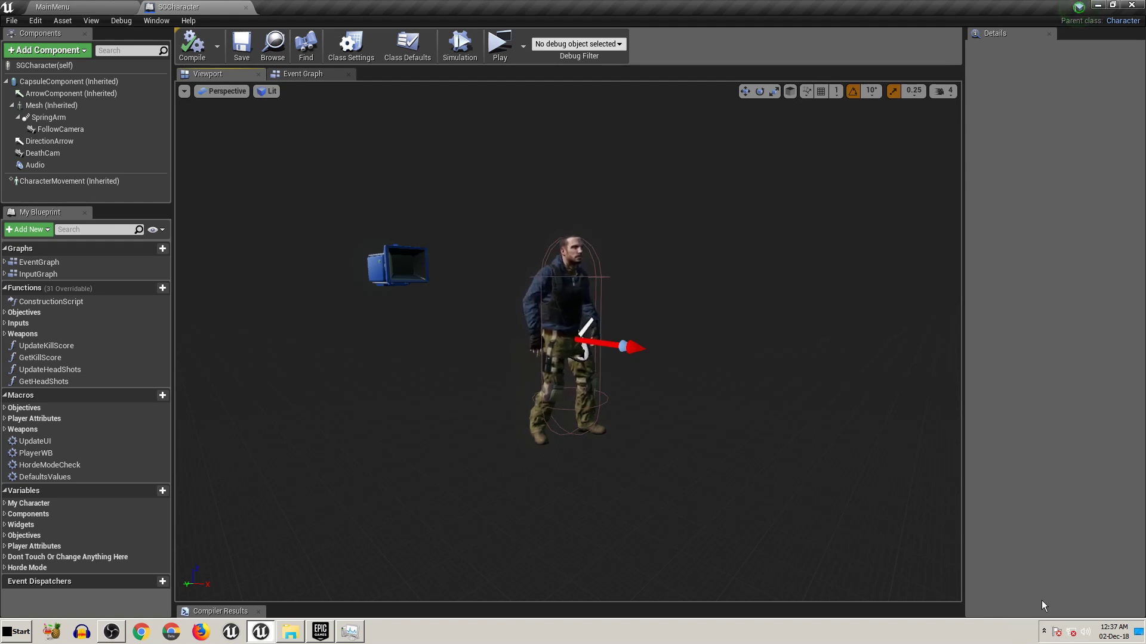
click(57, 7)
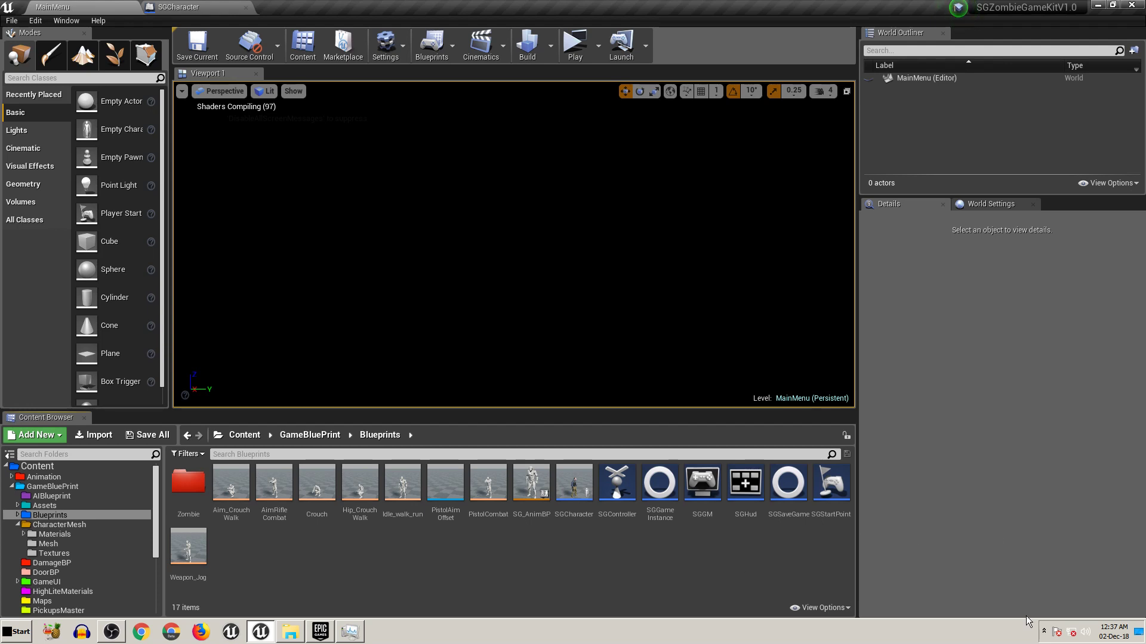
click(1043, 636)
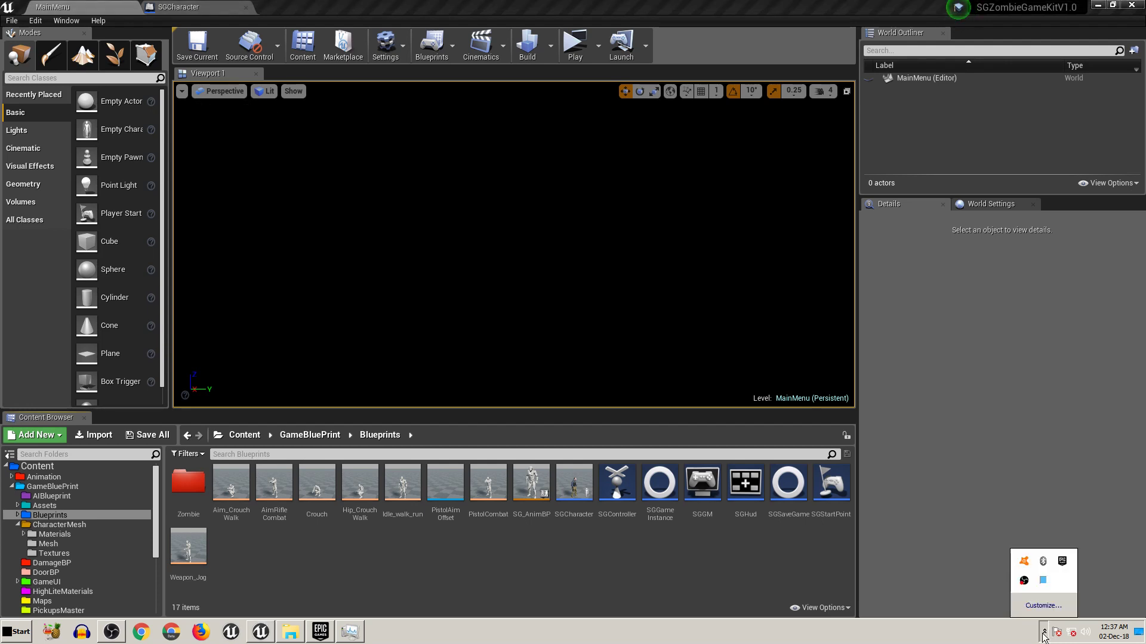
click(673, 565)
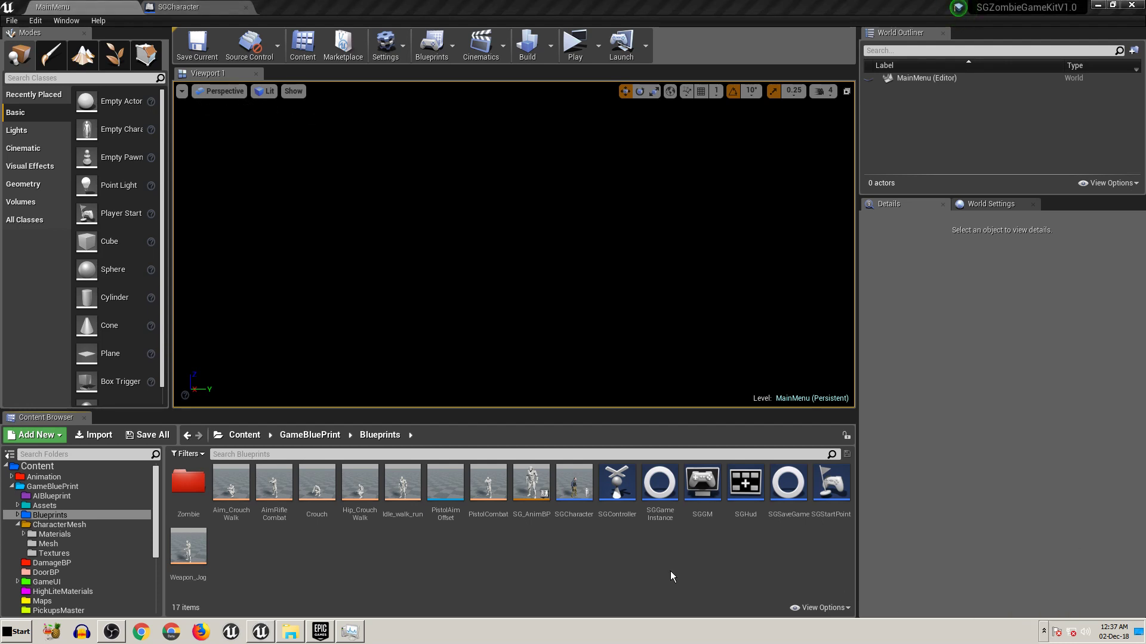
click(1044, 632)
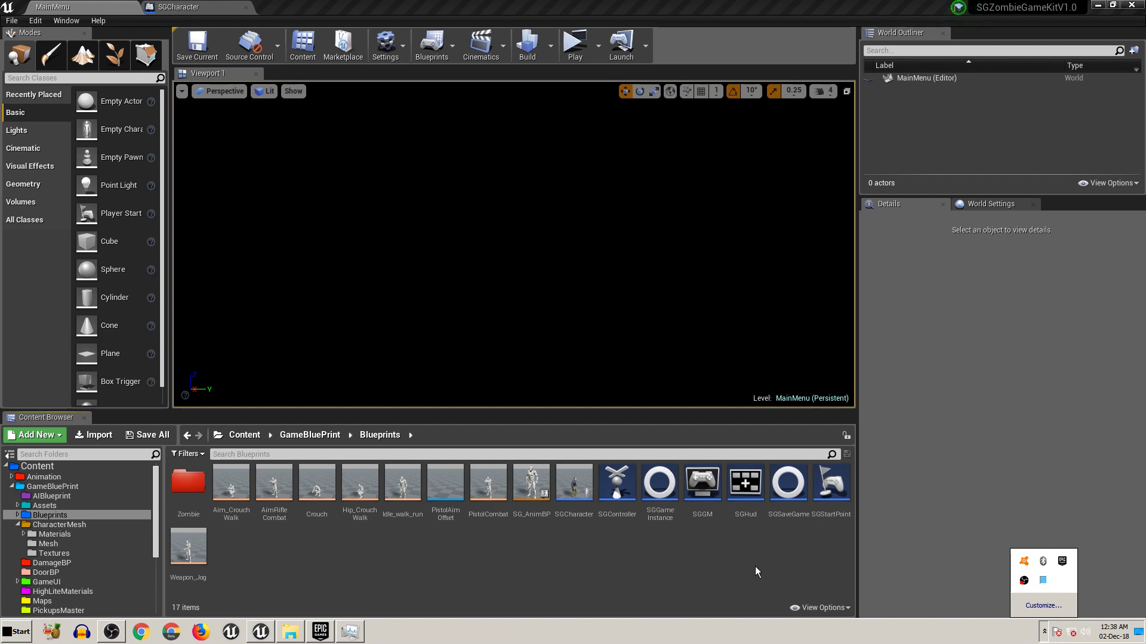
click(989, 599)
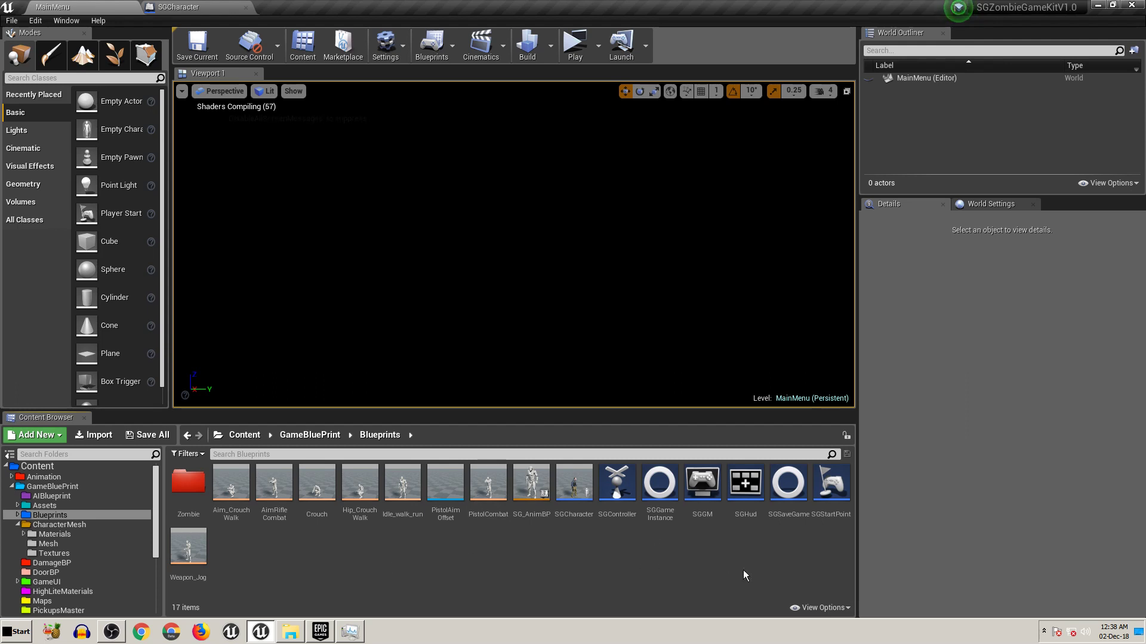
click(573, 495)
double_click(573, 495)
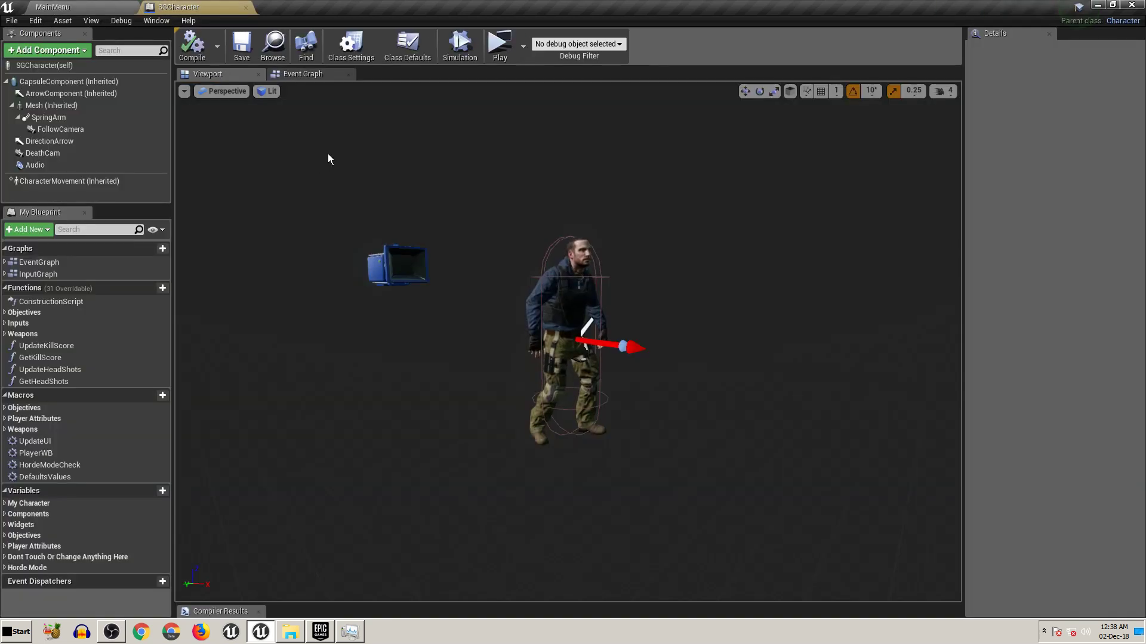
- Open the Zombie folder in the GameBluePrint Blueprints content and find the skeleton used by the Zombie mesh
click(60, 8)
click(375, 561)
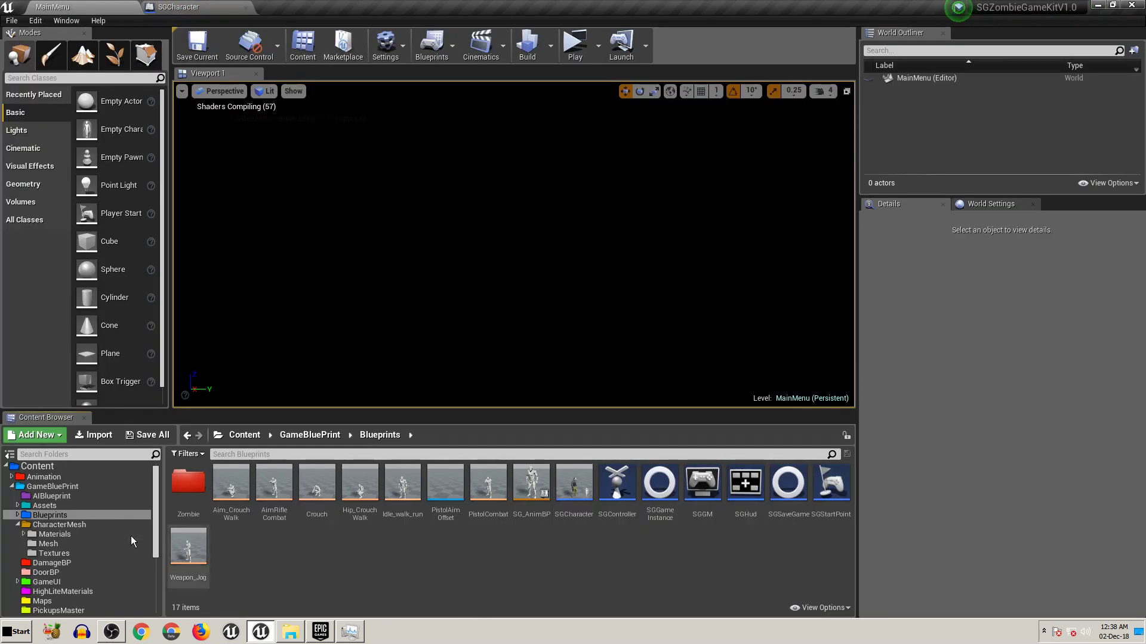
double_click(188, 483)
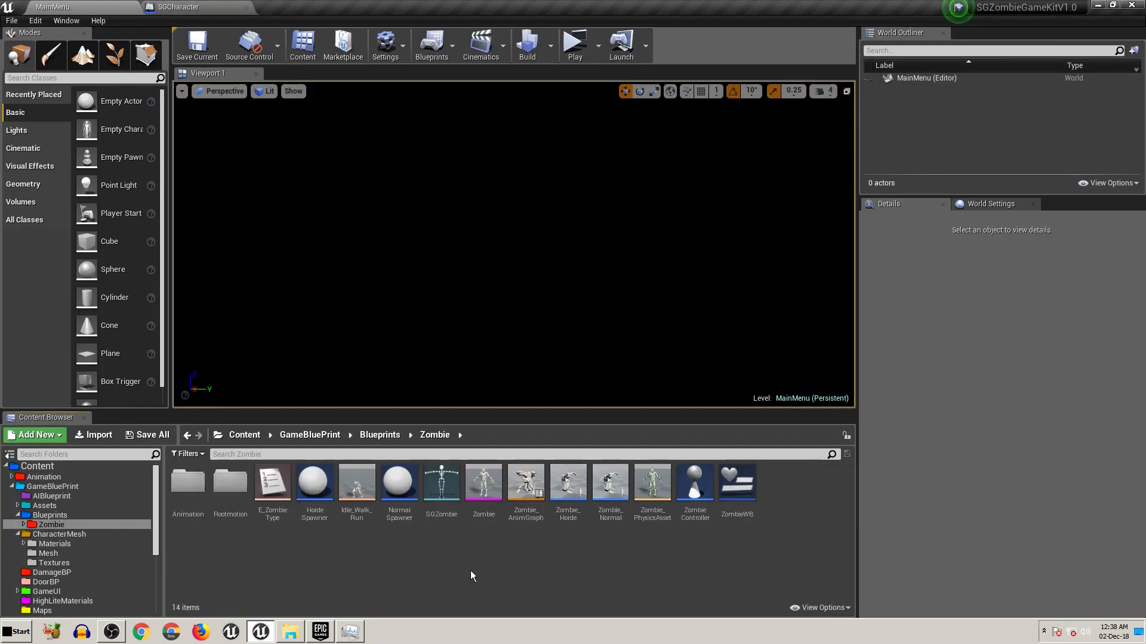
click(488, 497)
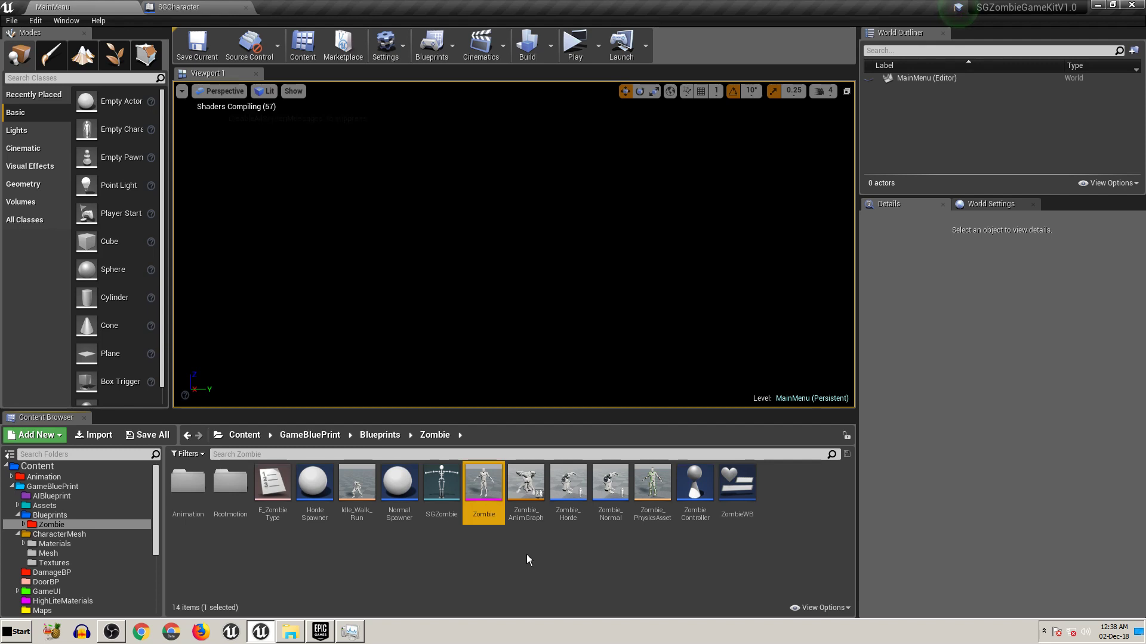
right_click(485, 495)
mouse_move(530, 208)
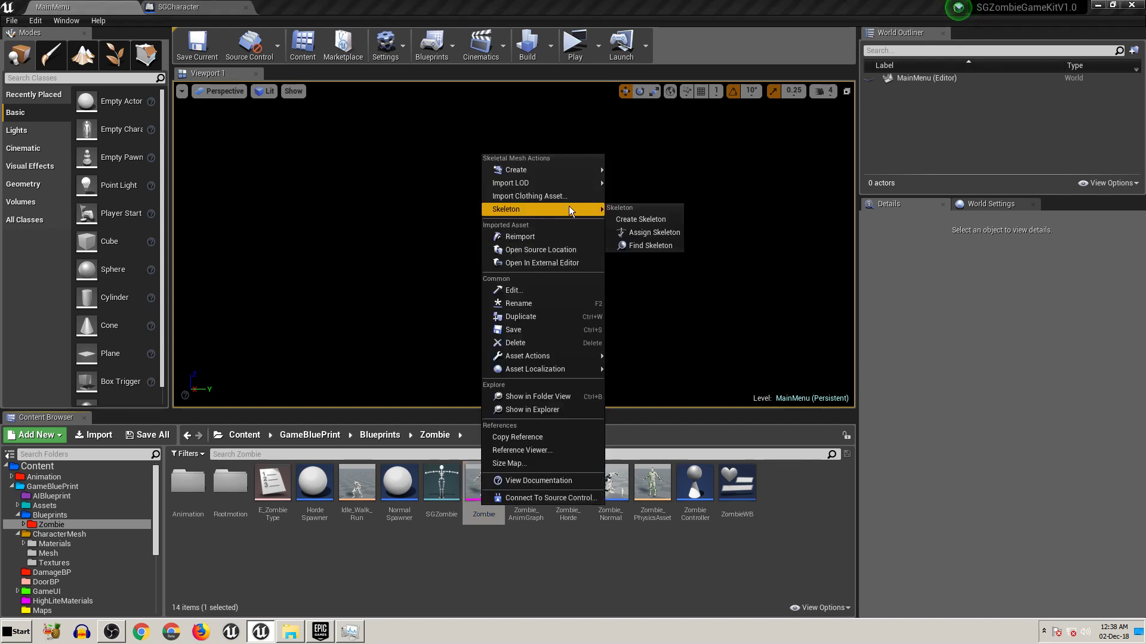
click(664, 249)
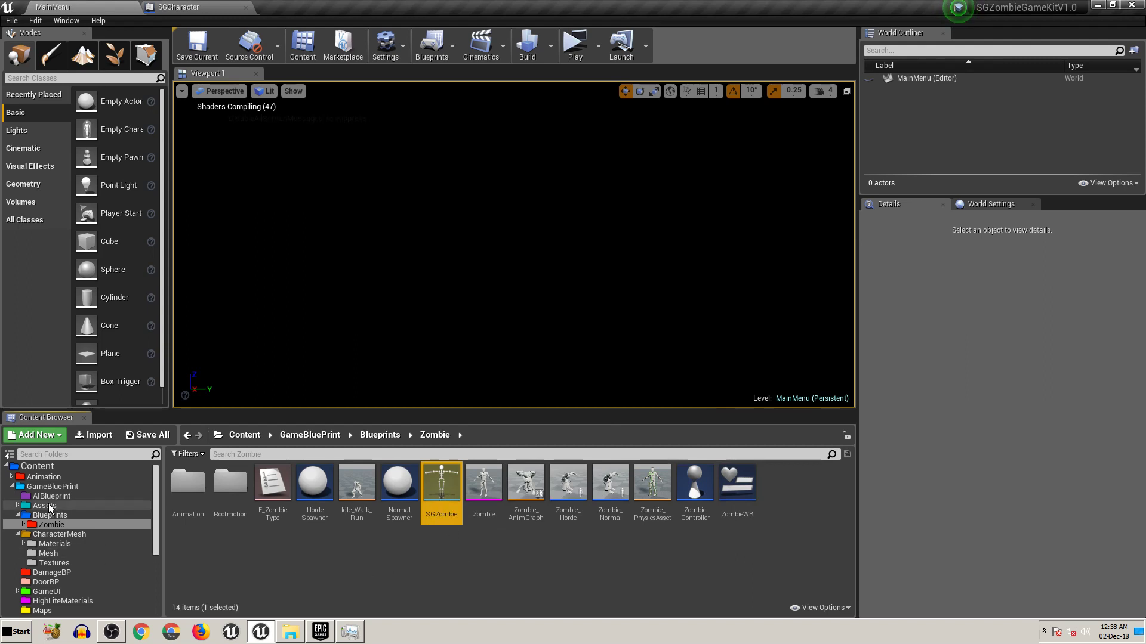
- Open the Meshes folder inside Survival_01 from the project content
scroll(76, 594, down, 3)
scroll(76, 591, down, 2)
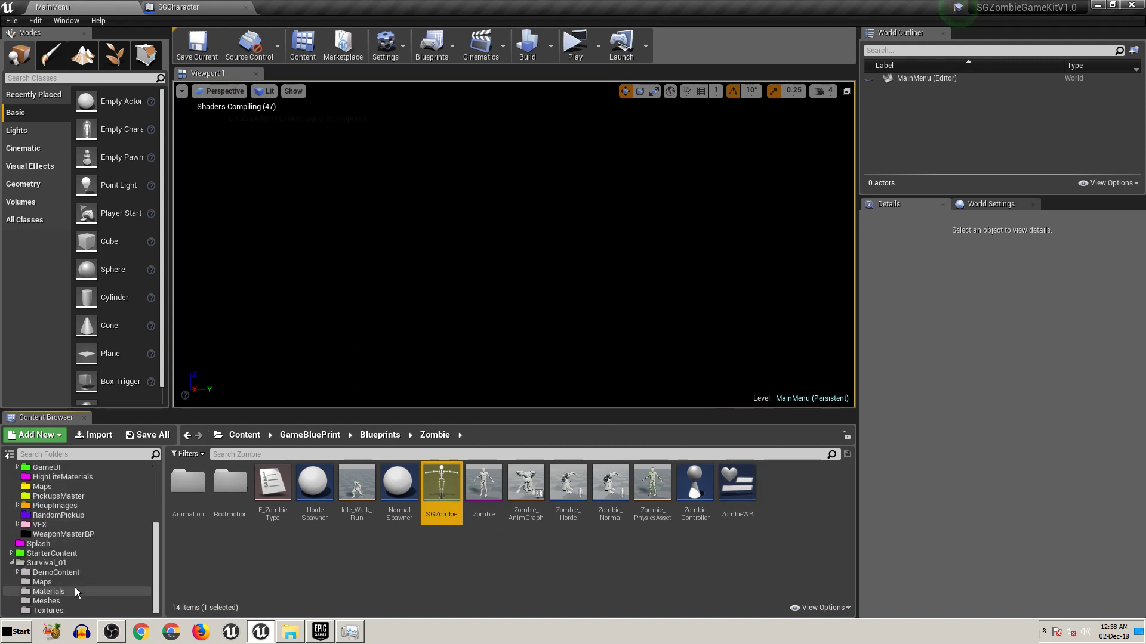
click(52, 565)
double_click(314, 482)
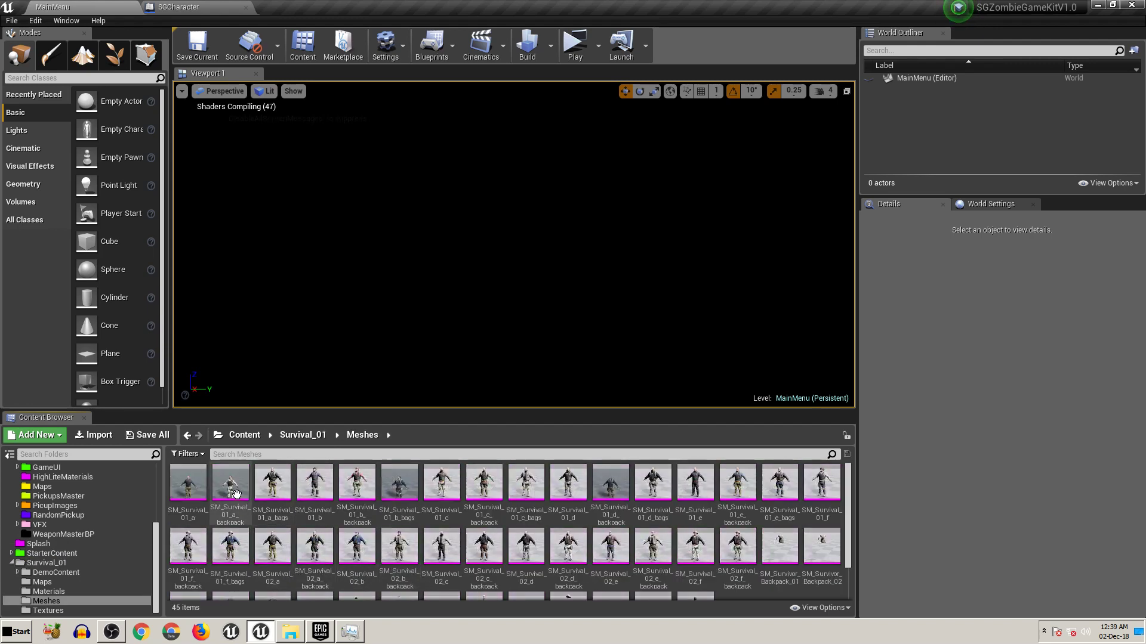
- Assign the SGZombie skeleton to the SM_Survival_01_a_backpack mesh and save all changed assets
click(238, 491)
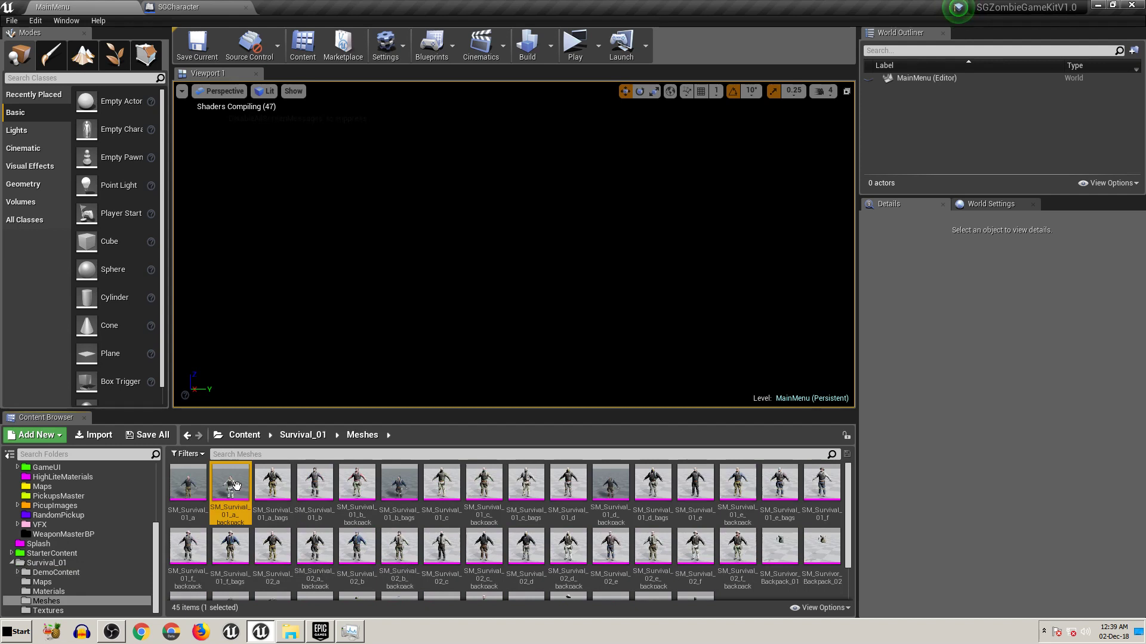
right_click(236, 485)
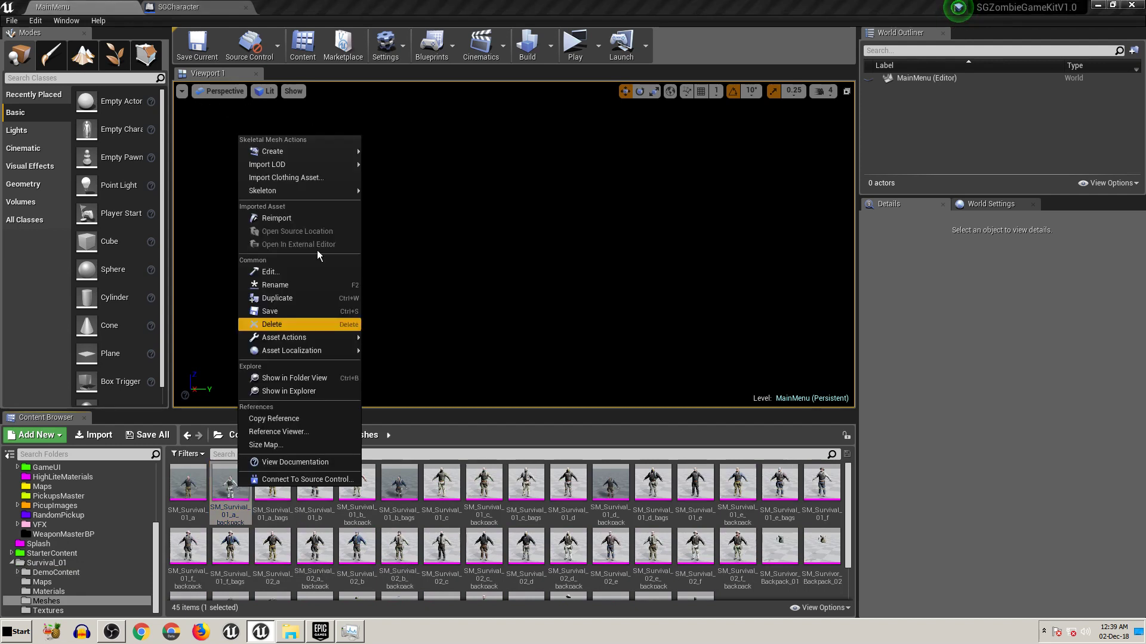
mouse_move(318, 195)
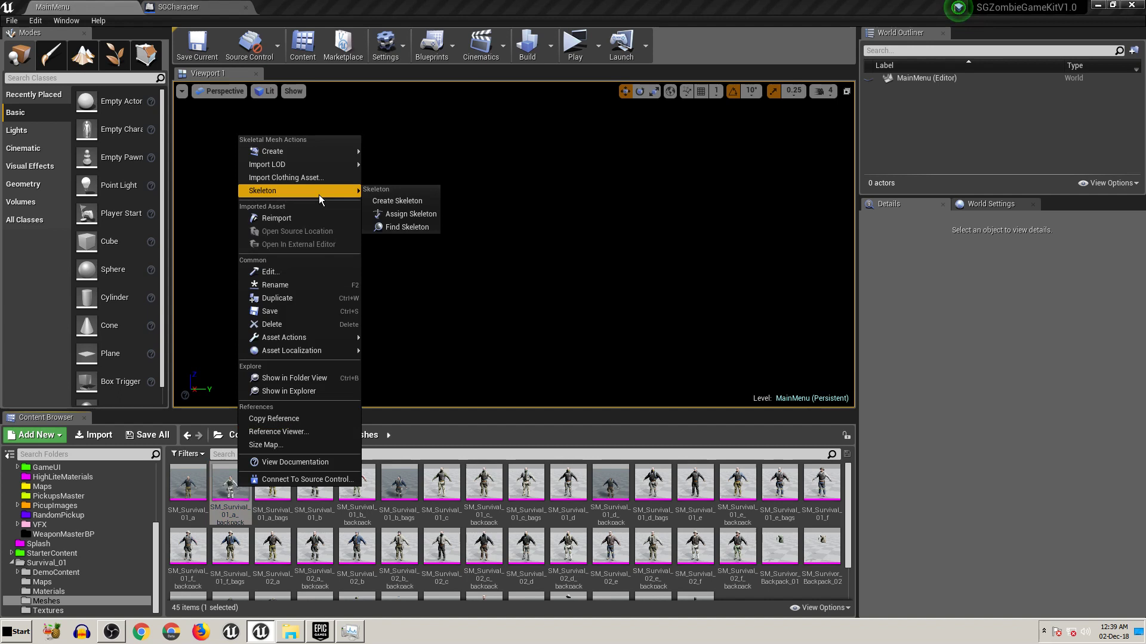
click(410, 214)
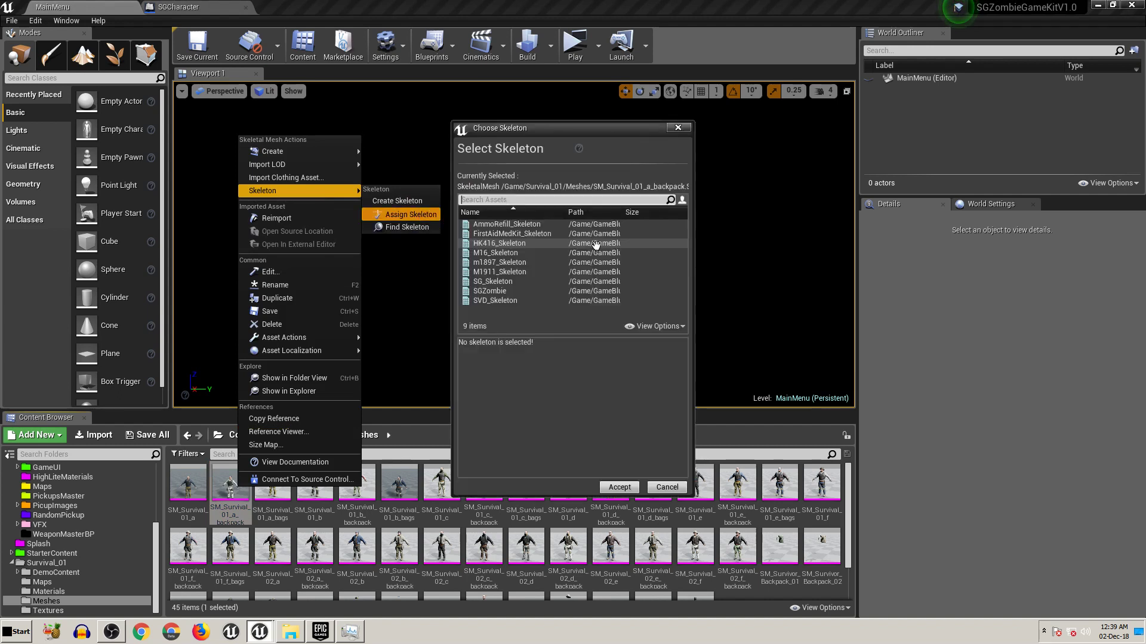
click(490, 291)
click(619, 487)
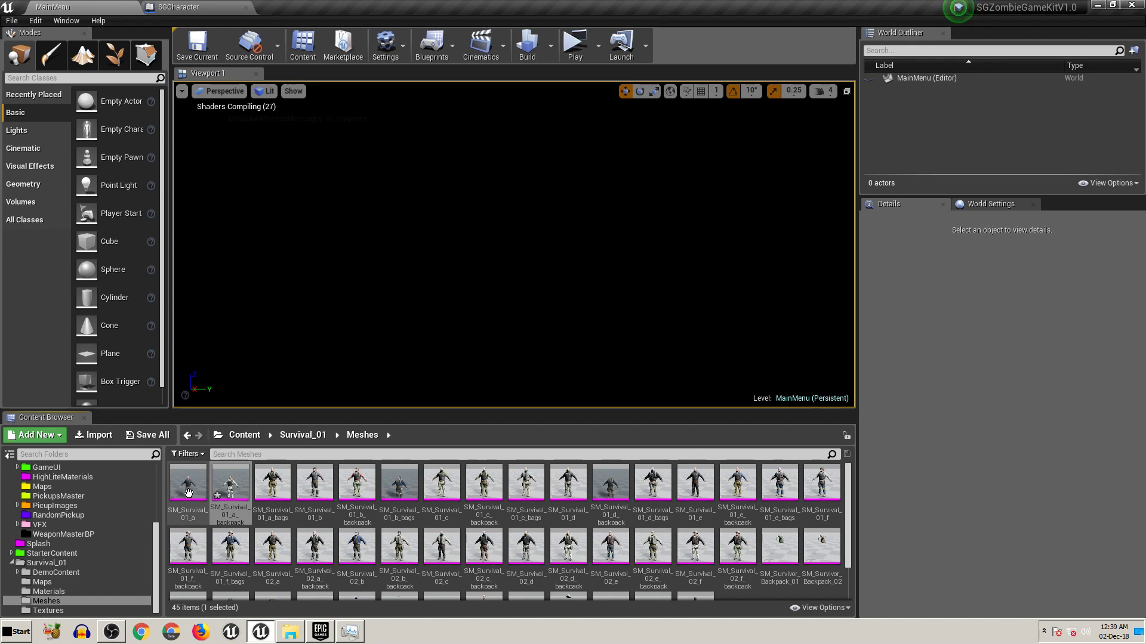
click(153, 435)
click(692, 420)
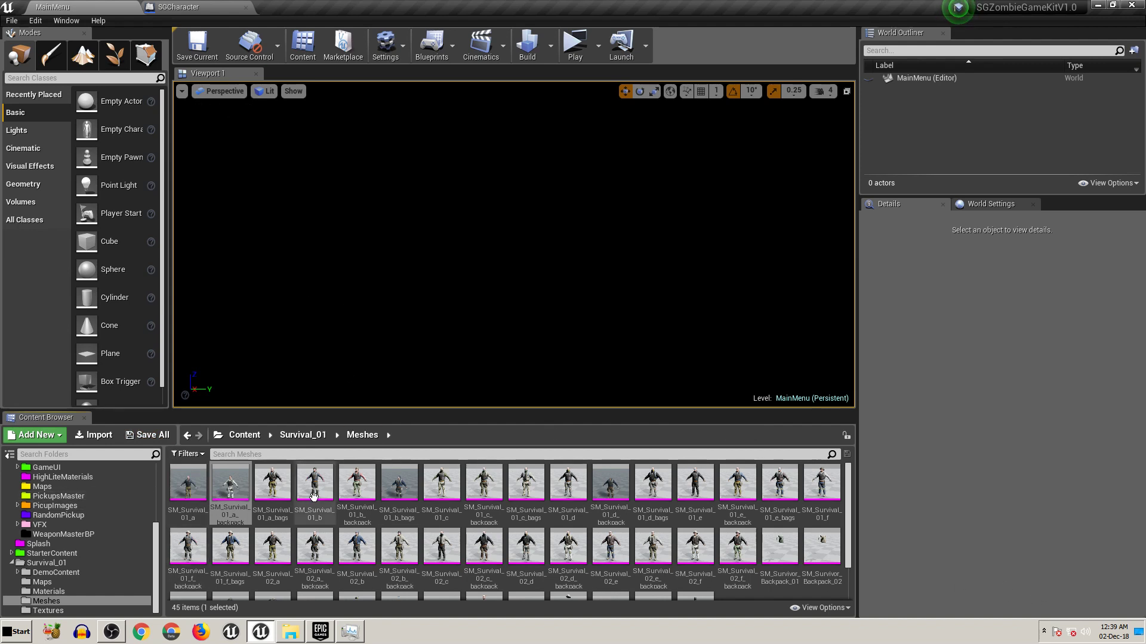
- Open the Zombie_Horde blueprint from the Blueprints Zombie folder and select its Mesh component in the 3D view
scroll(78, 525, up, 3)
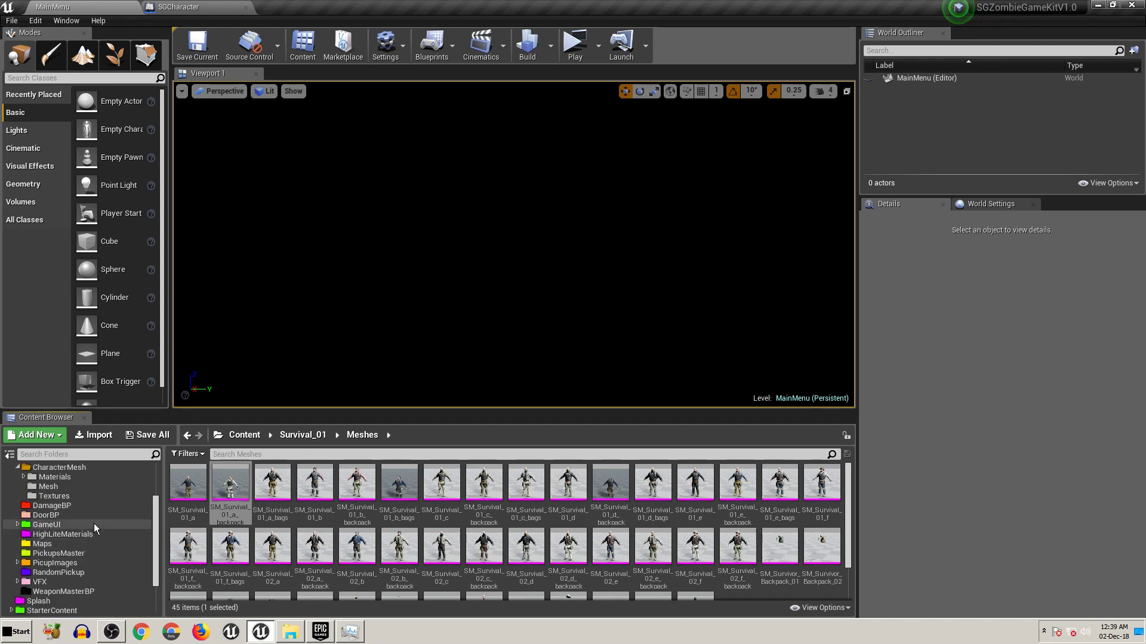
click(52, 477)
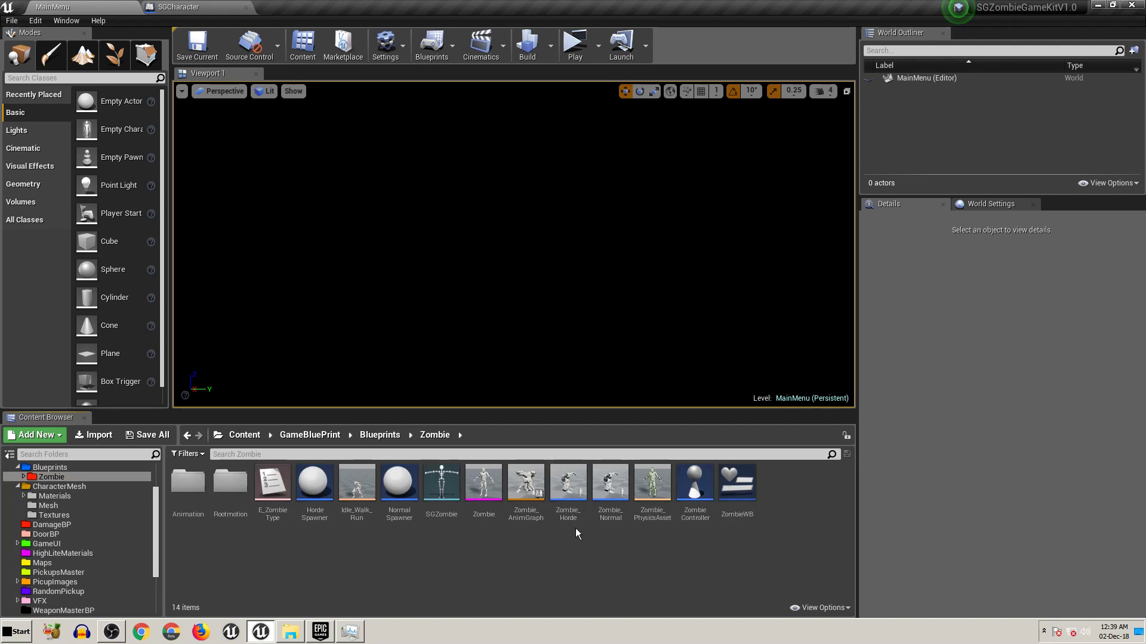
double_click(568, 509)
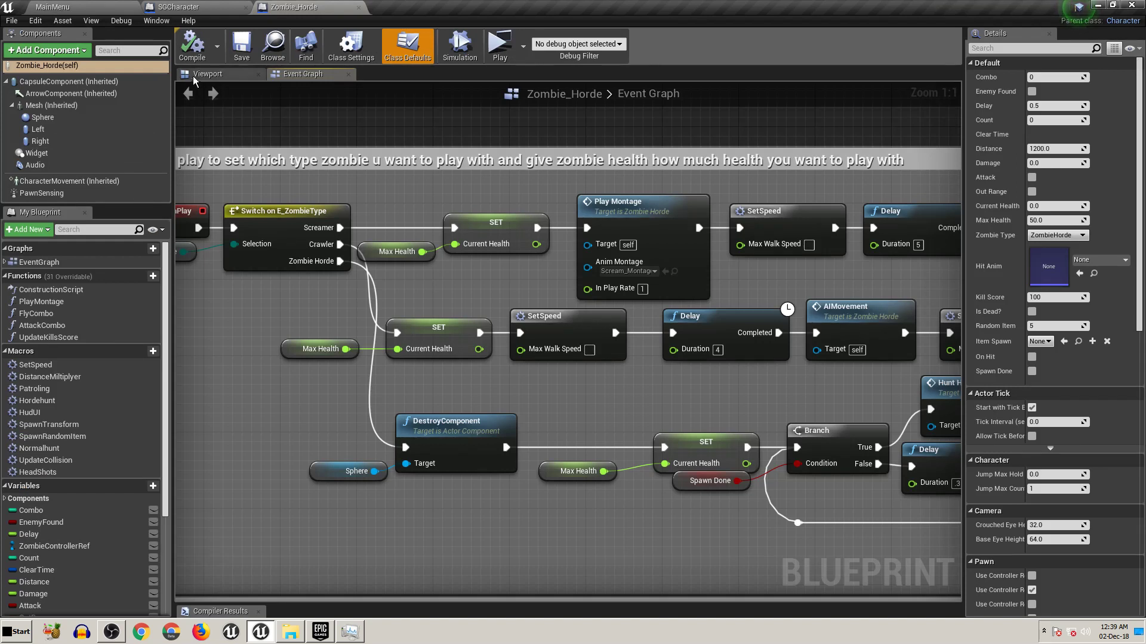
click(221, 75)
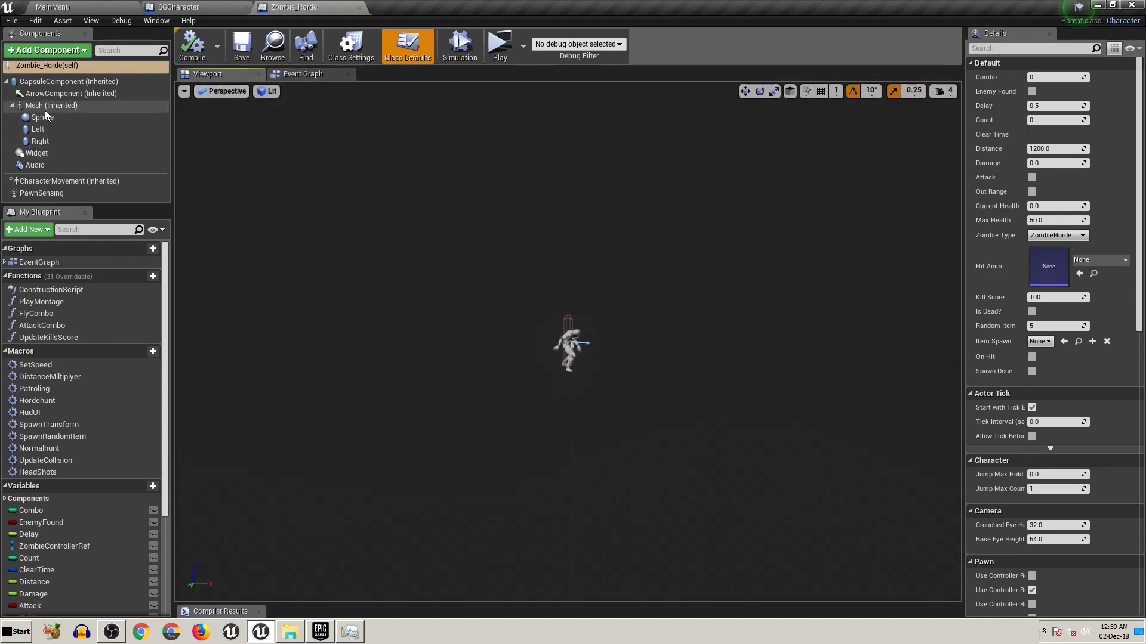
click(570, 344)
scroll(621, 363, up, 10)
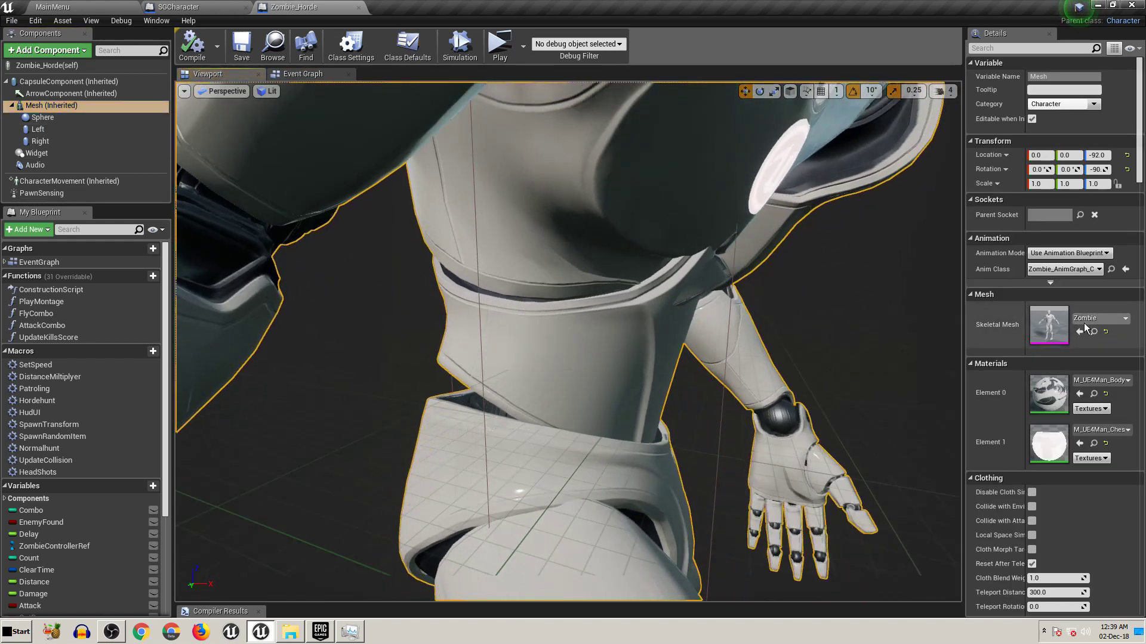
click(1091, 318)
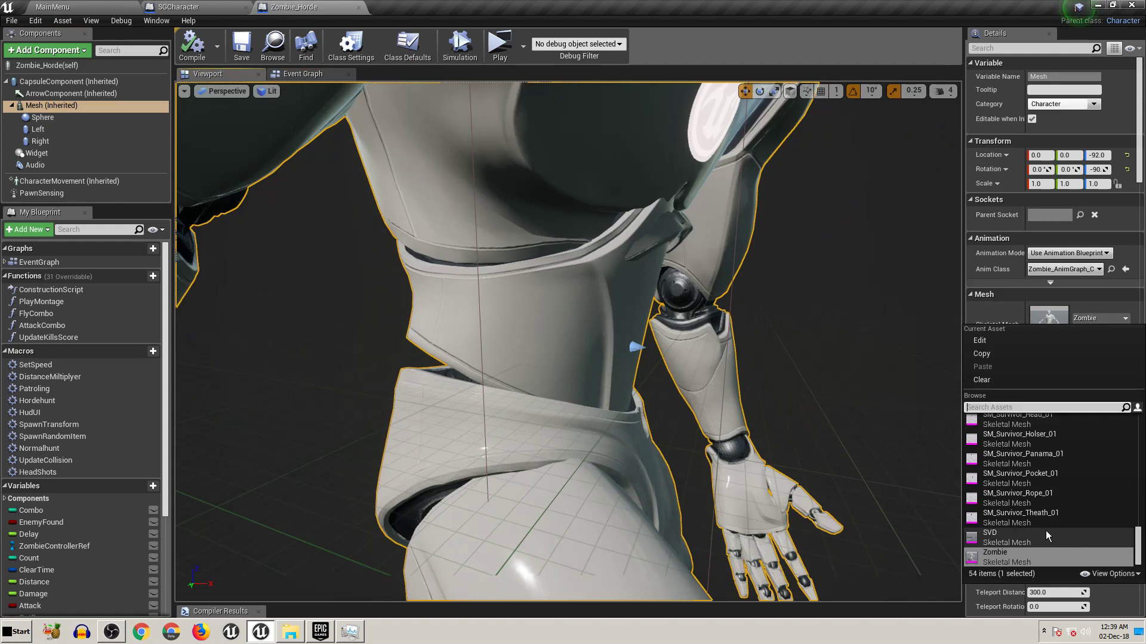
scroll(1138, 546, up, 1)
scroll(1138, 546, down, 1)
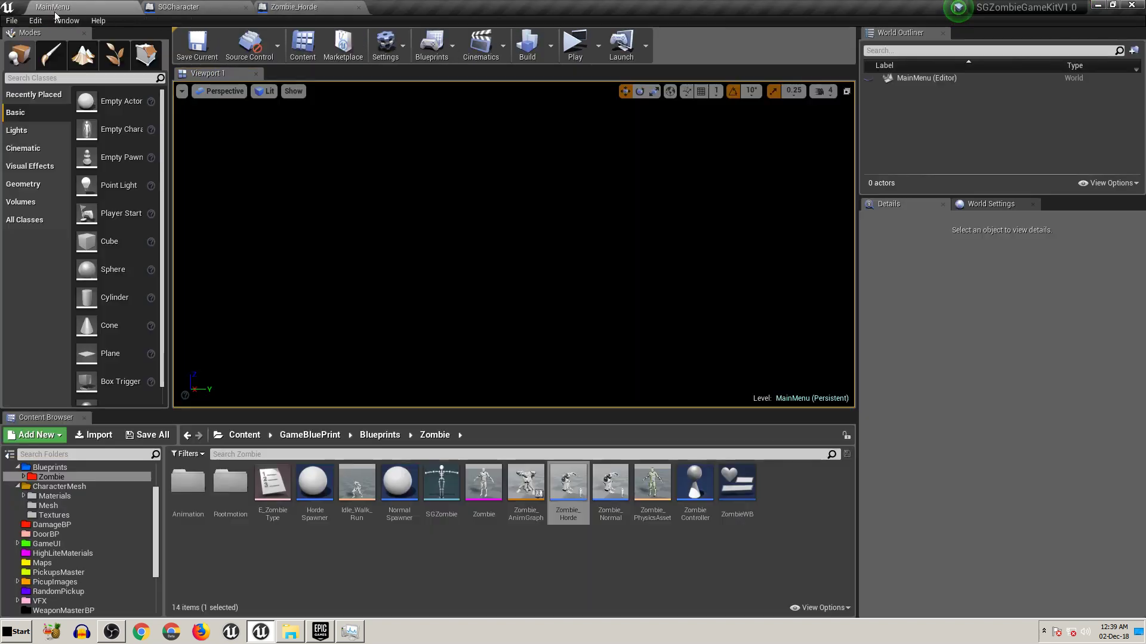
- Set the Zombie_Horde Mesh component's skeletal mesh to SM_Survival_01_a_backpack from the Survival_01 Meshes folder, then save and close the blueprint
click(52, 7)
scroll(97, 537, down, 3)
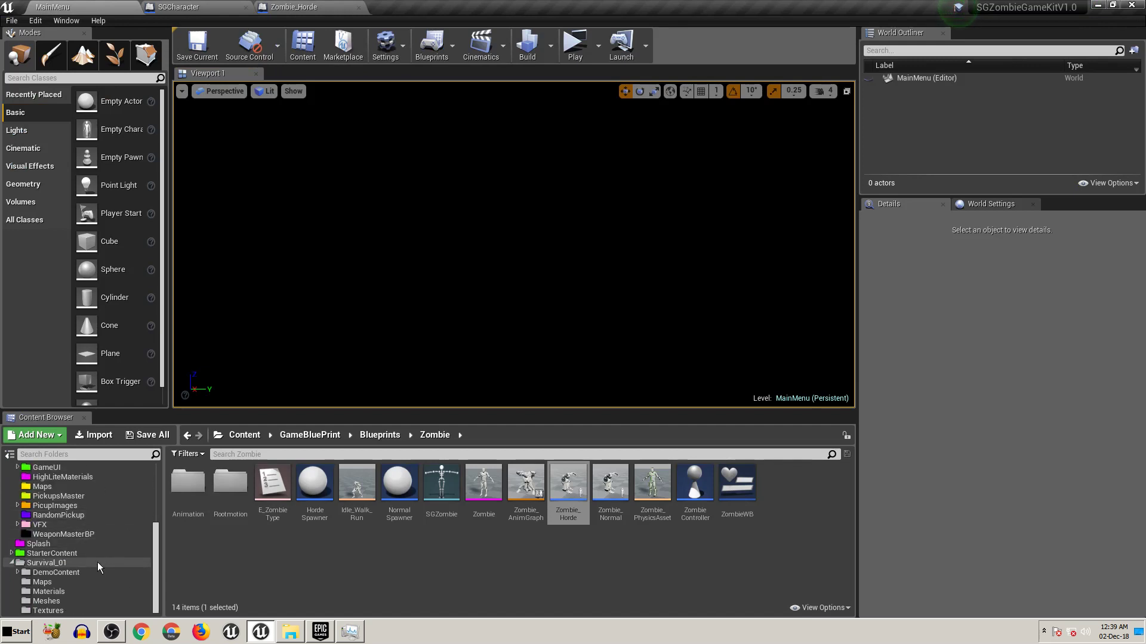
click(65, 600)
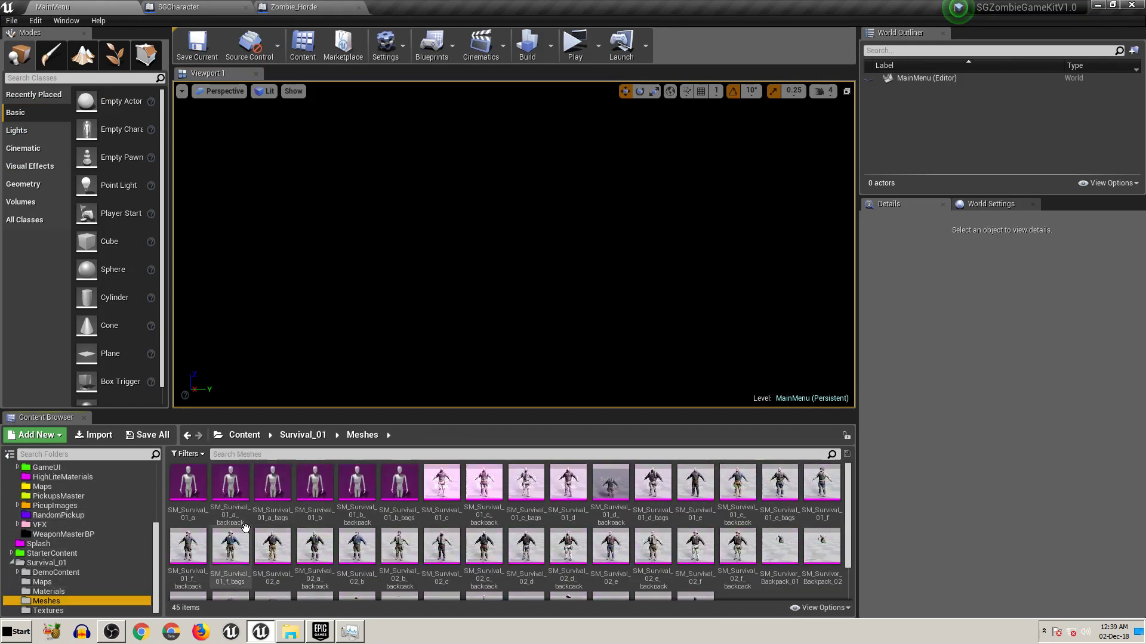
click(232, 495)
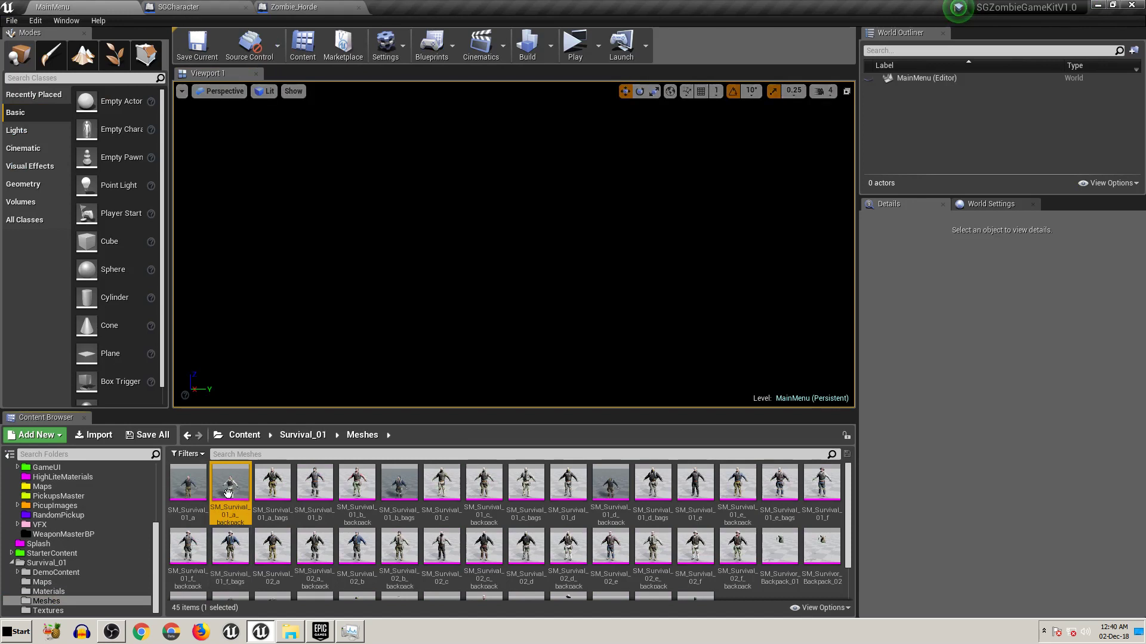
click(299, 7)
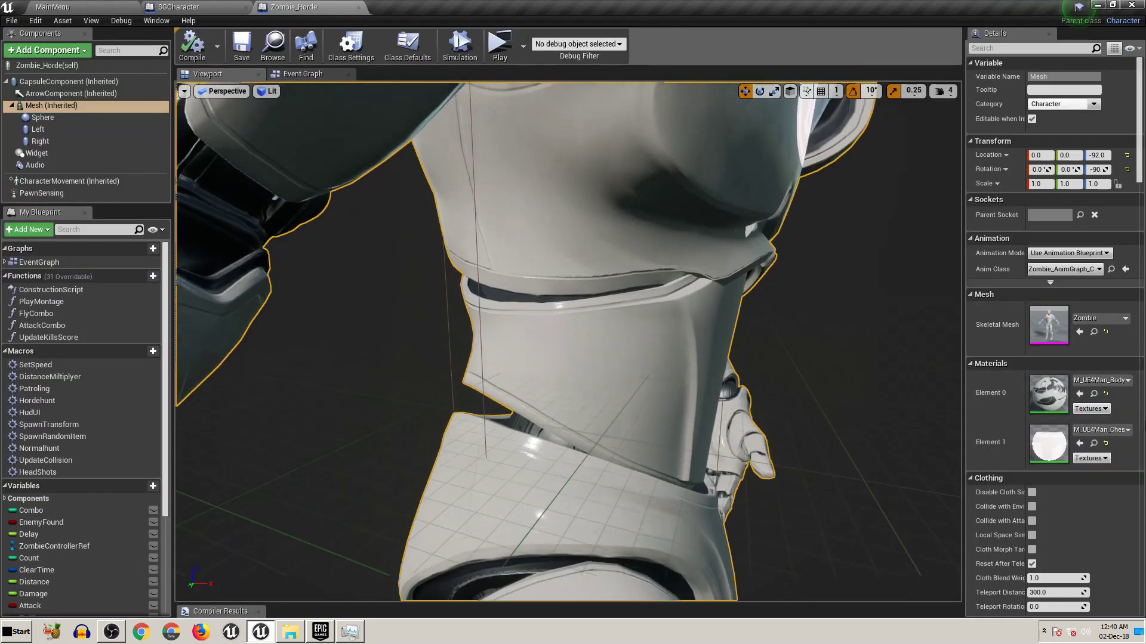
click(1080, 333)
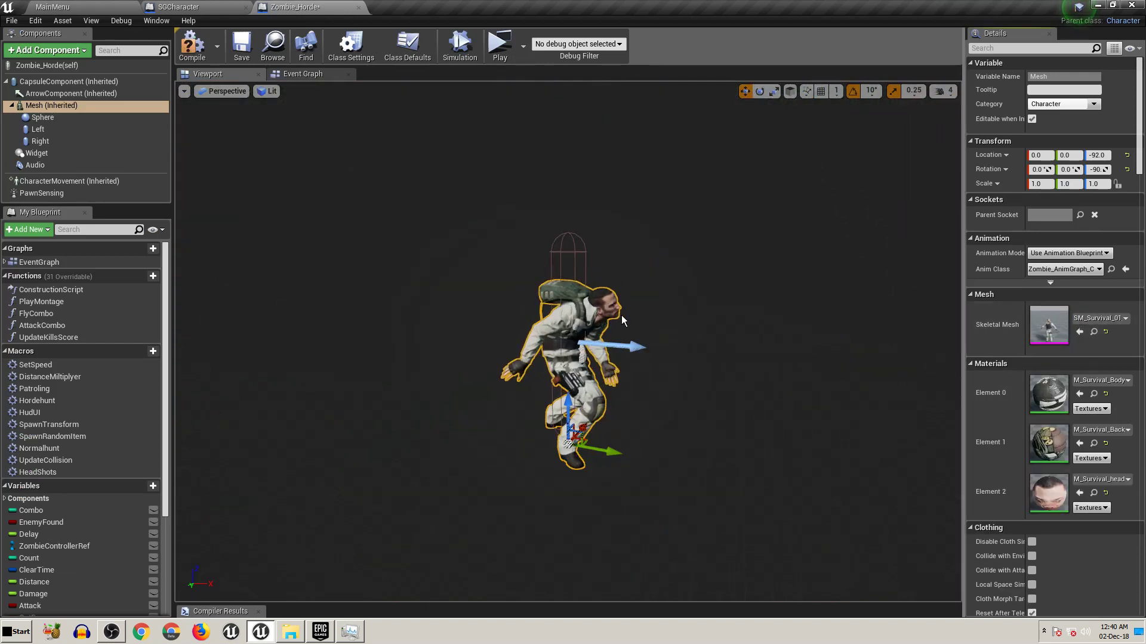
click(233, 52)
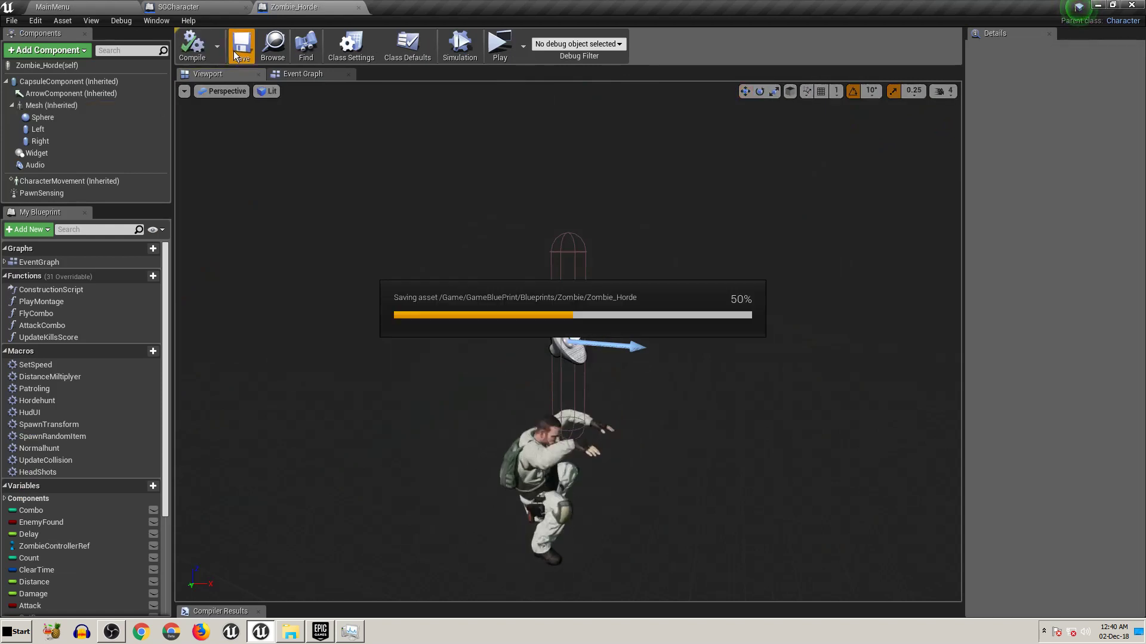
click(358, 7)
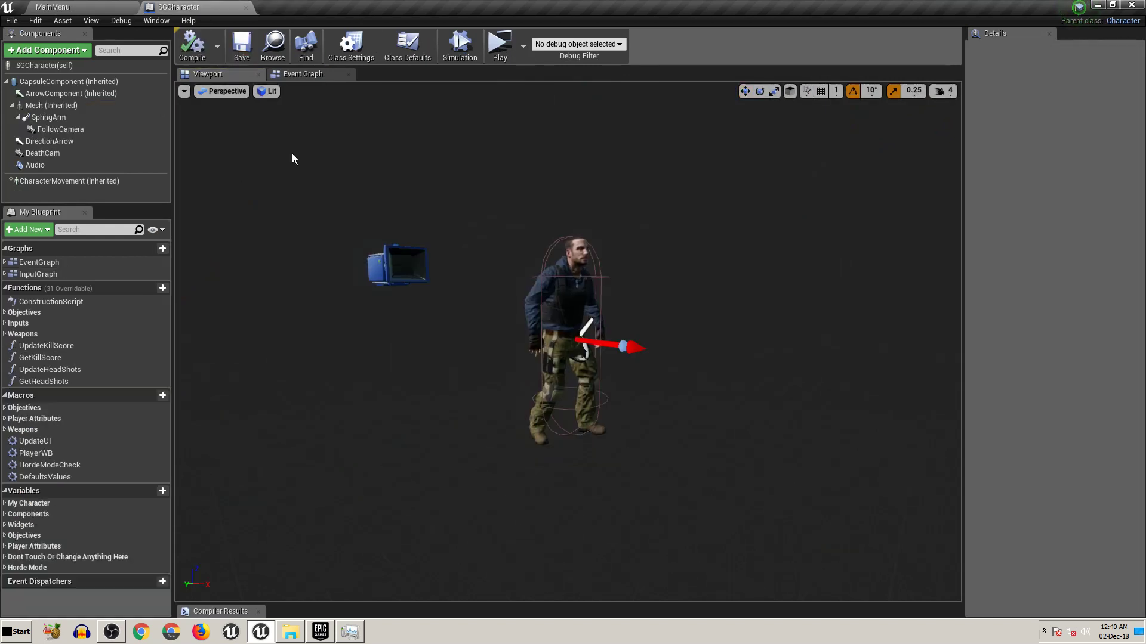
- Start a play-test in Zombie Horde mode from the main menu and shrink the game preview window over the editor
click(113, 8)
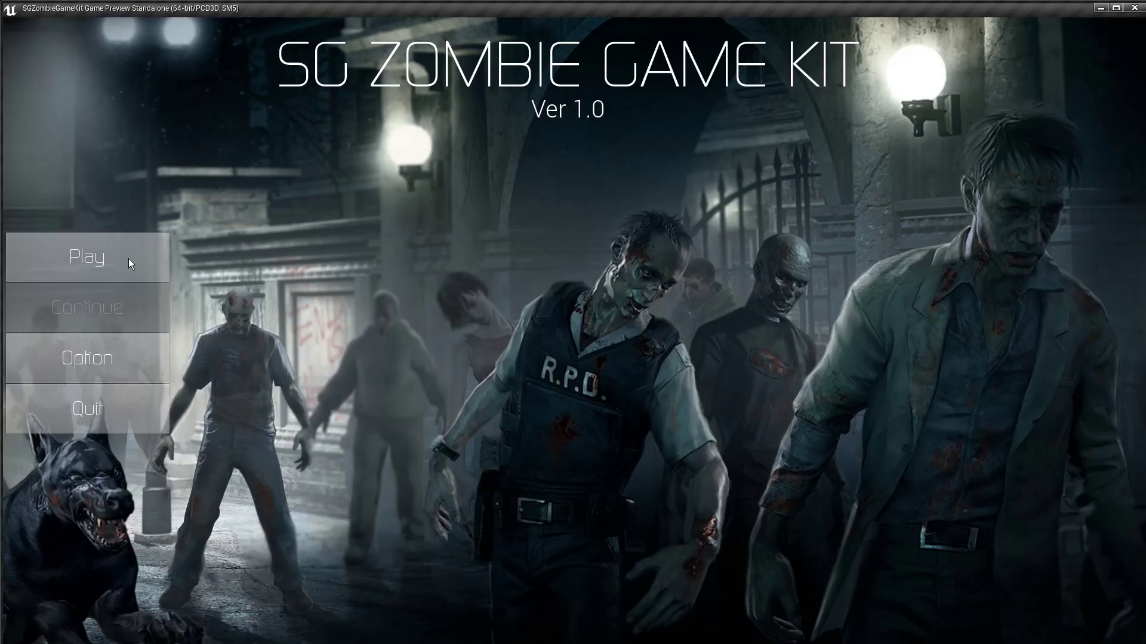
click(128, 259)
click(127, 268)
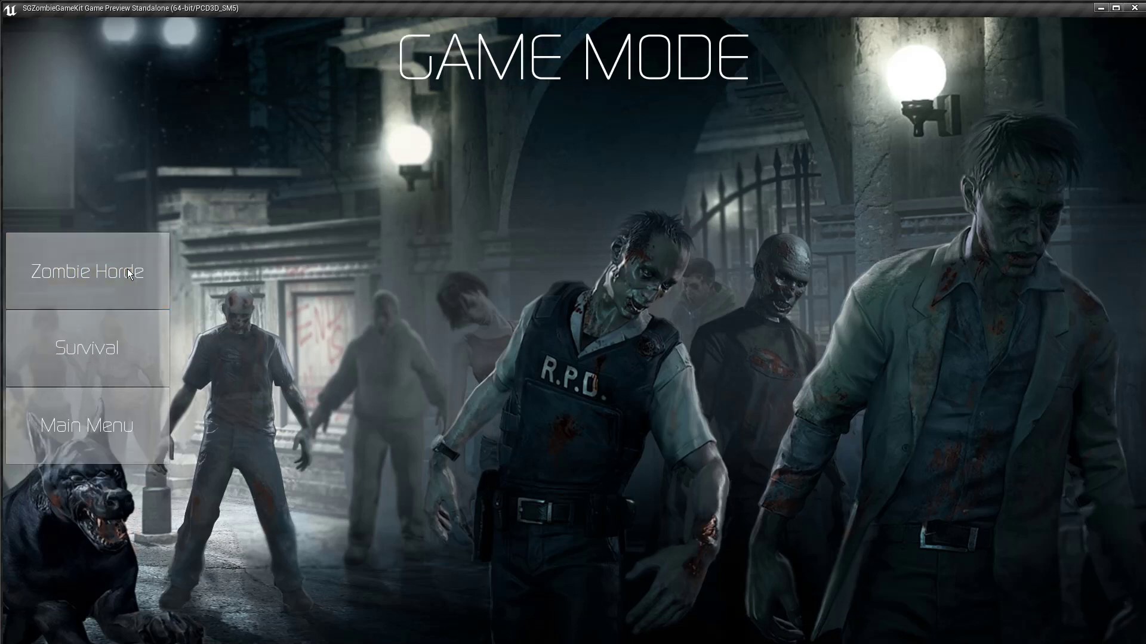
click(252, 155)
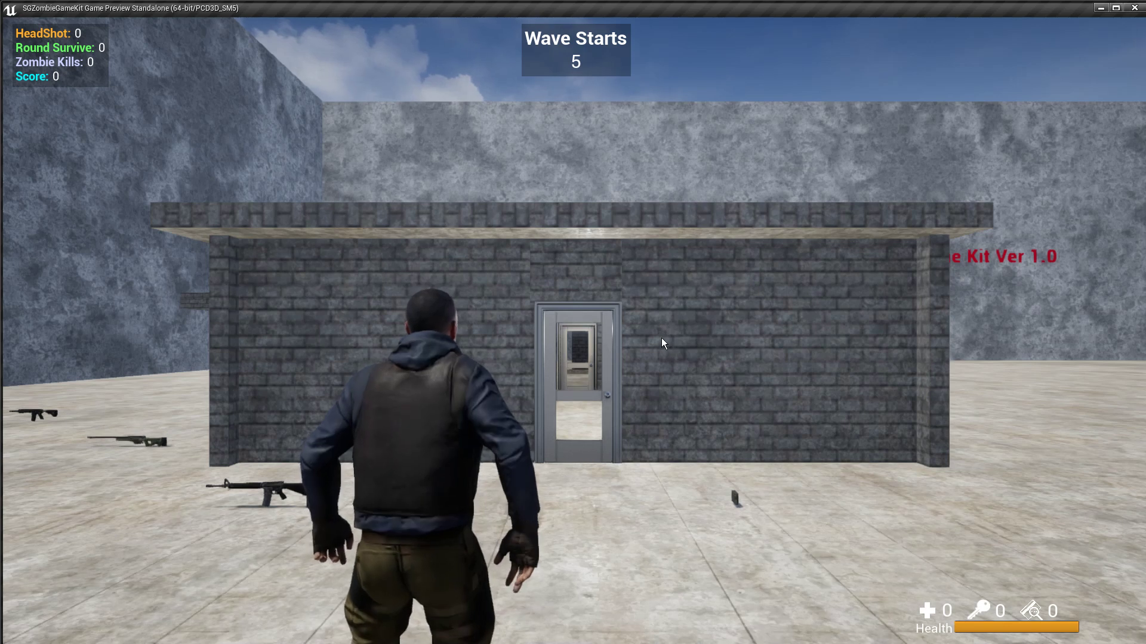
drag(468, 13, 474, 130)
drag(124, 129, 247, 142)
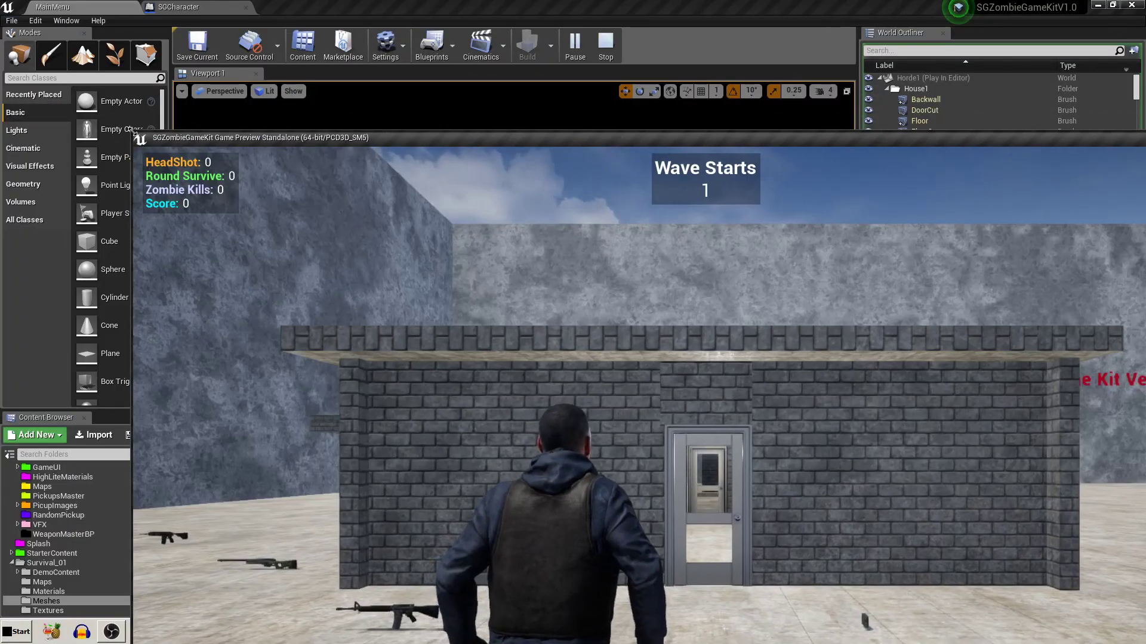
drag(131, 129, 540, 407)
drag(683, 425, 284, 165)
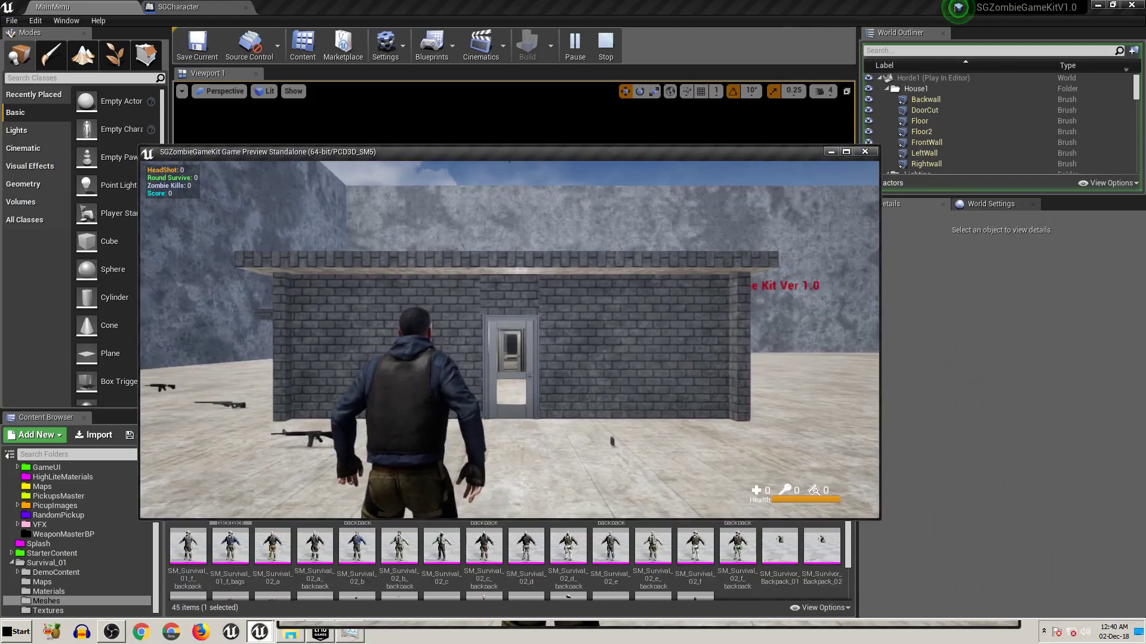
- Play-test the zombie horde by running to a rifle, picking it up and shooting at the zombies, and end the session
key(w)
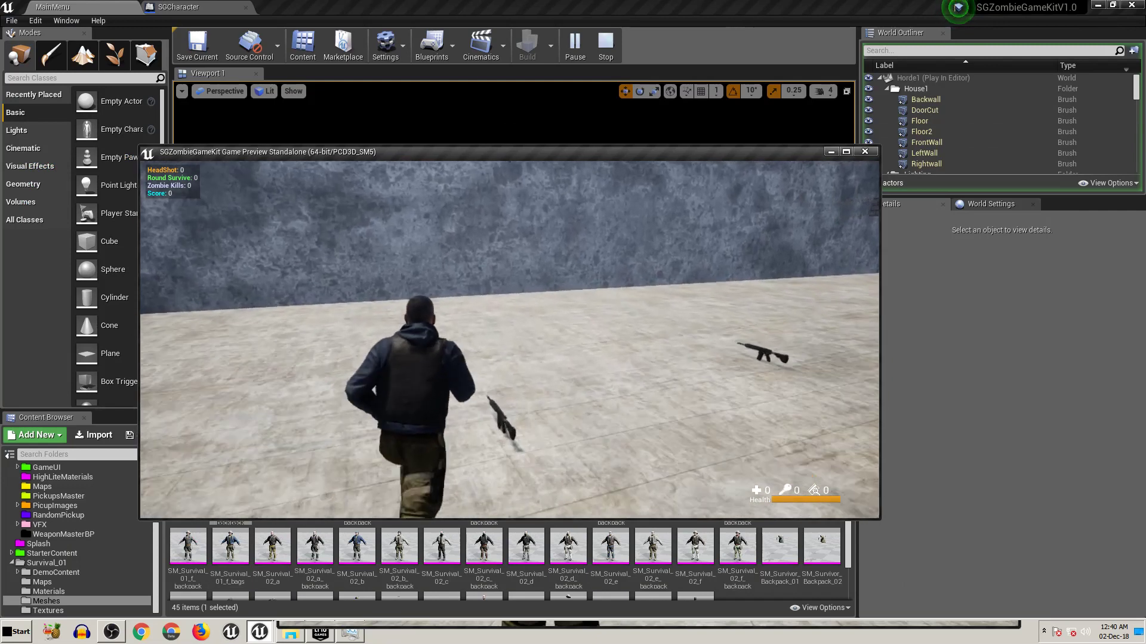
key(w)
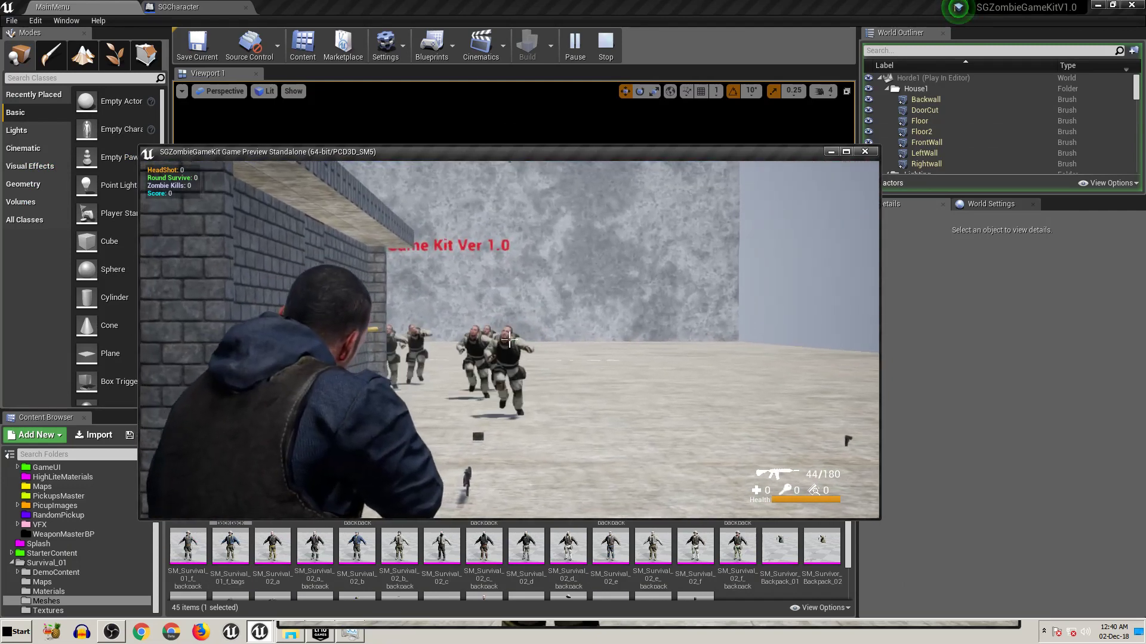
click(509, 340)
click(509, 340)
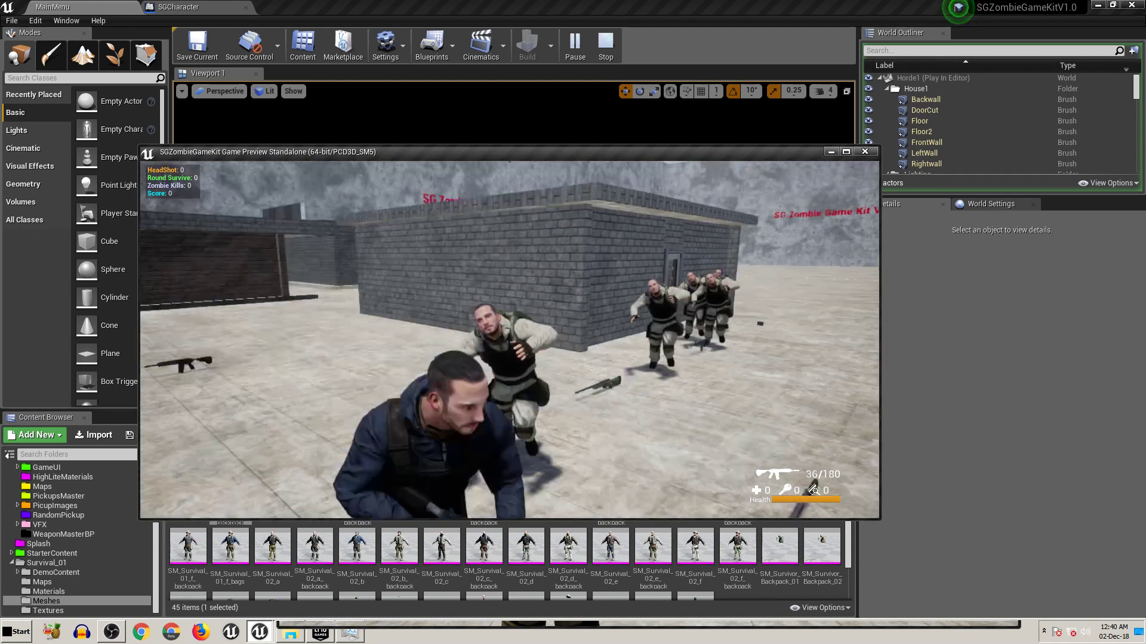
key(w)
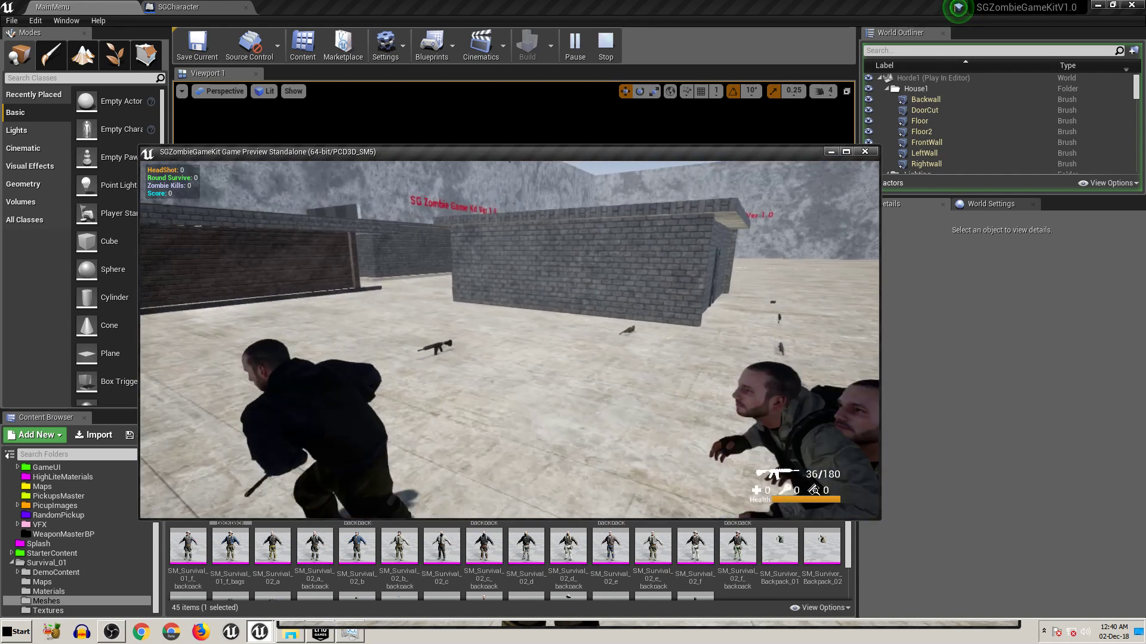
click(509, 341)
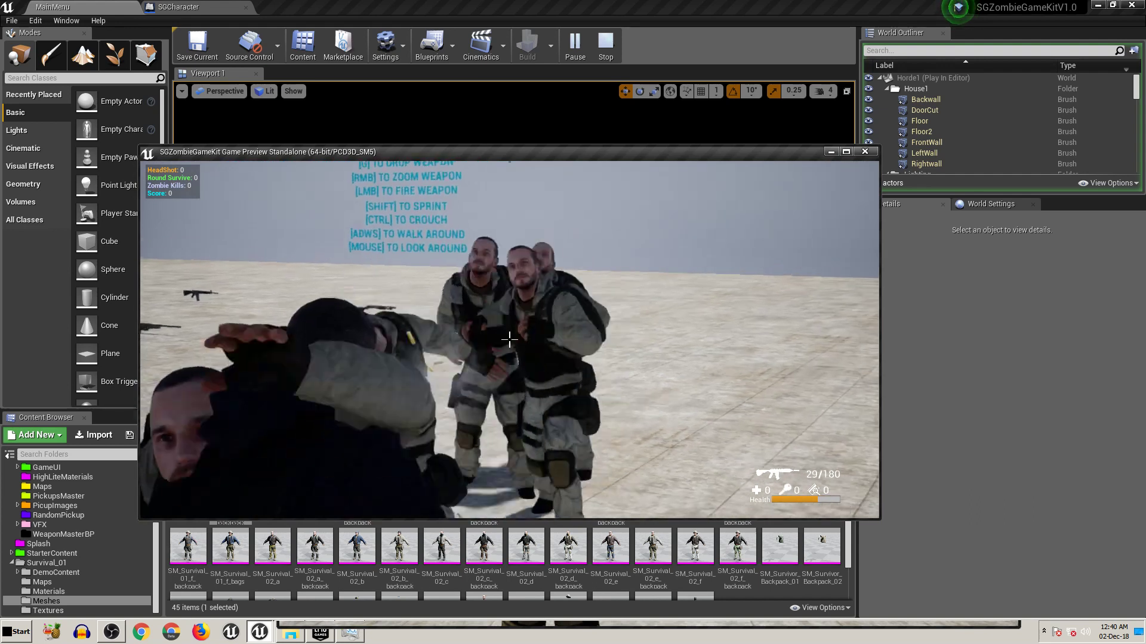
key(Escape)
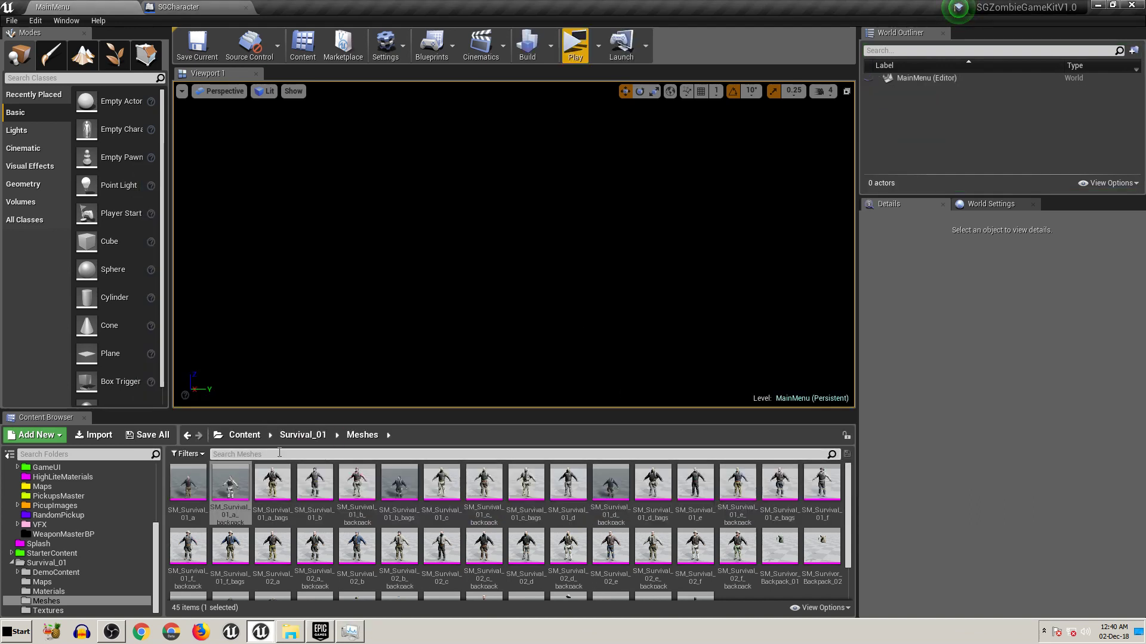
click(167, 6)
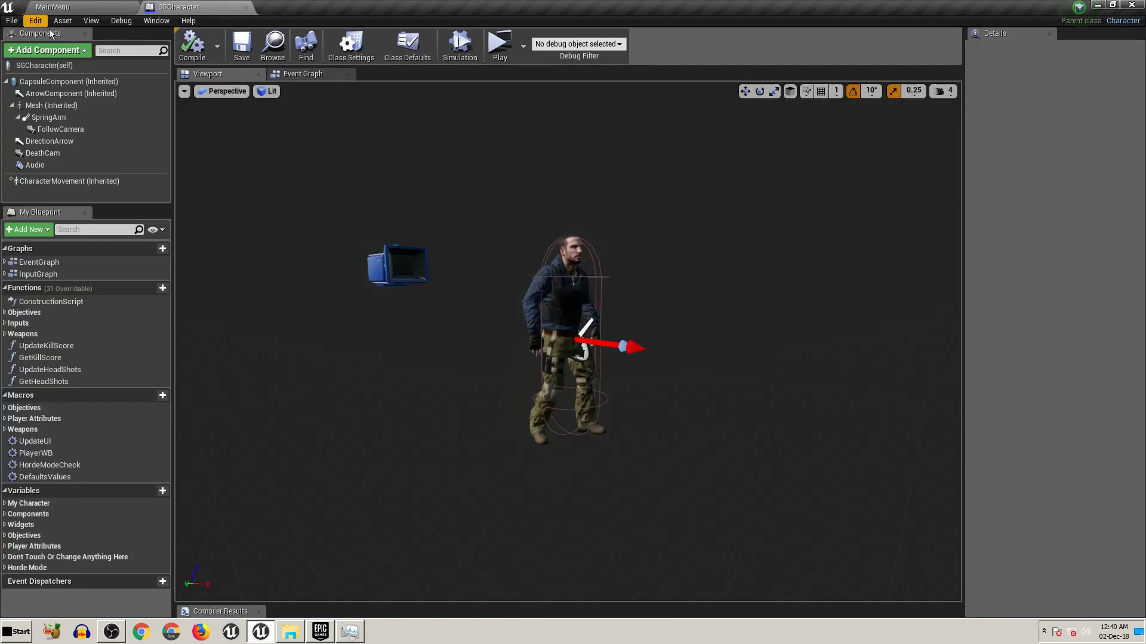
click(62, 7)
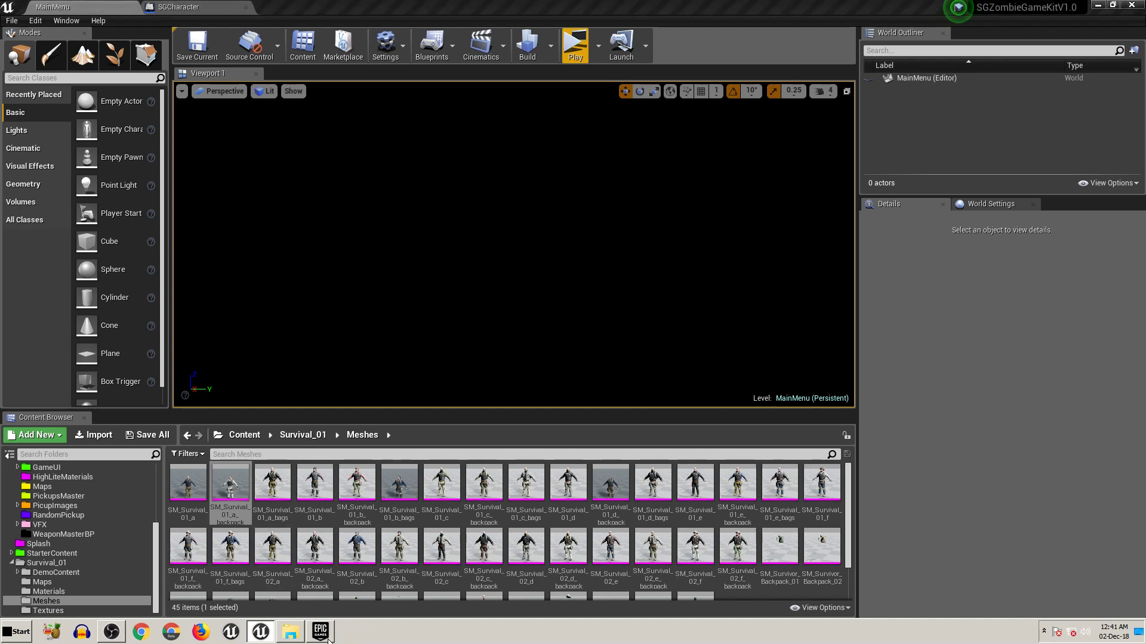
click(1042, 634)
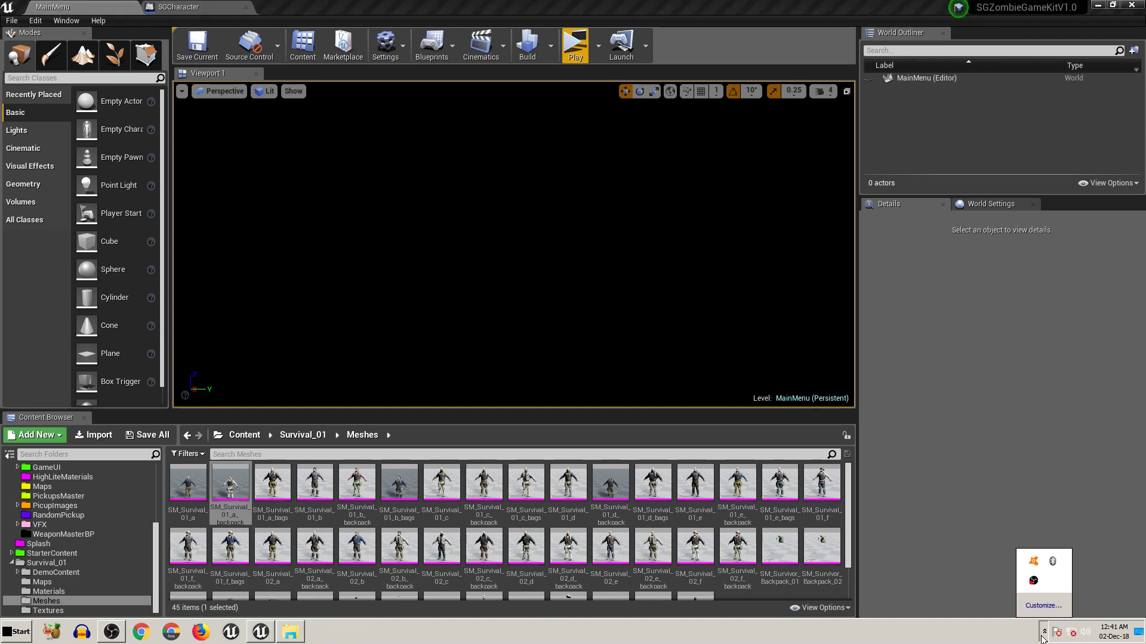
click(1042, 634)
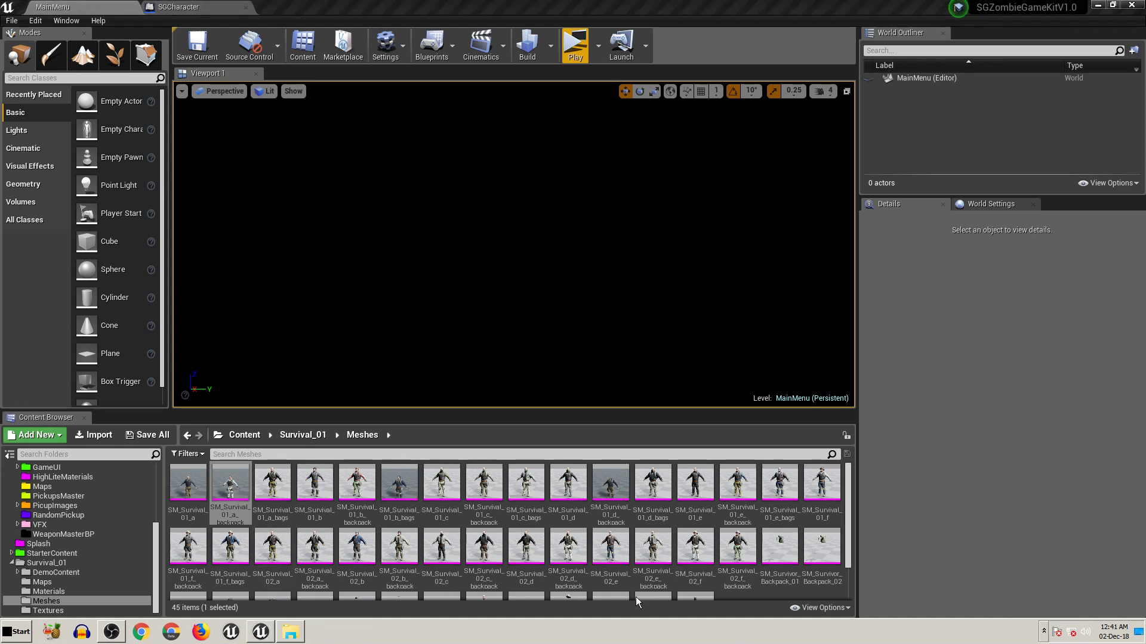
- Open the SM_Survival_01_a_backpack skeletal mesh and examine its Physics settings and the physics assets available for it
click(188, 488)
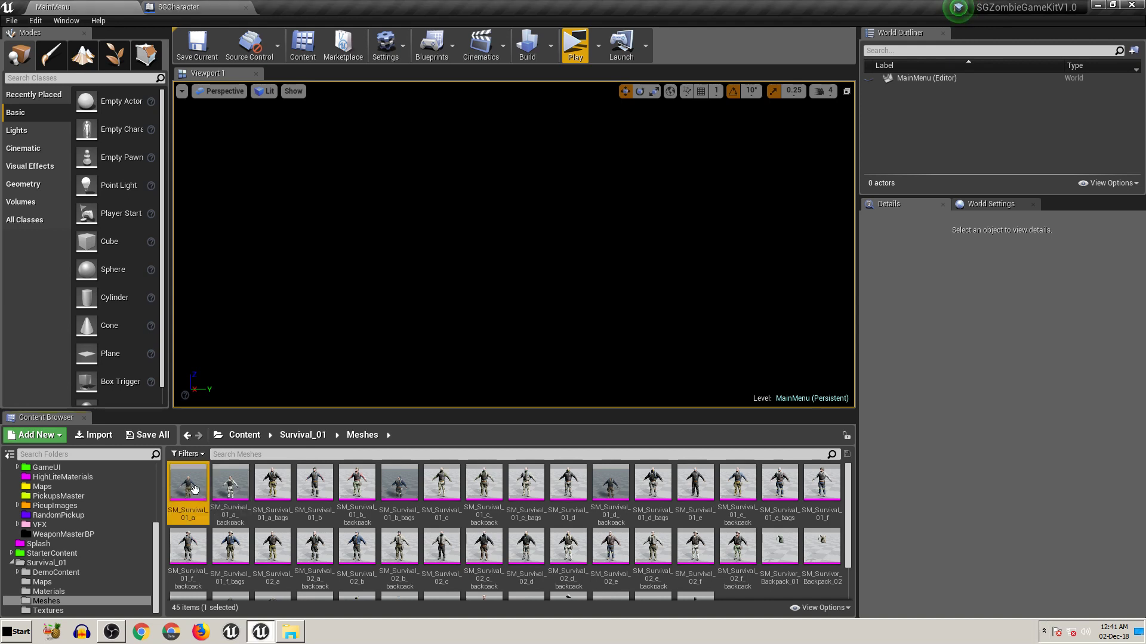
double_click(238, 498)
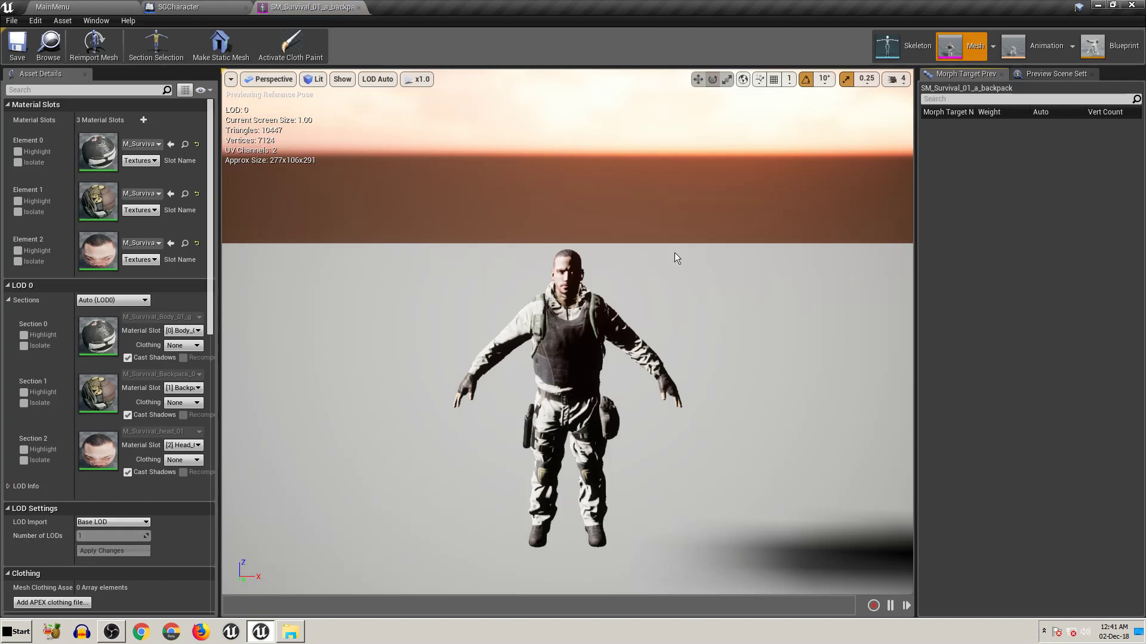
drag(209, 306, 220, 475)
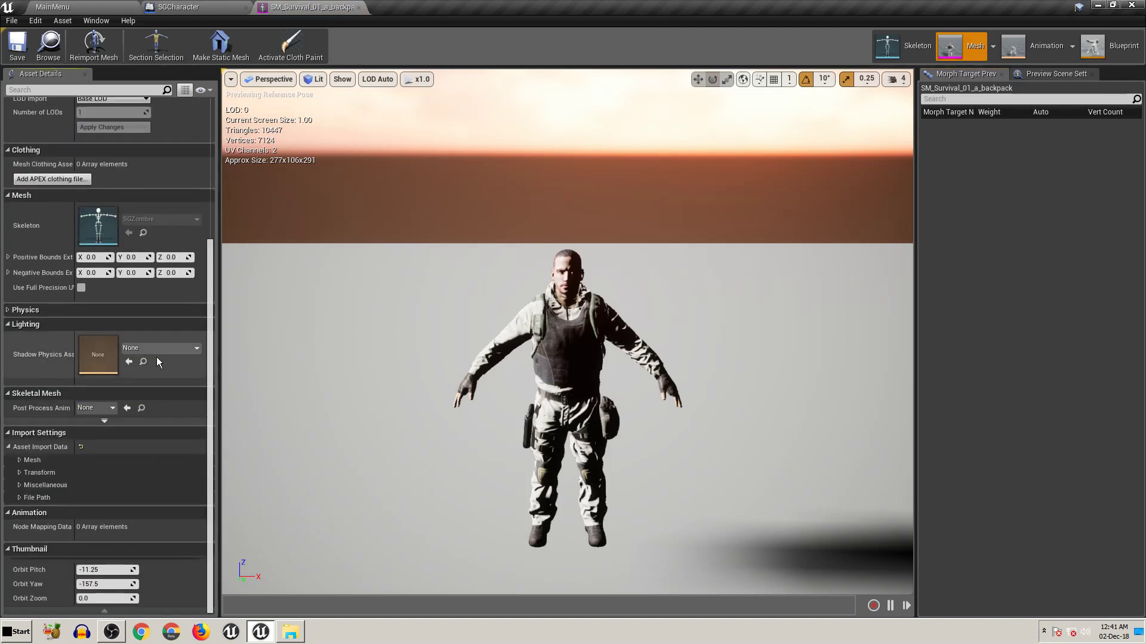
click(13, 310)
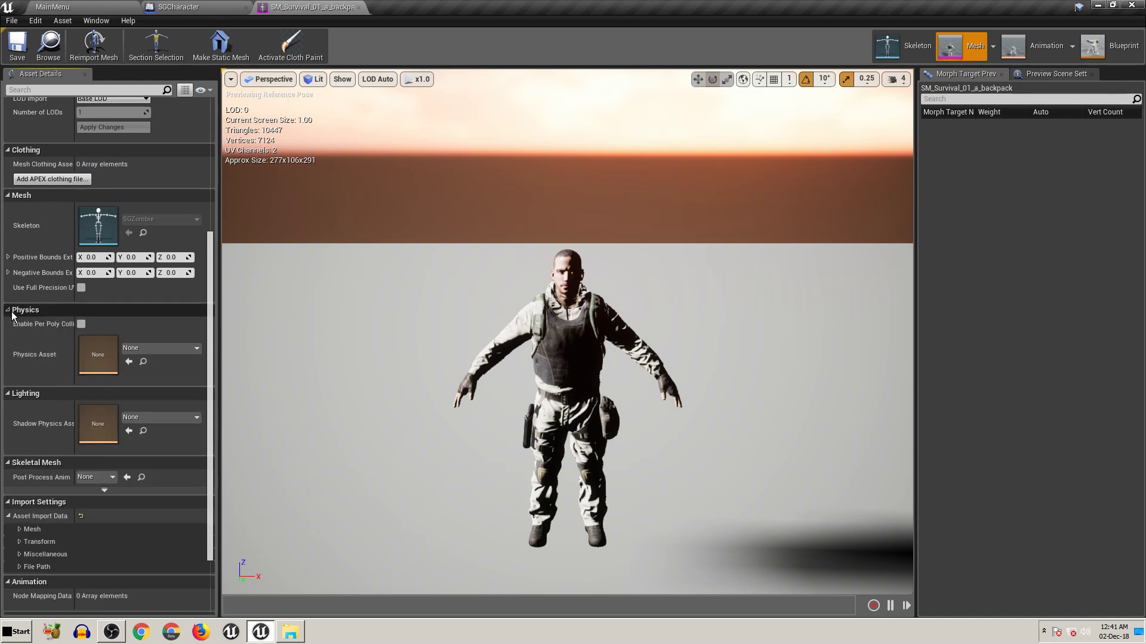
click(145, 348)
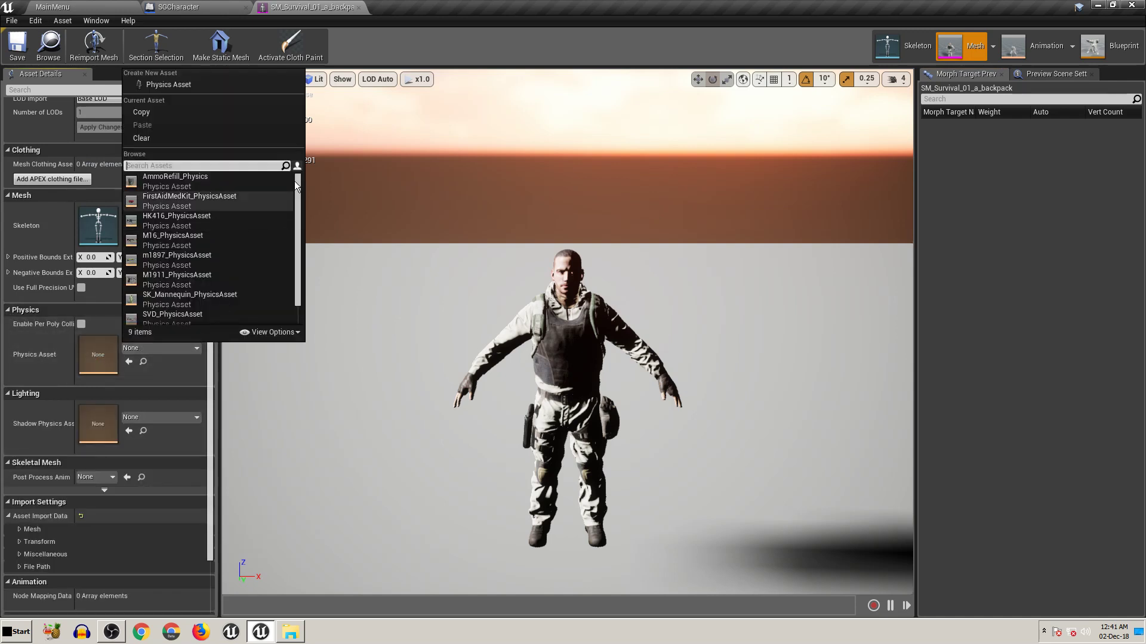
drag(300, 216, 224, 339)
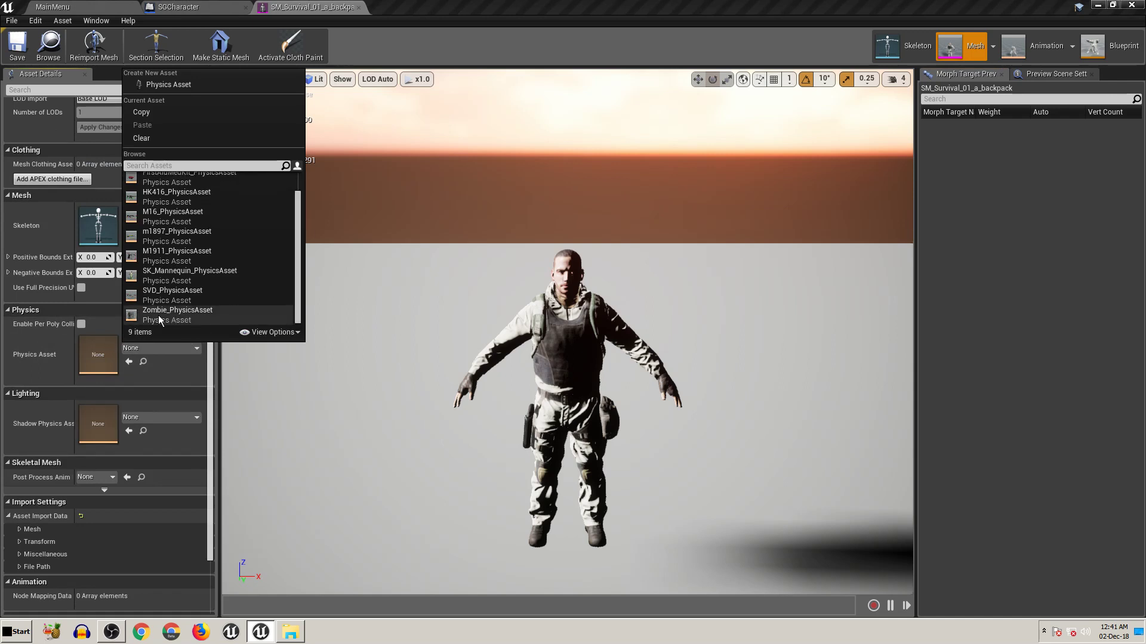
click(51, 7)
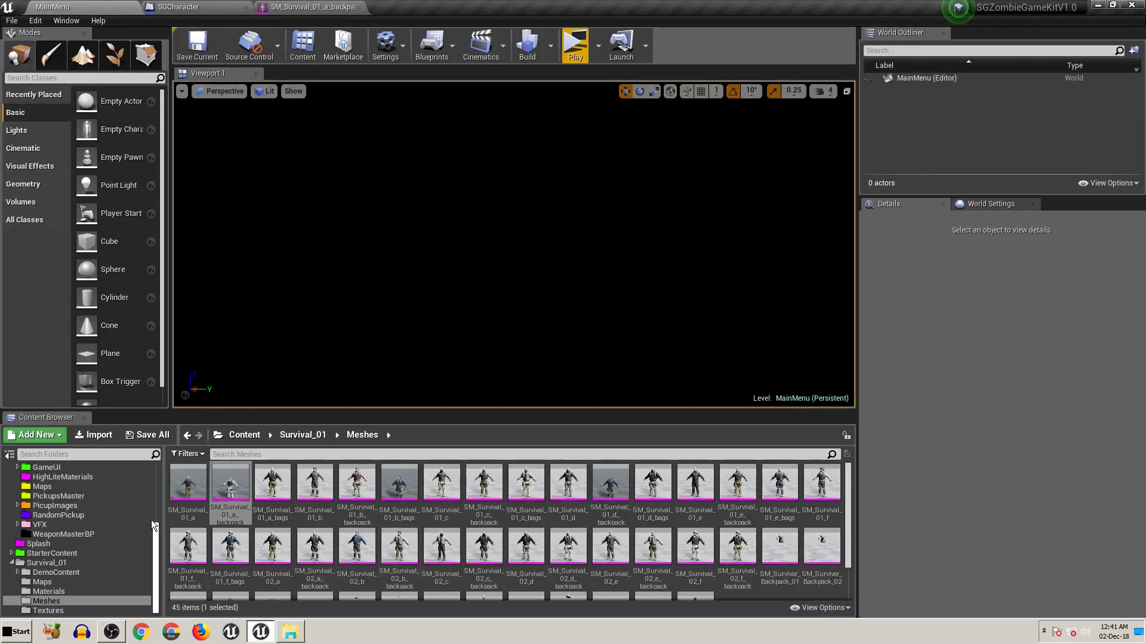
- Open the SGZombie skeleton from the Blueprints Zombie folder, look through its bone hierarchy and close it
scroll(66, 520, up, 5)
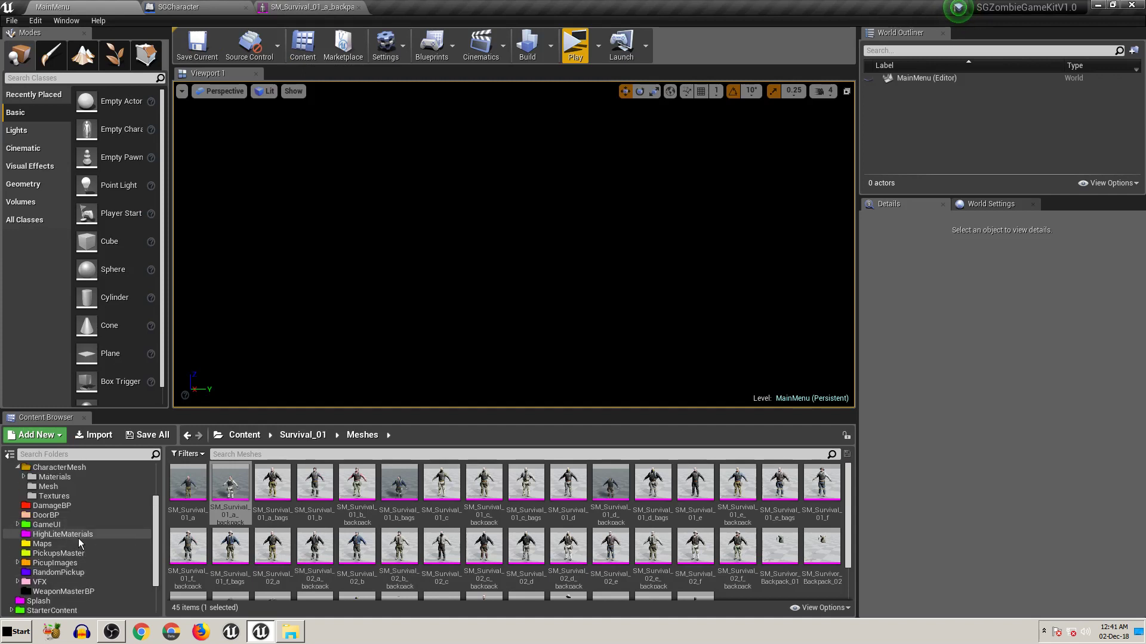
click(66, 529)
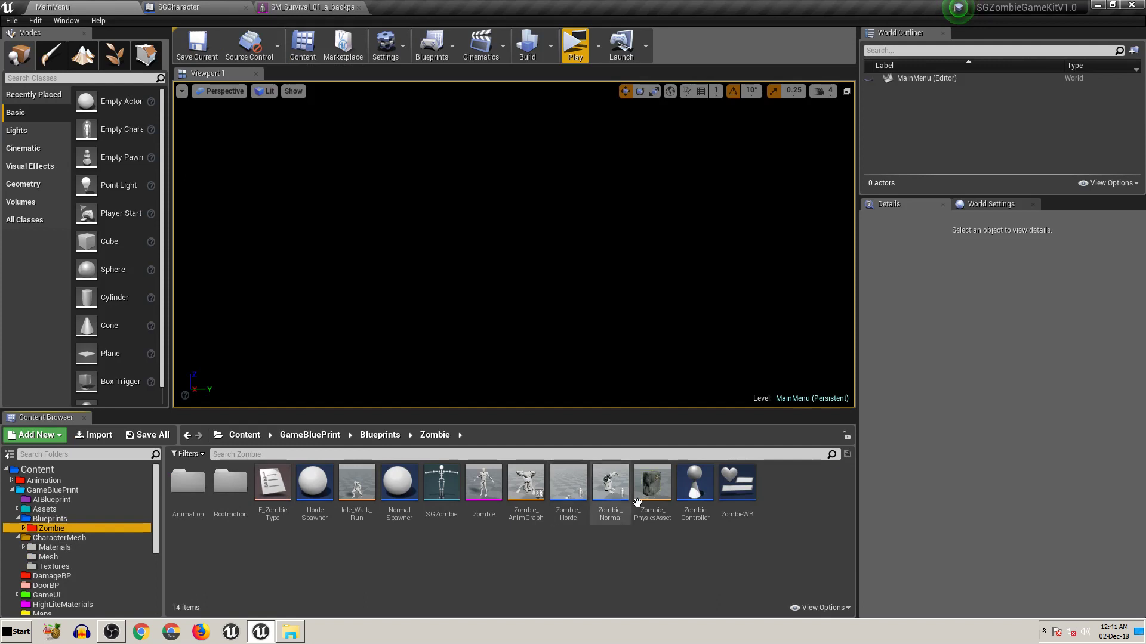
double_click(444, 490)
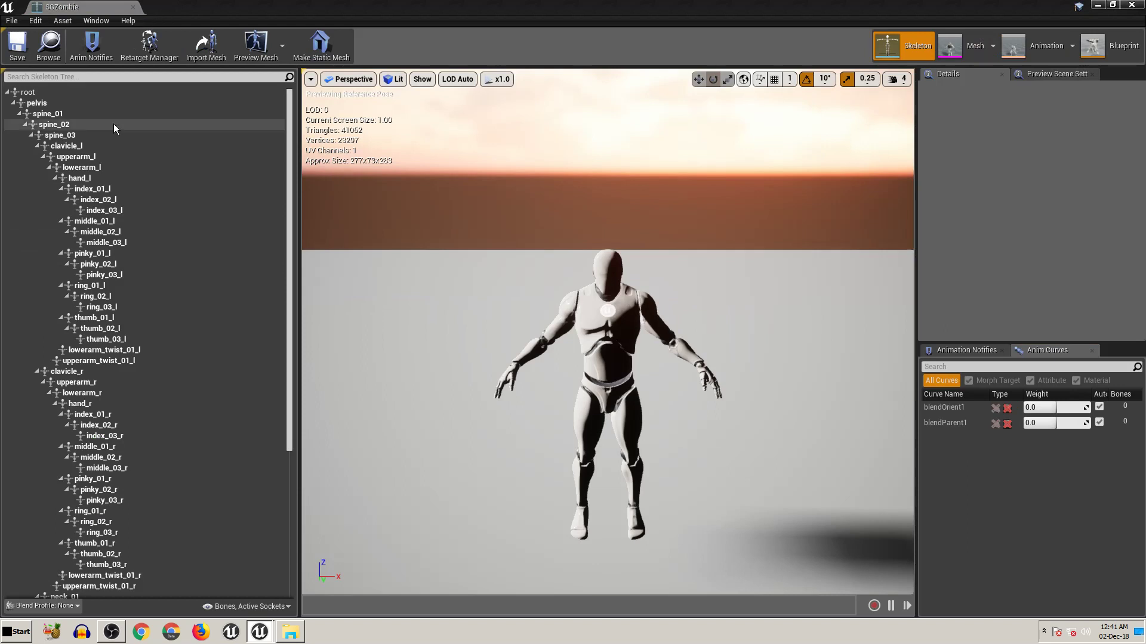
scroll(166, 411, down, 3)
scroll(166, 412, down, 5)
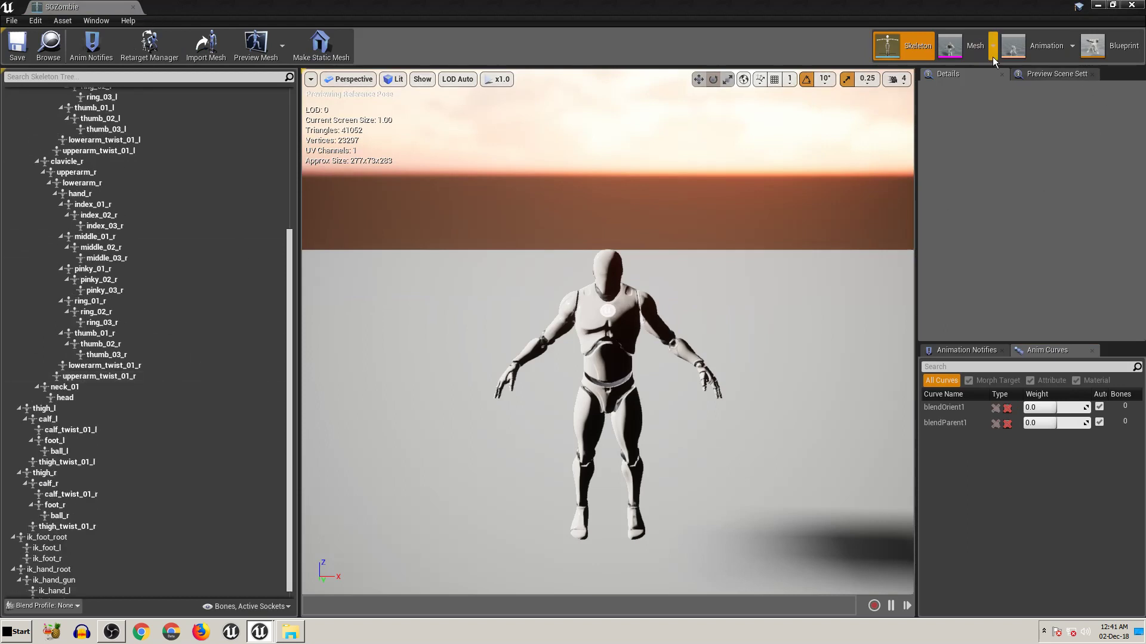
click(132, 8)
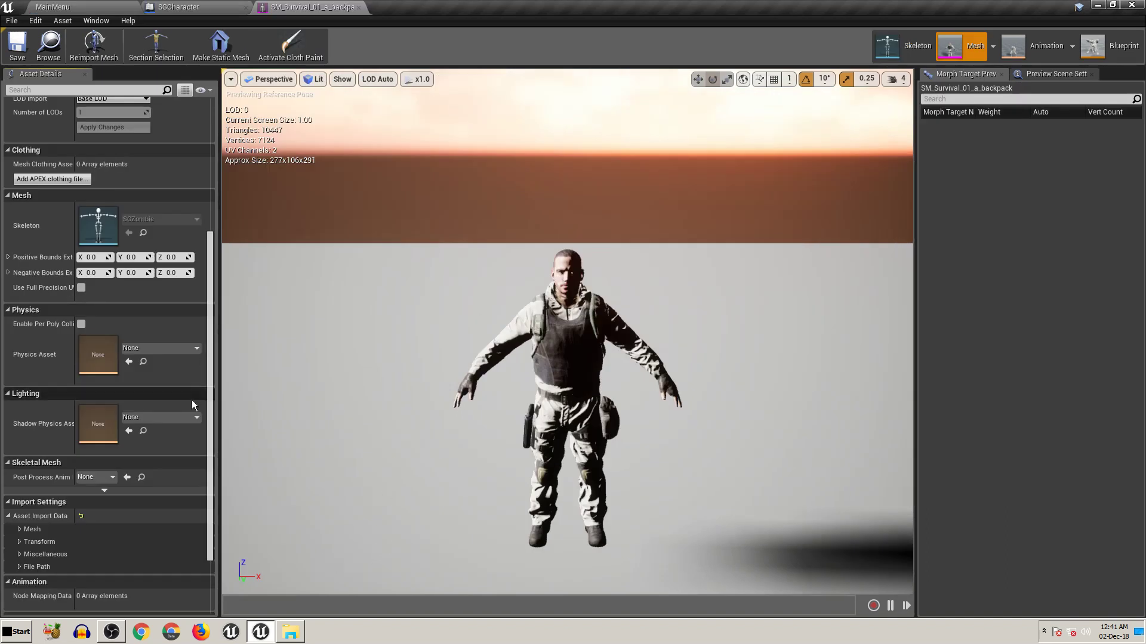
- Review the backpack mesh's asset details, and reopen the SGZombie skeleton to examine its preview scene settings
scroll(167, 324, down, 3)
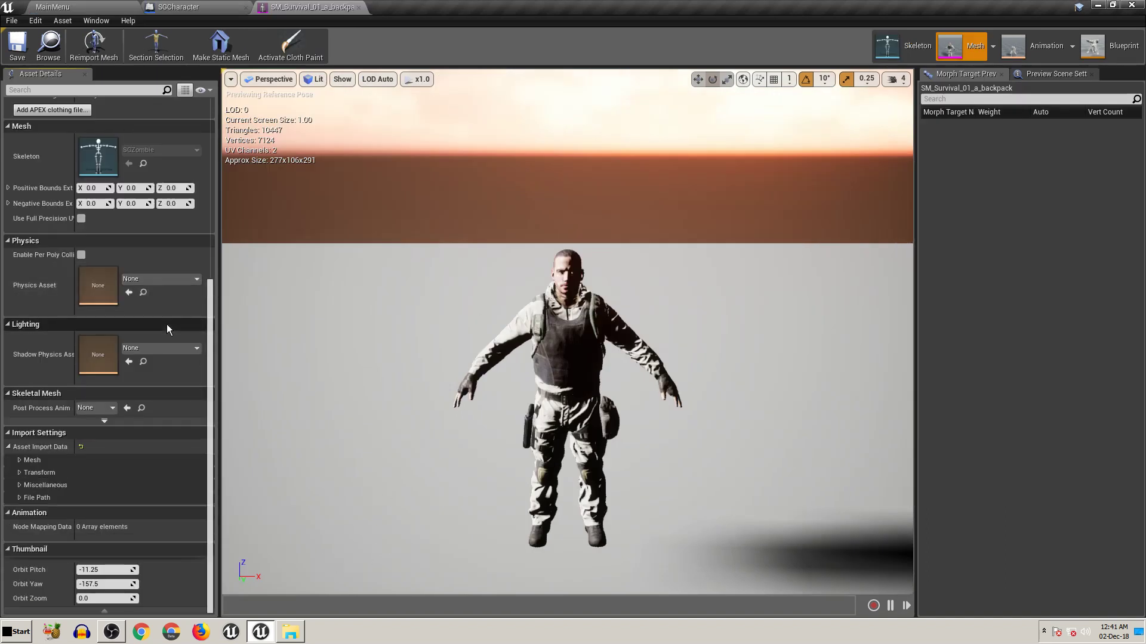
click(101, 6)
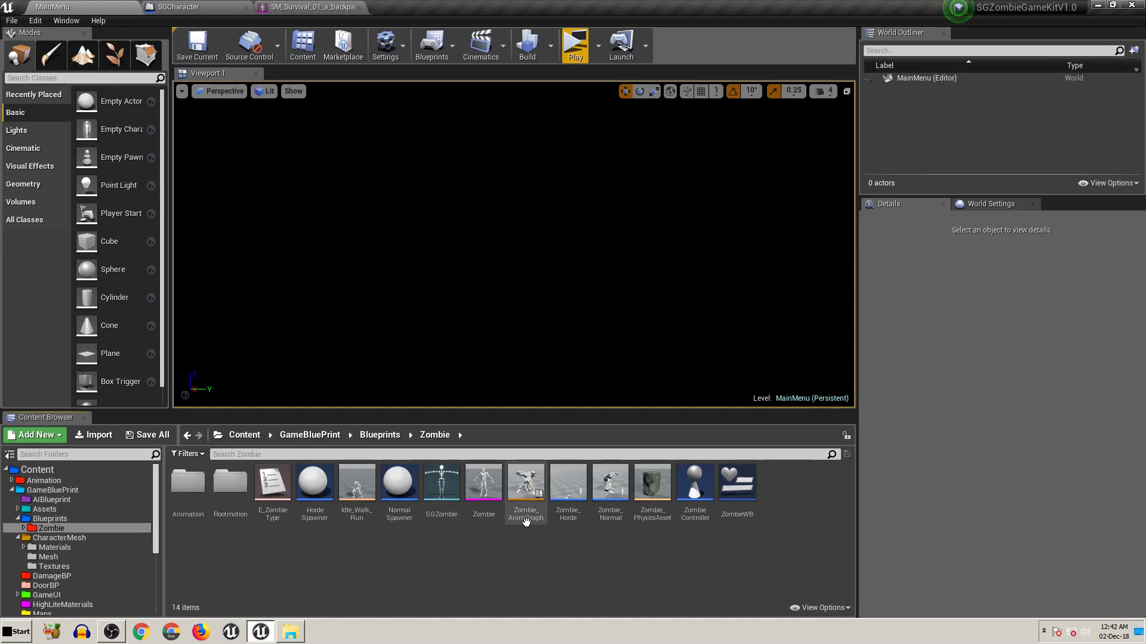
double_click(442, 485)
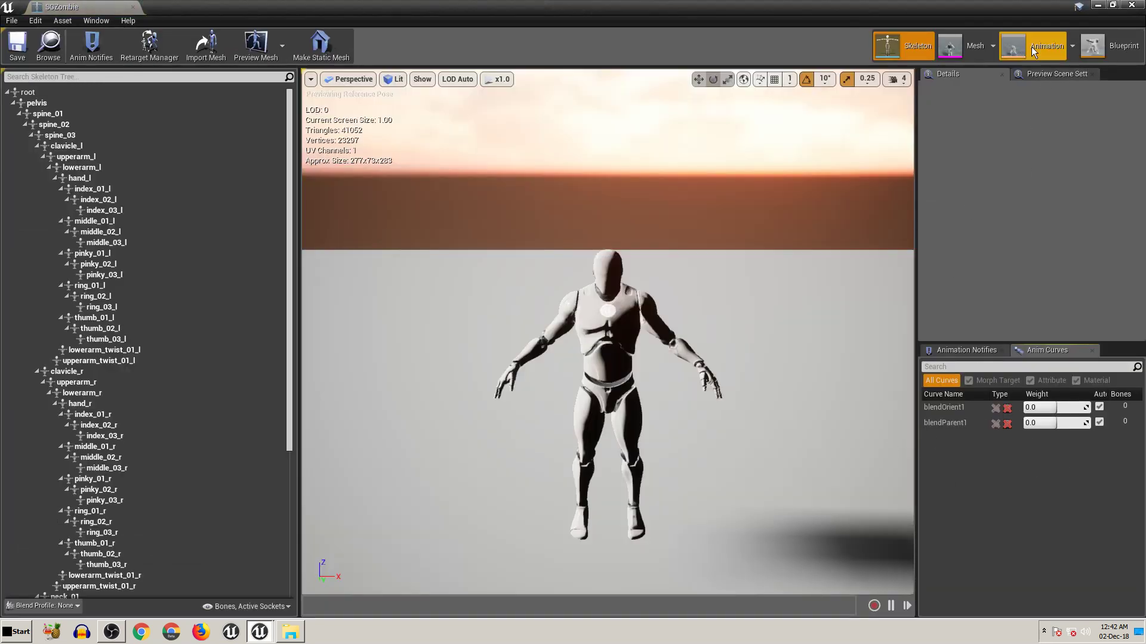
click(1055, 73)
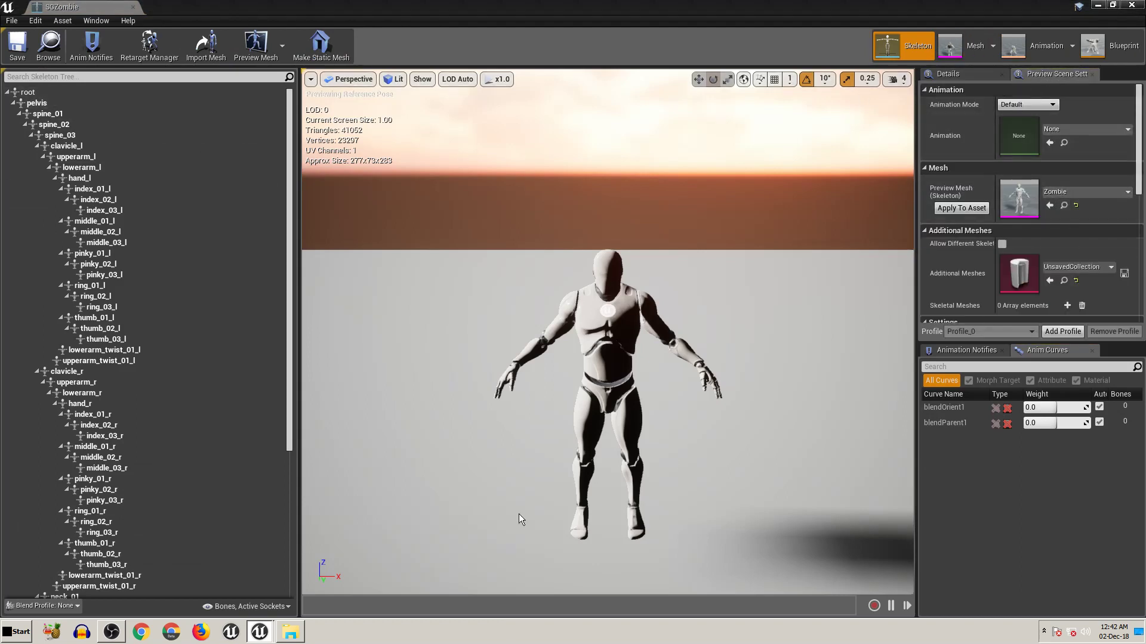
key(alt+Tab)
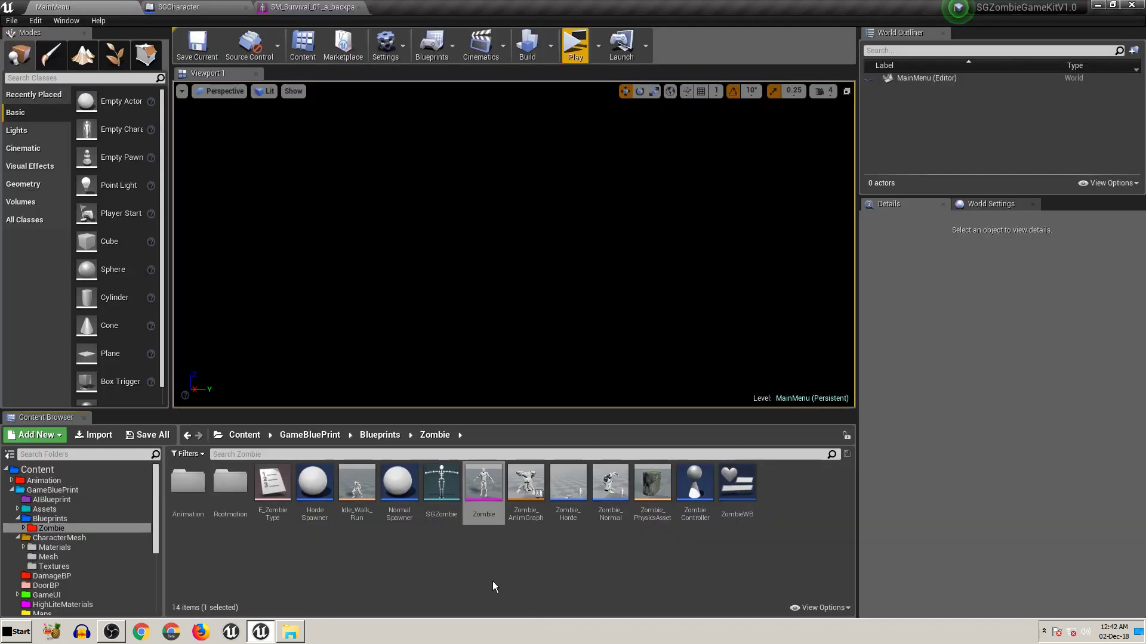
- Open the Zombie skeletal mesh and examine which skeleton and physics asset its details assign
right_click(487, 481)
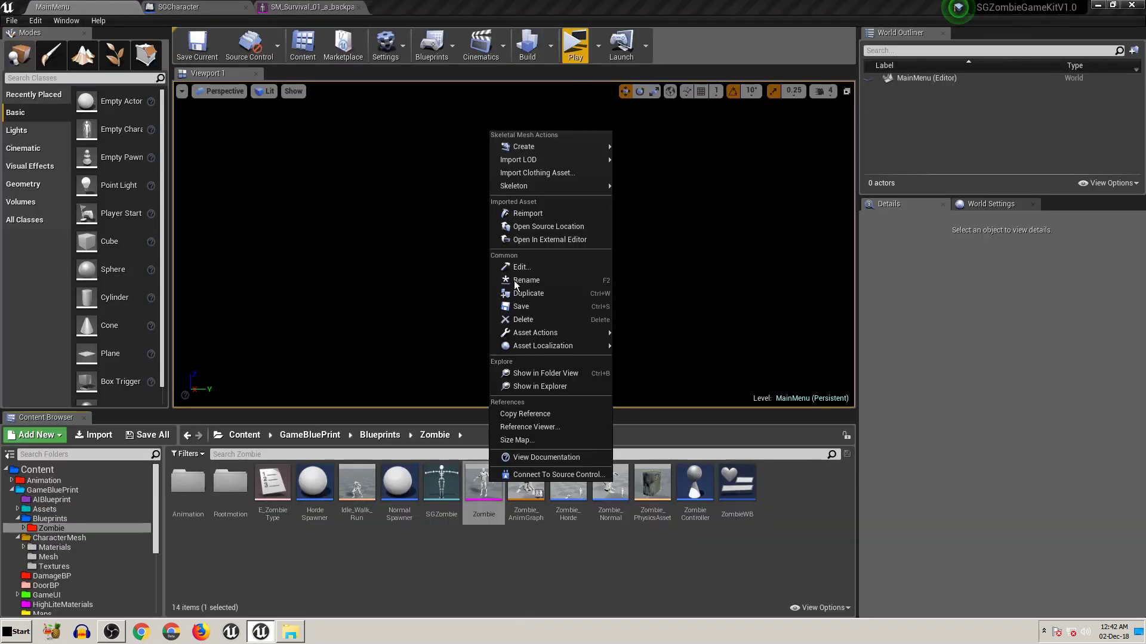
mouse_move(546, 185)
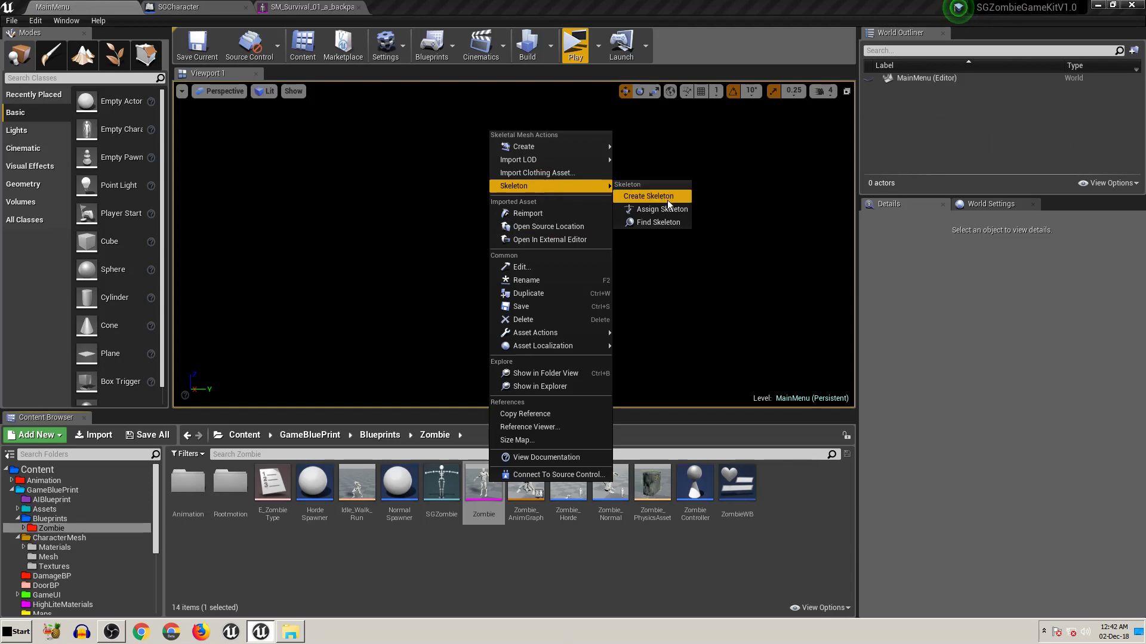
click(489, 492)
double_click(489, 492)
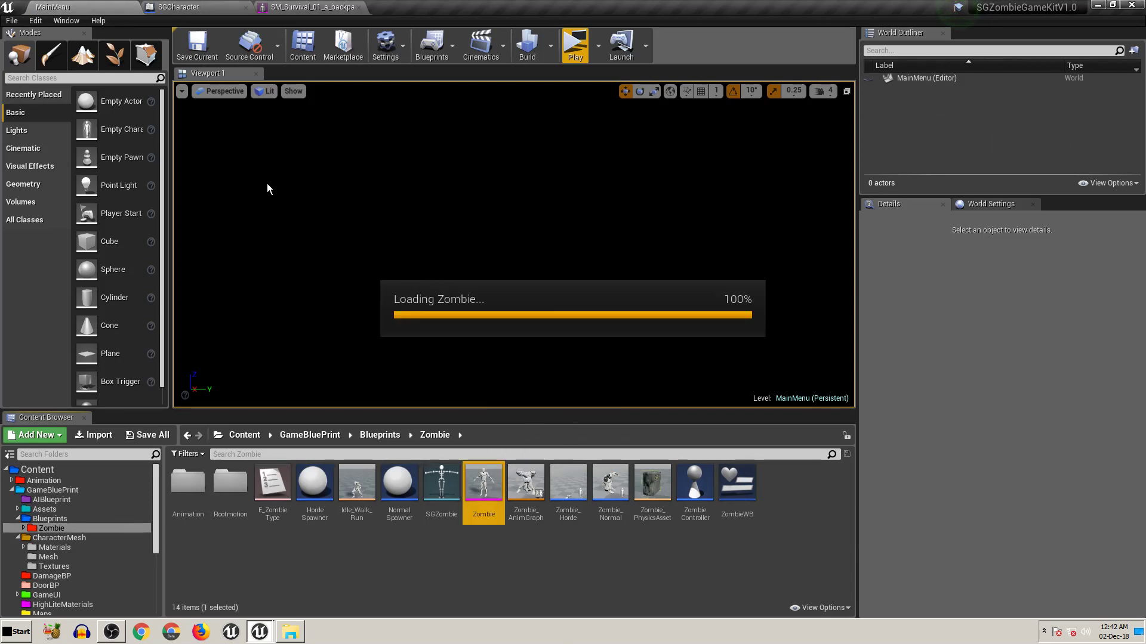
scroll(109, 431, down, 1)
scroll(110, 431, down, 2)
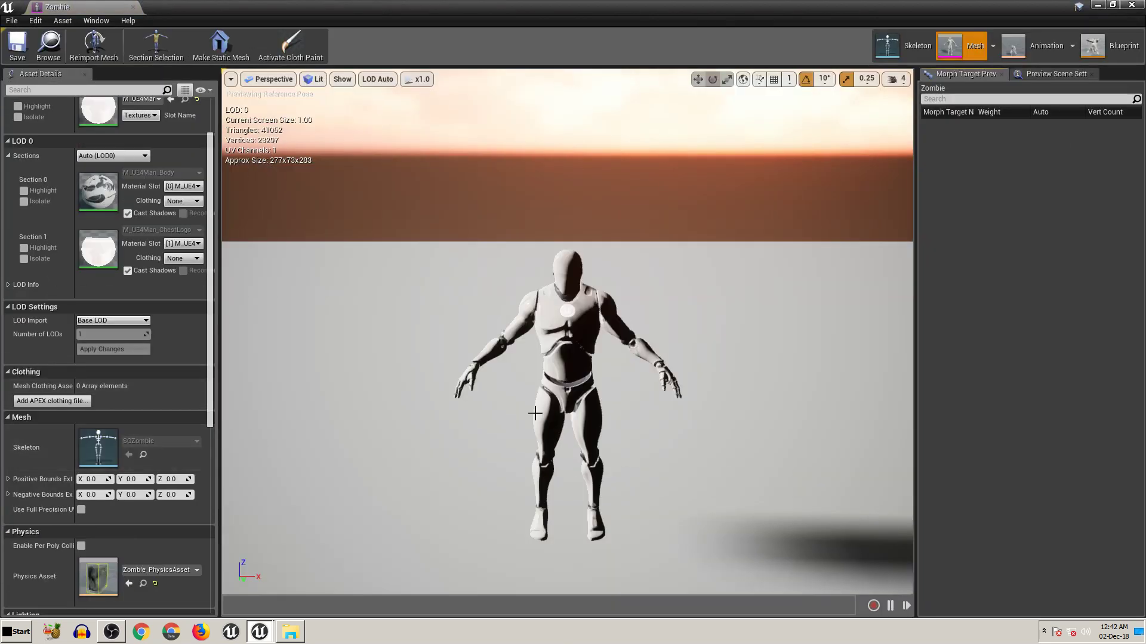
scroll(111, 529, down, 2)
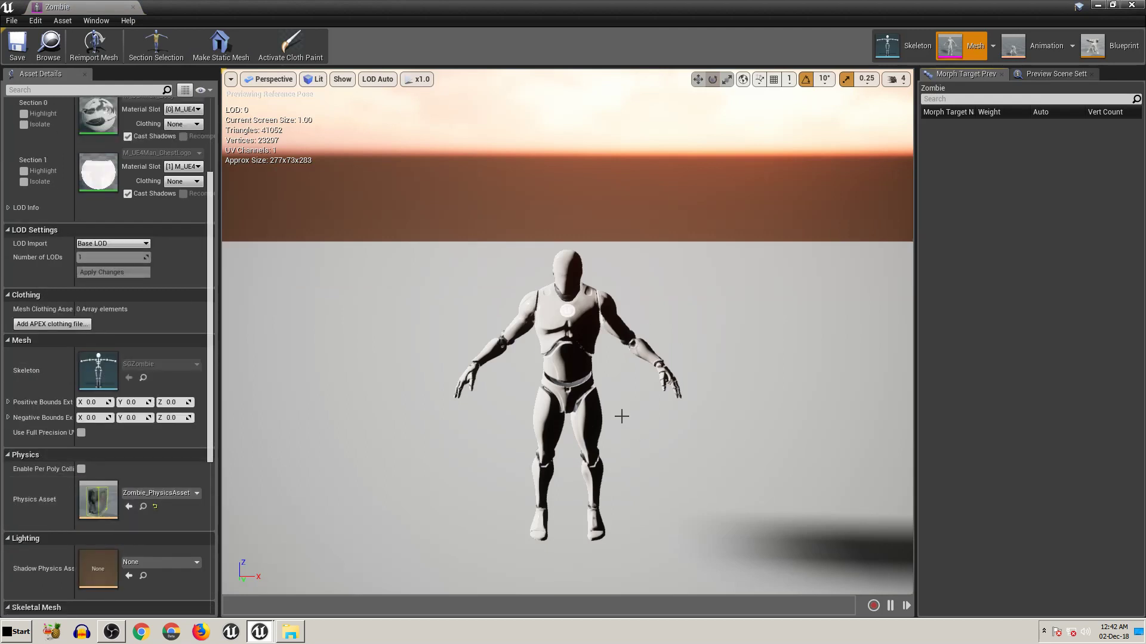
scroll(149, 481, down, 2)
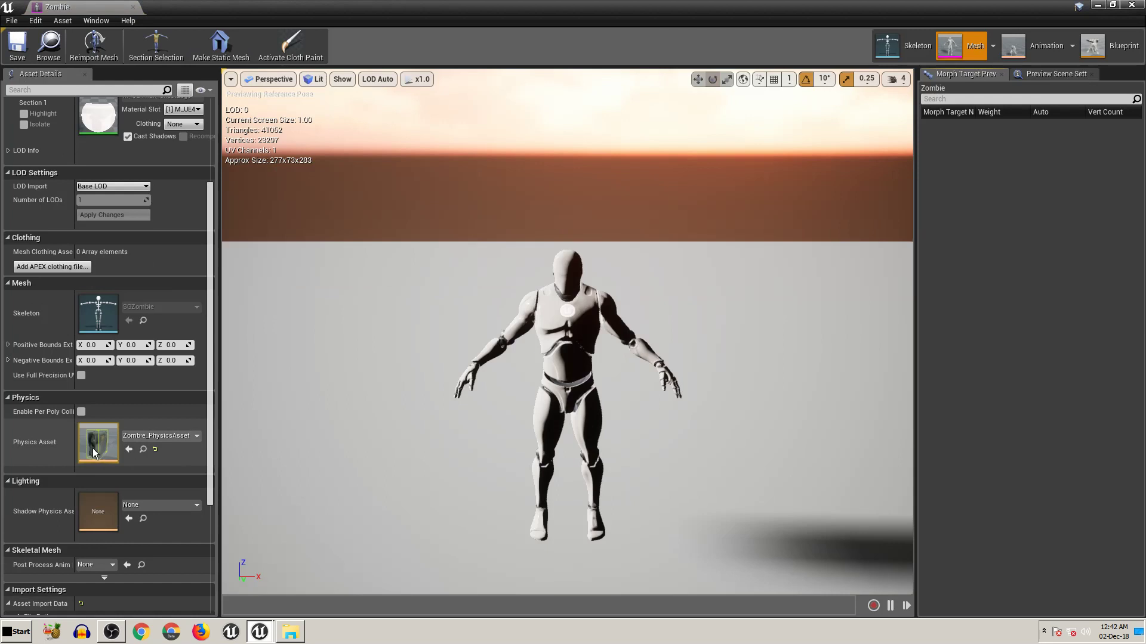
scroll(119, 450, down, 3)
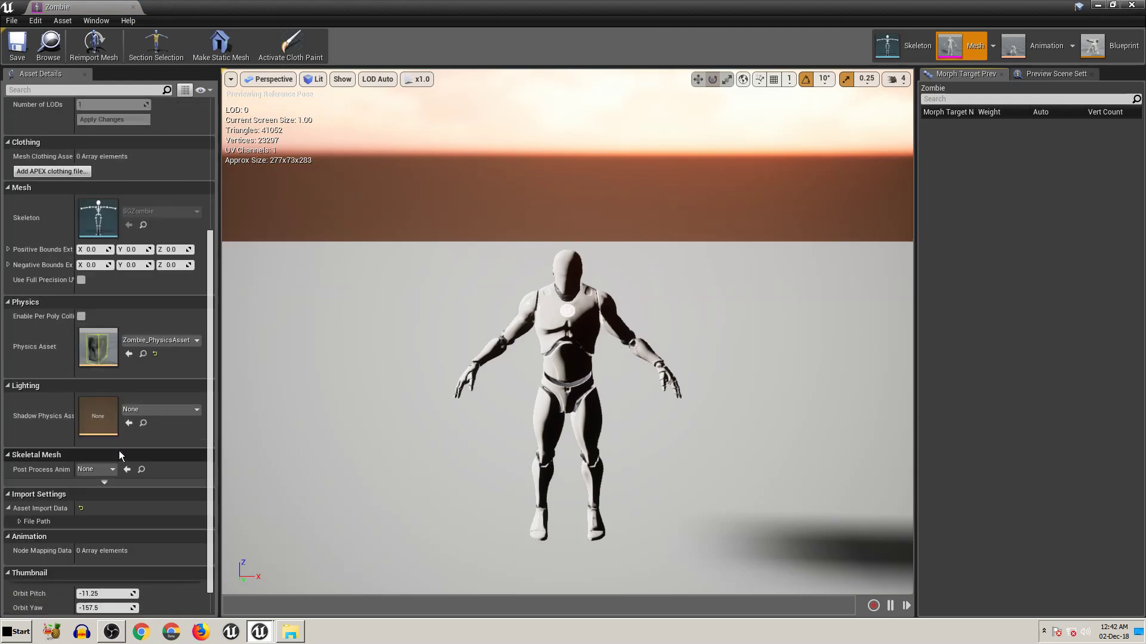
- Locate the Zombie mesh's assigned physics asset, open it without deleting its unmatched bodies, and close it
click(144, 354)
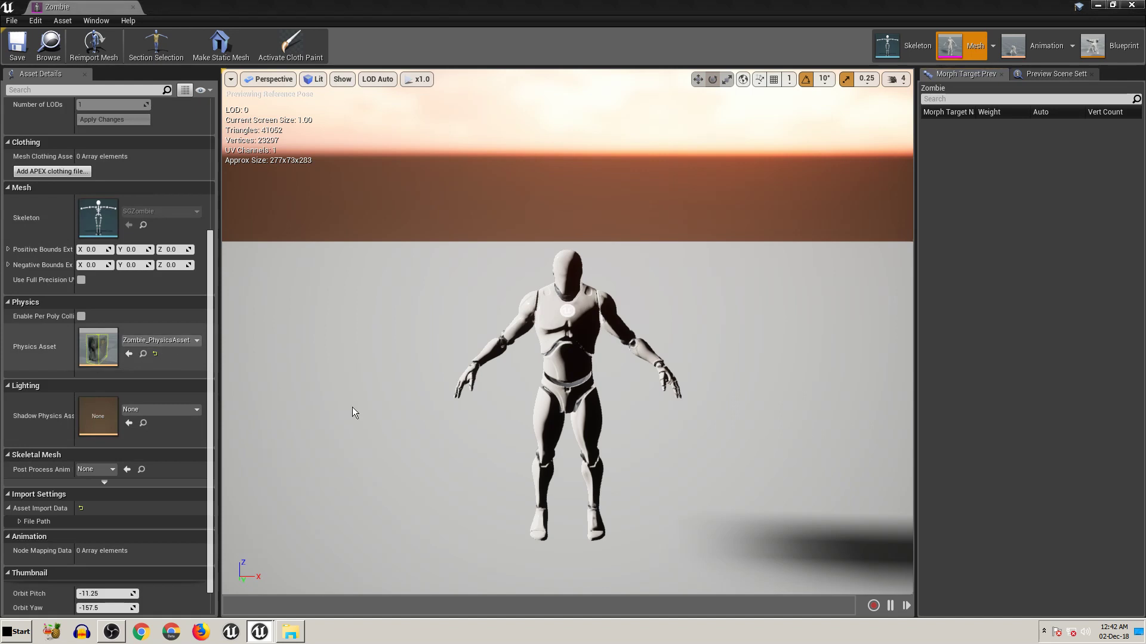
drag(59, 6, 418, 8)
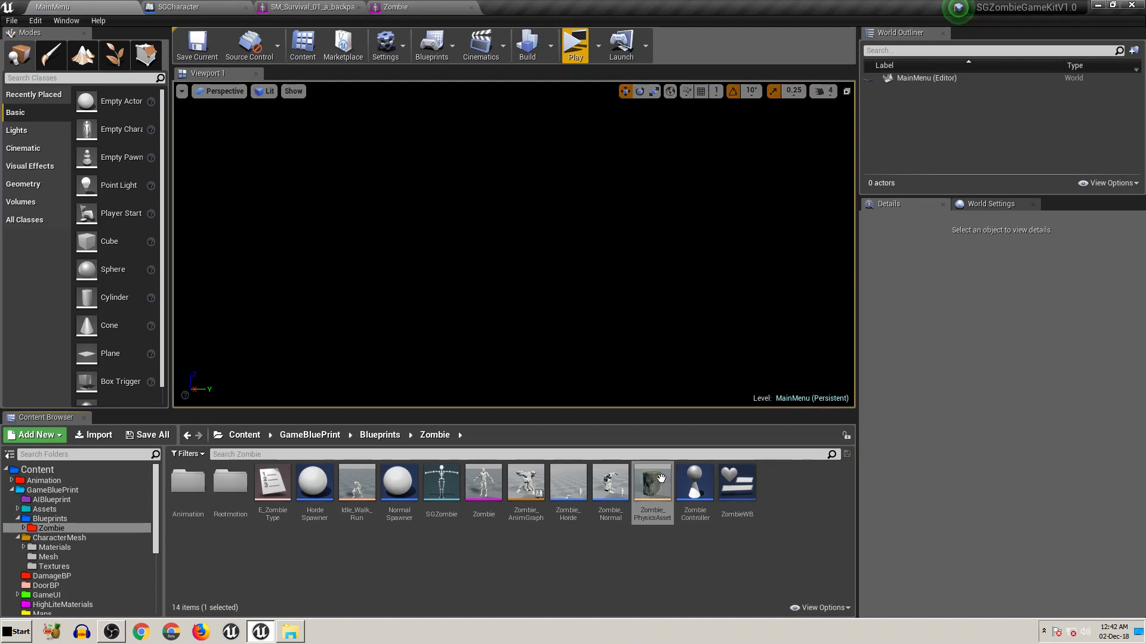
double_click(652, 485)
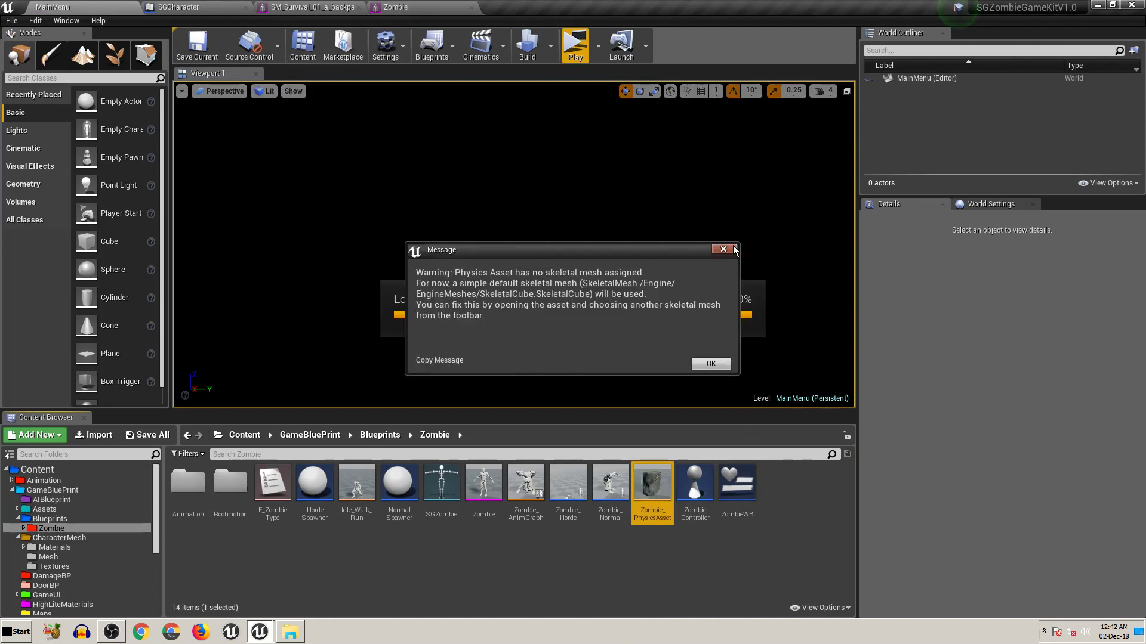
click(733, 250)
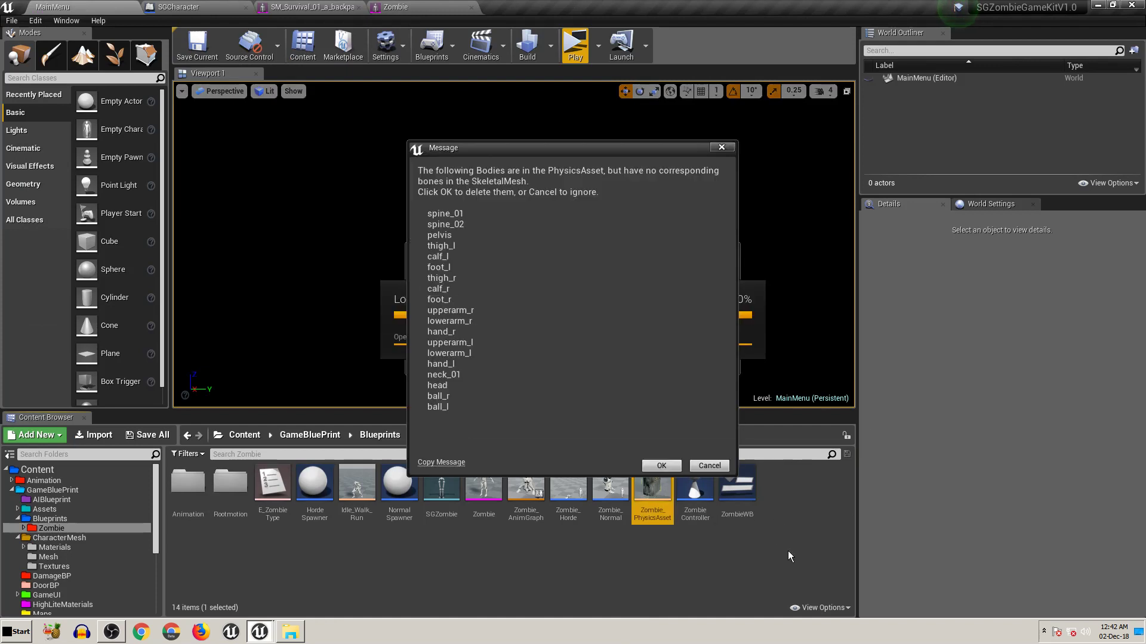
click(720, 468)
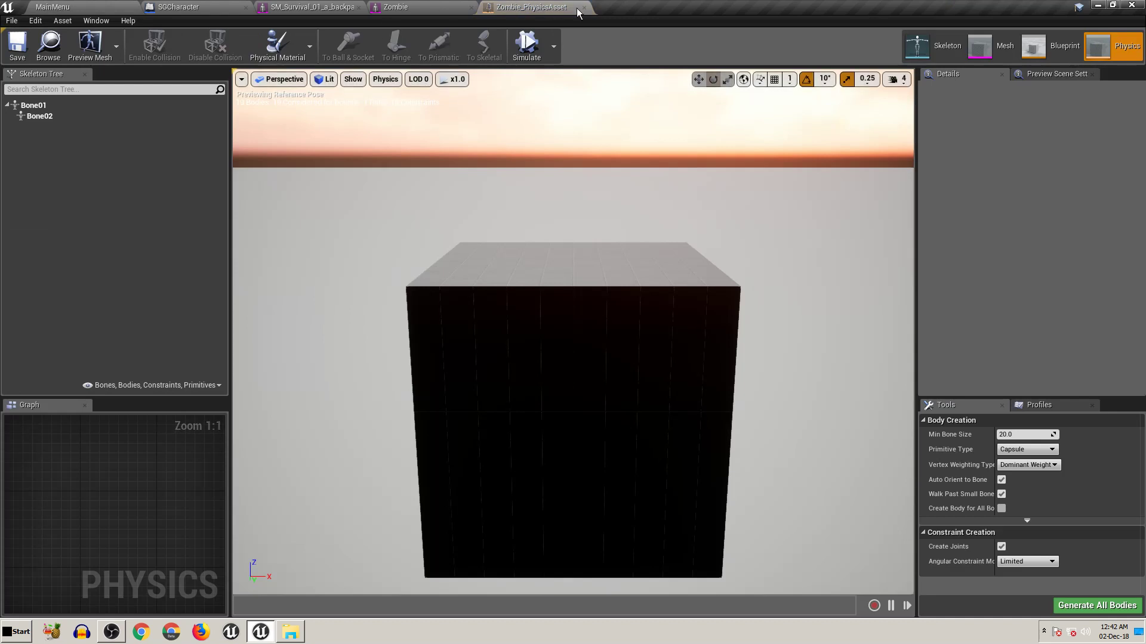
click(583, 7)
click(115, 5)
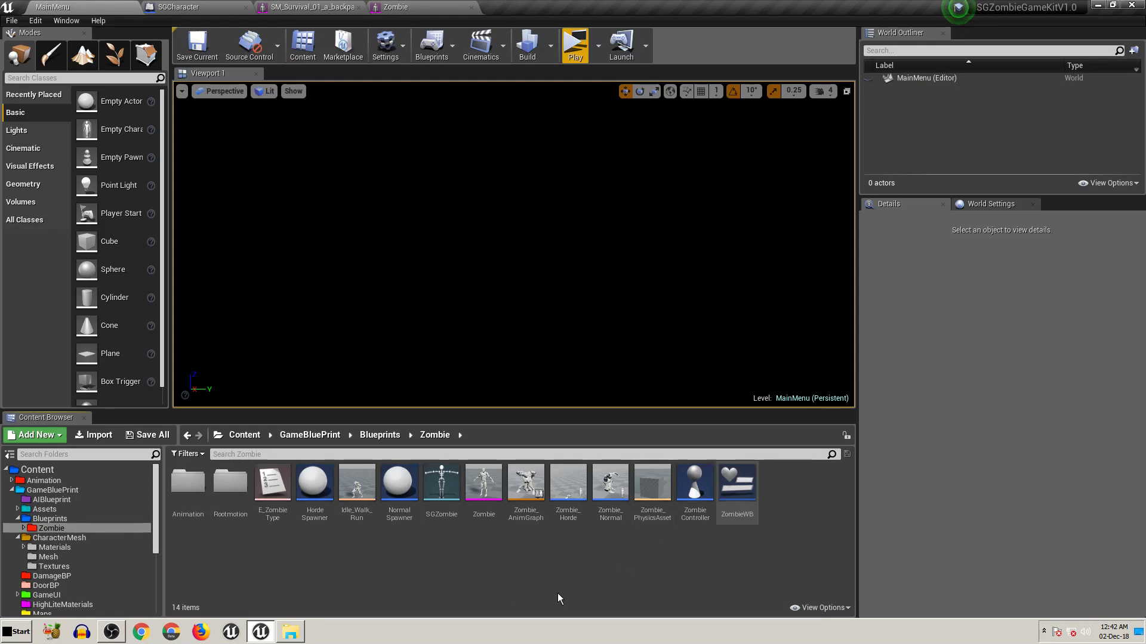
- Open the SGCharacter blueprint from the GameBluePrint Blueprints folder and show its viewport
scroll(72, 549, down, 5)
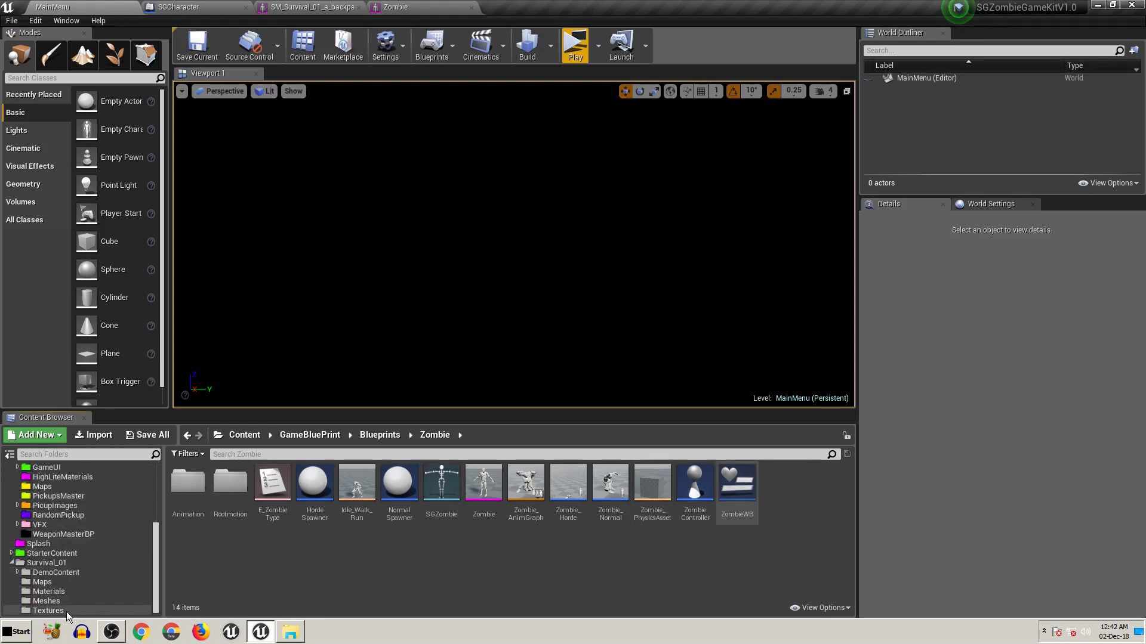
scroll(52, 535, up, 3)
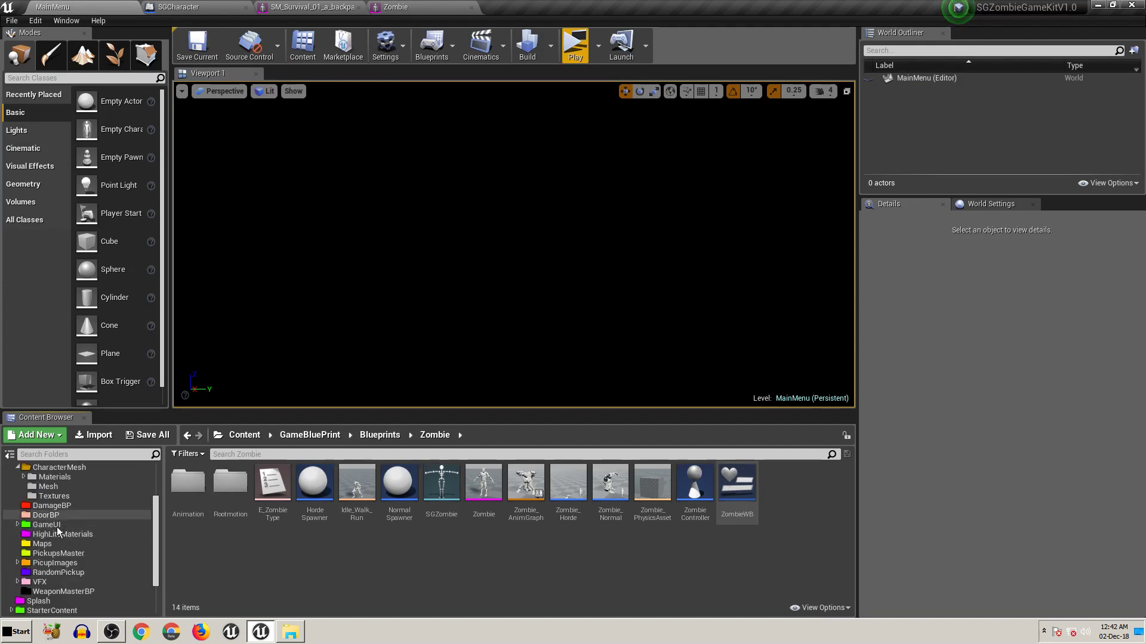
scroll(66, 567, up, 4)
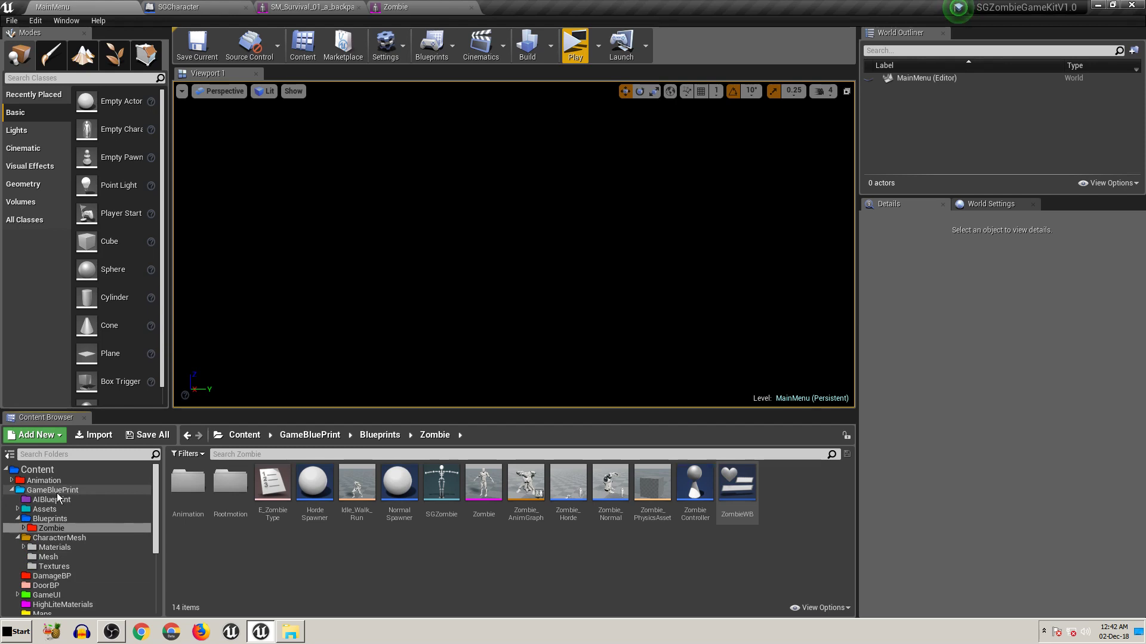
click(52, 519)
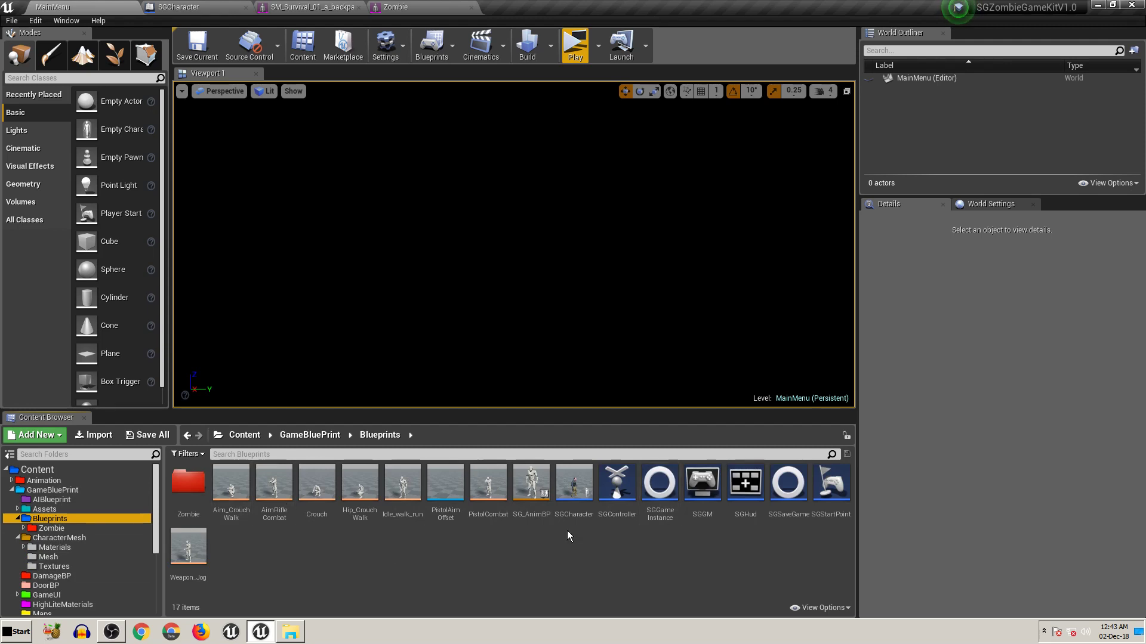
double_click(573, 515)
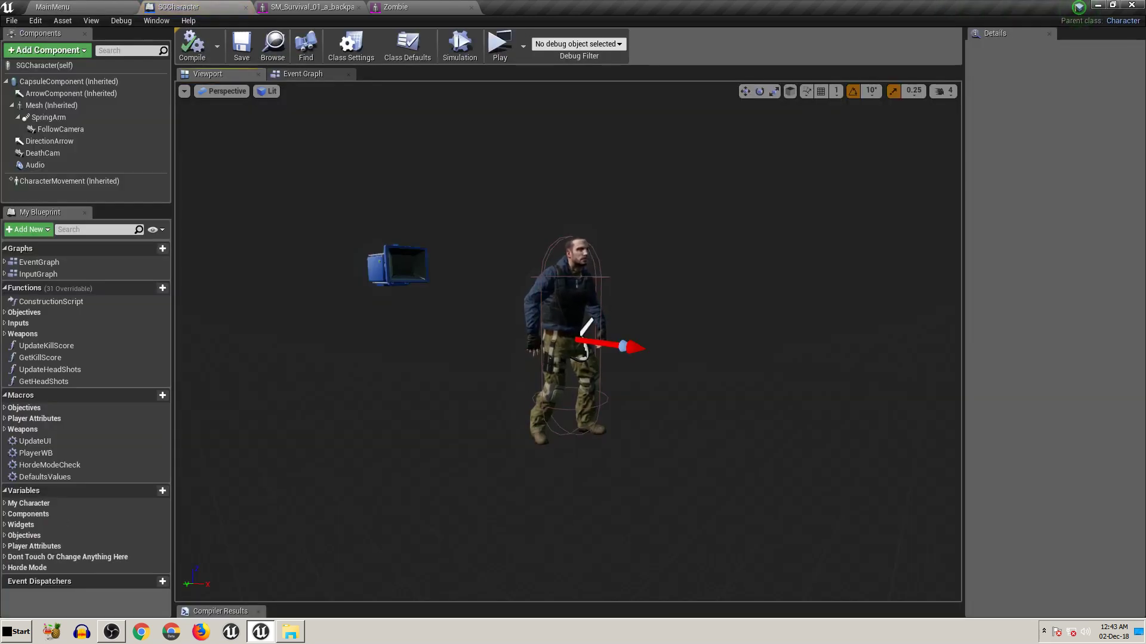
- Check the SGCharacter blueprint's mesh, and select SK_Mannequin_PhysicsAsset in the CharacterMesh Mesh folder
click(567, 286)
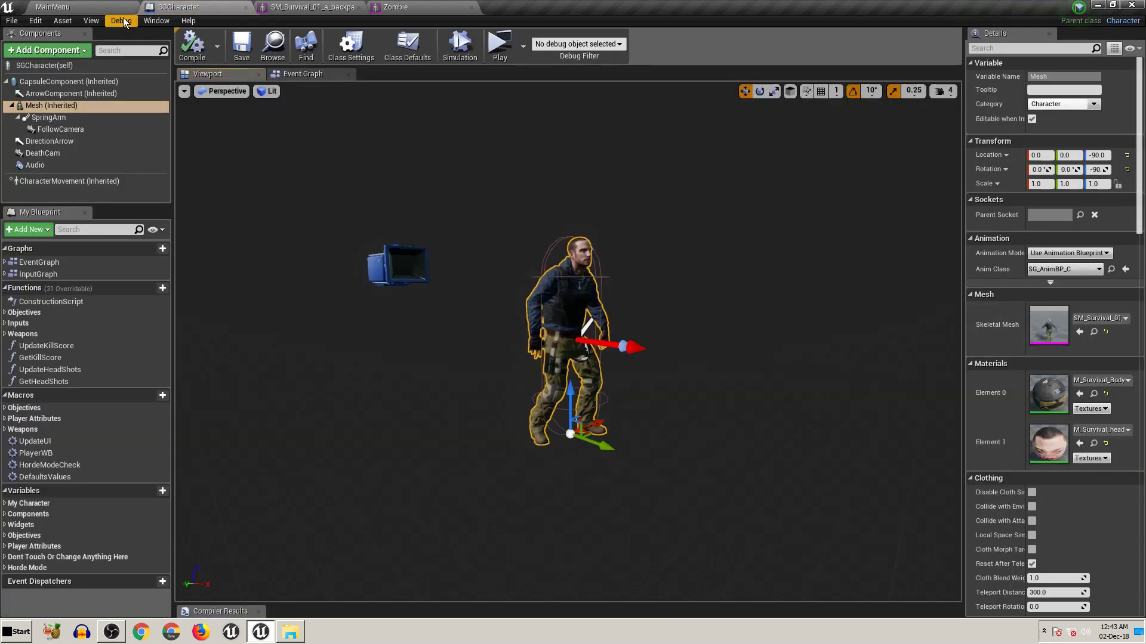
click(100, 10)
click(464, 575)
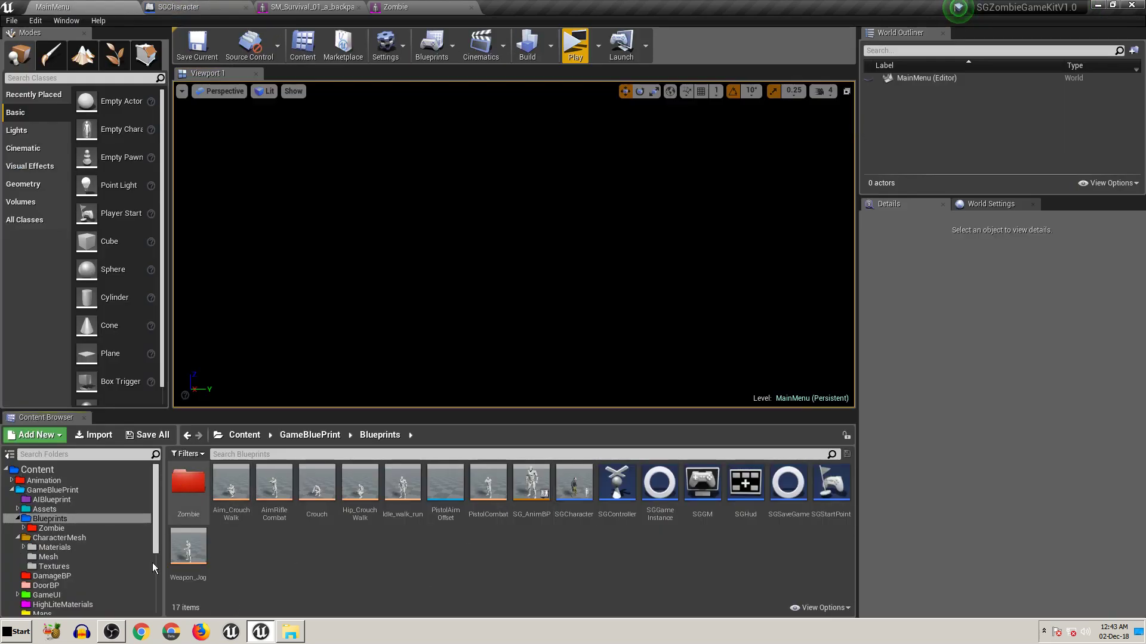
scroll(97, 583, down, 2)
click(61, 519)
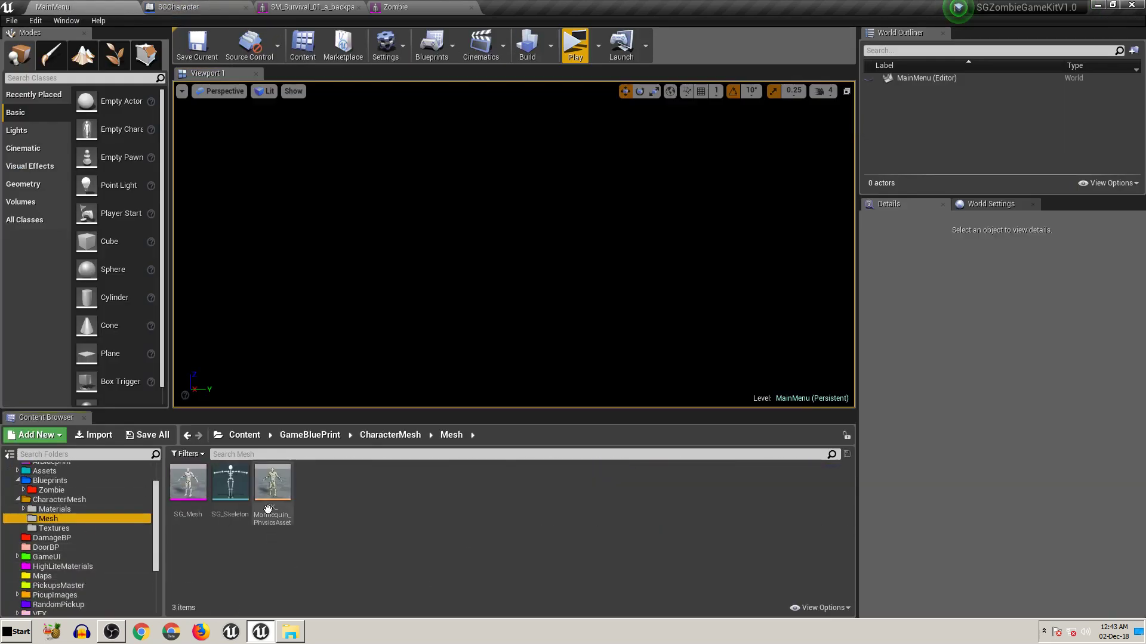
click(273, 520)
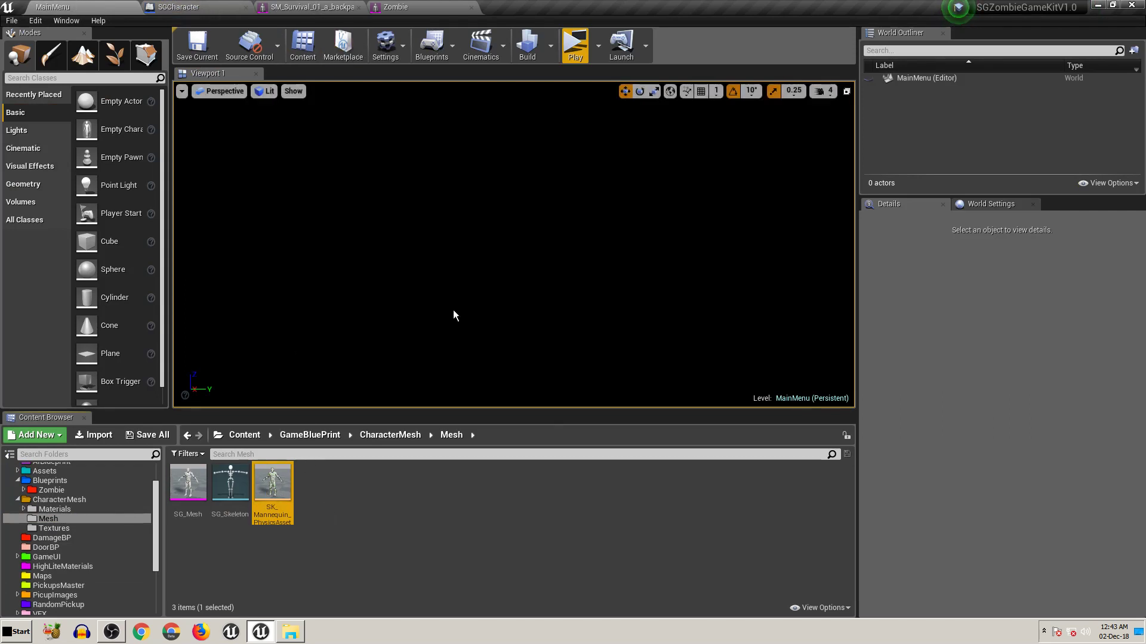
- Assign SK_Mannequin_PhysicsAsset as both the physics asset and the shadow physics asset of the SM_Survival_01_a_backpack mesh
click(302, 8)
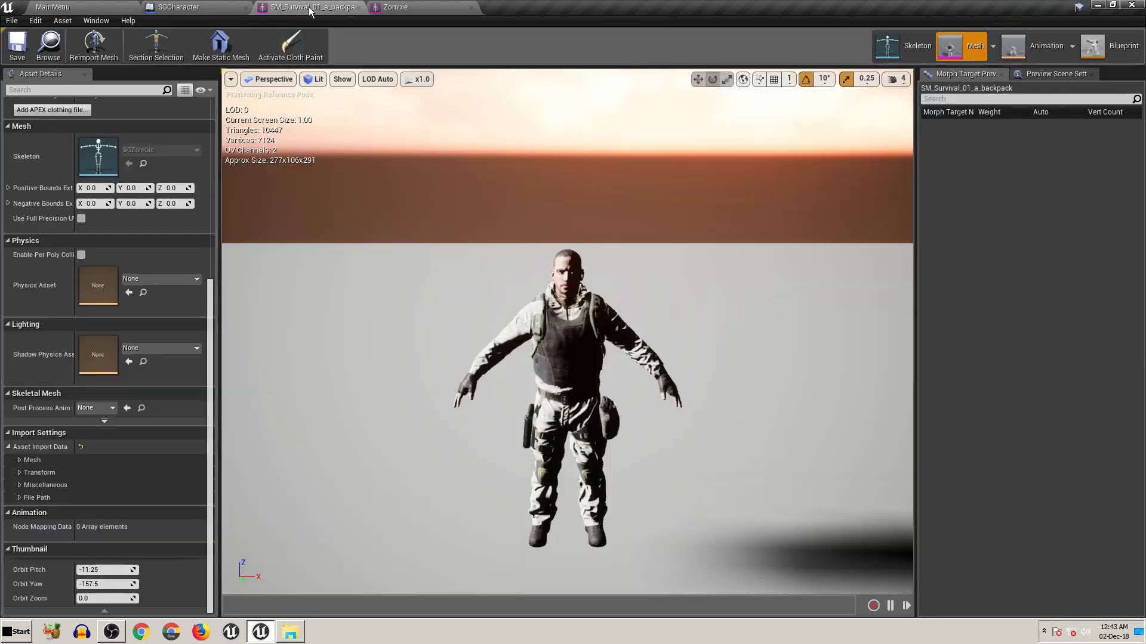
click(130, 295)
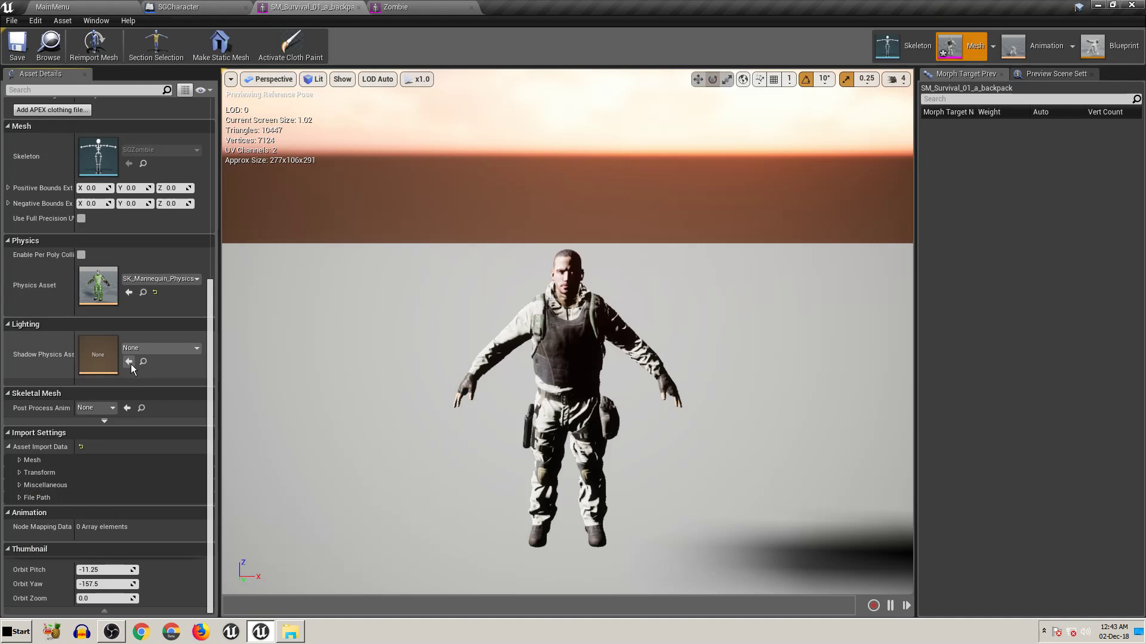
click(130, 362)
- Assign SK_Mannequin_PhysicsAsset as the Zombie mesh's physics and shadow physics assets, and save all modified assets
click(396, 7)
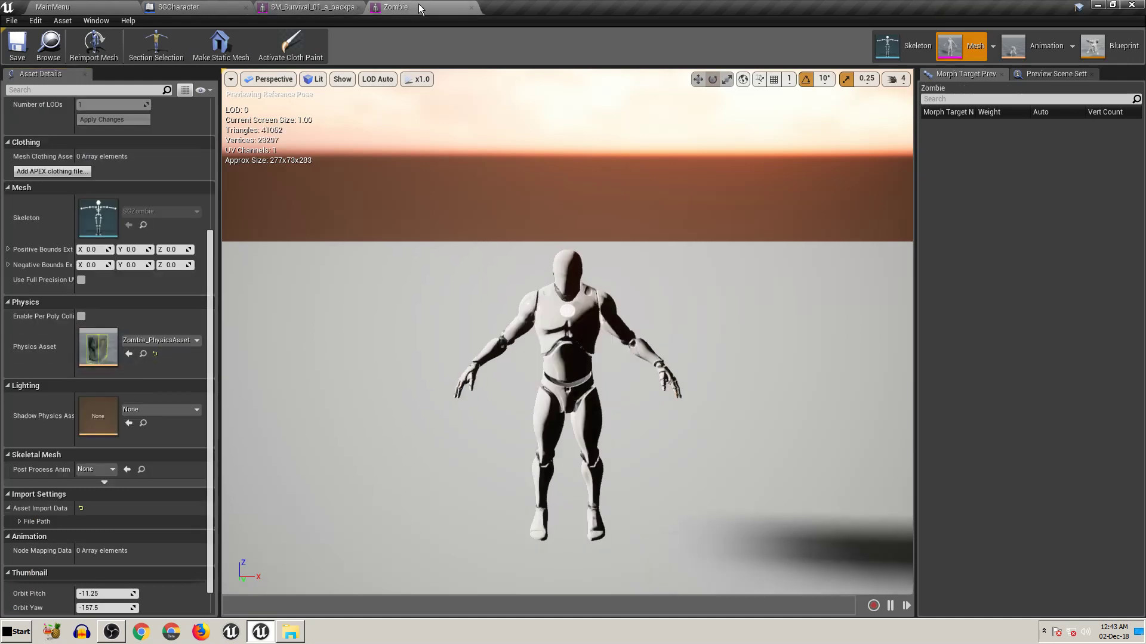
click(129, 355)
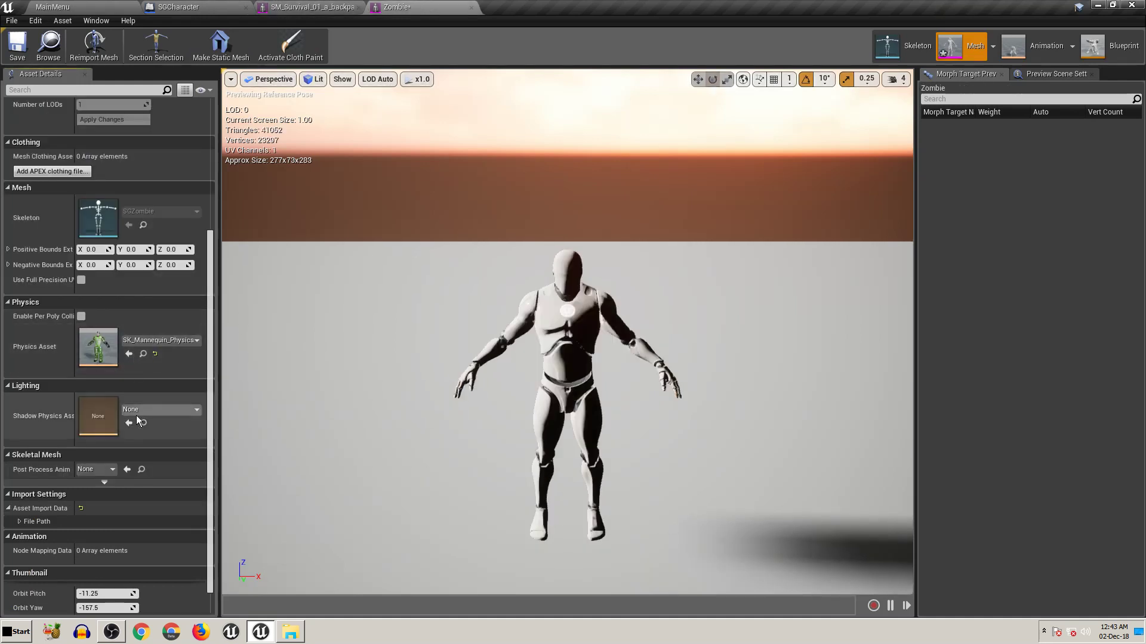
click(129, 422)
click(9, 57)
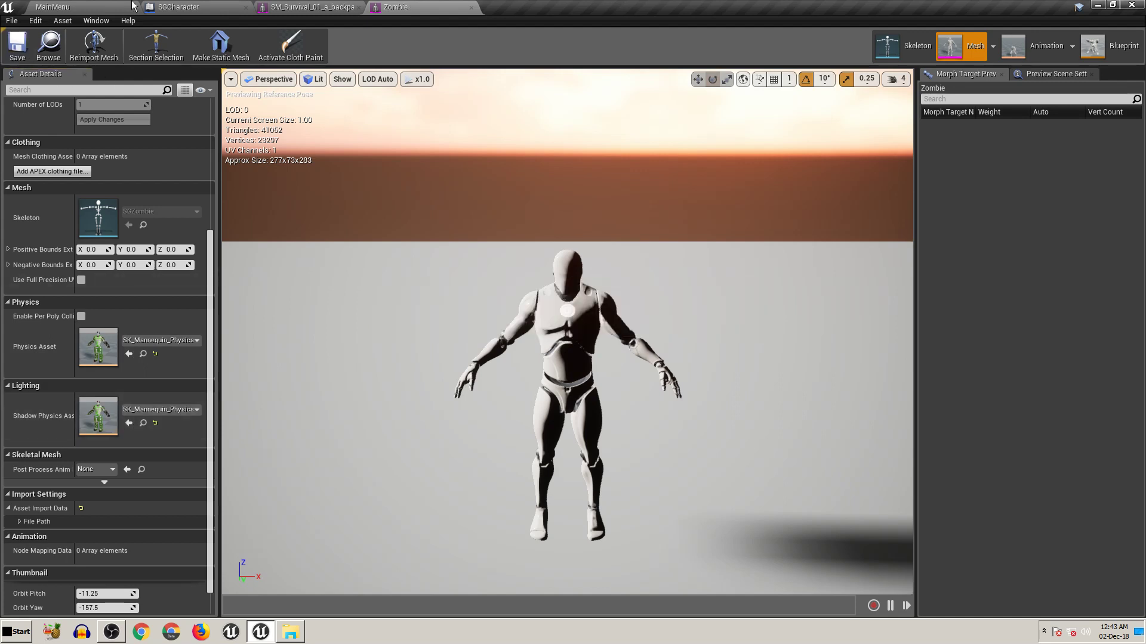
click(86, 8)
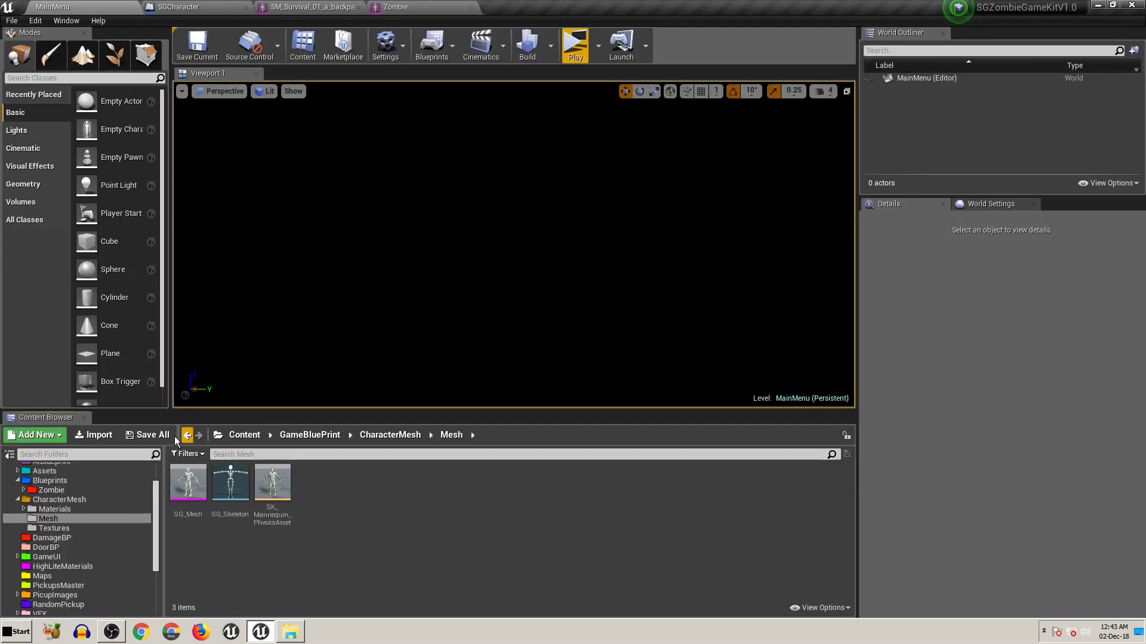
click(147, 435)
click(679, 424)
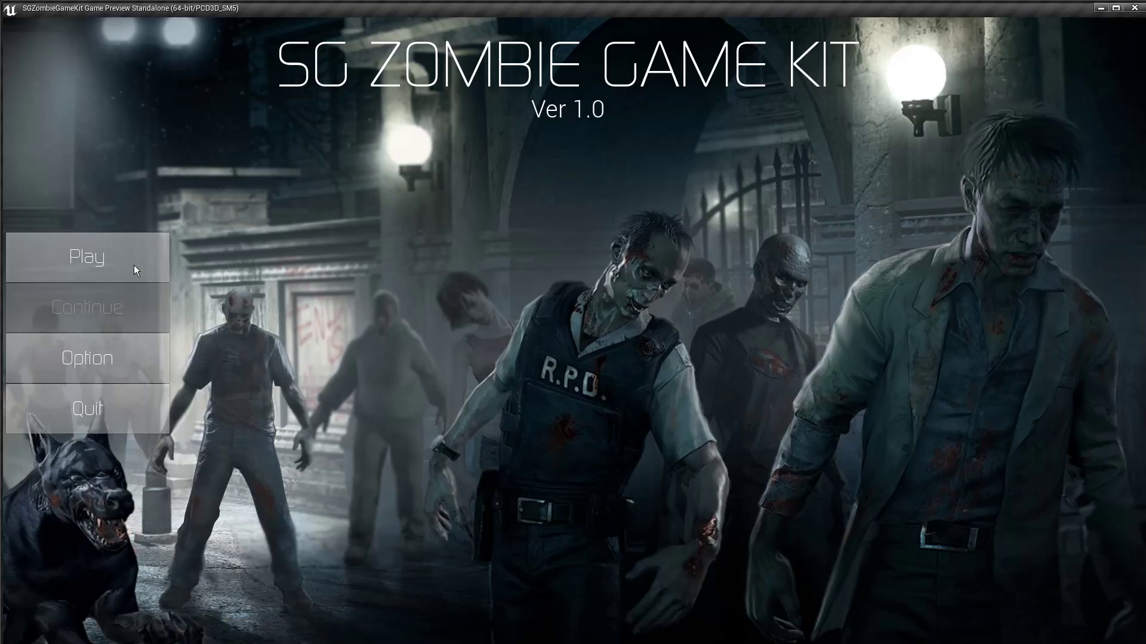
- Start Zombie Horde mode on Level 1 in the game preview and shift the preview window over the editor
click(105, 267)
click(62, 276)
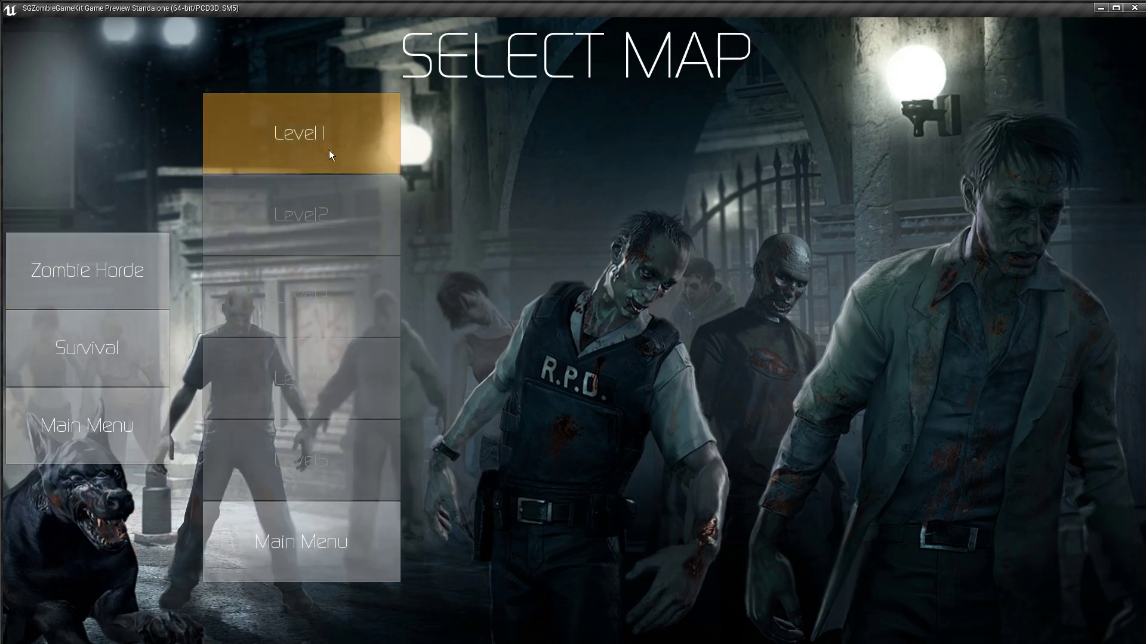
click(331, 157)
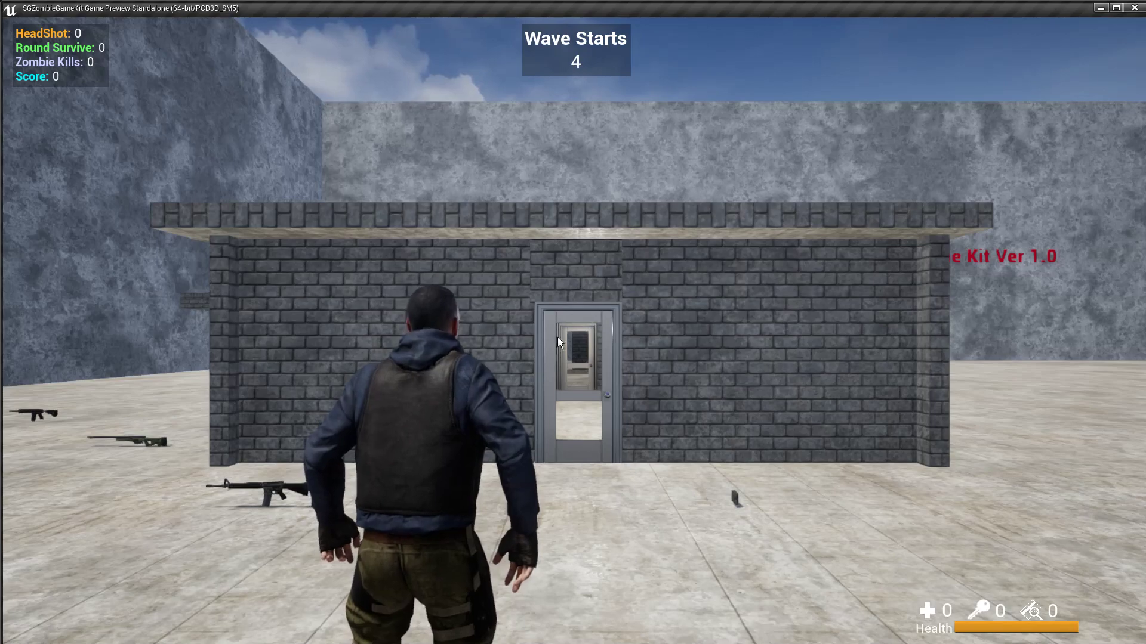
drag(120, 8, 122, 153)
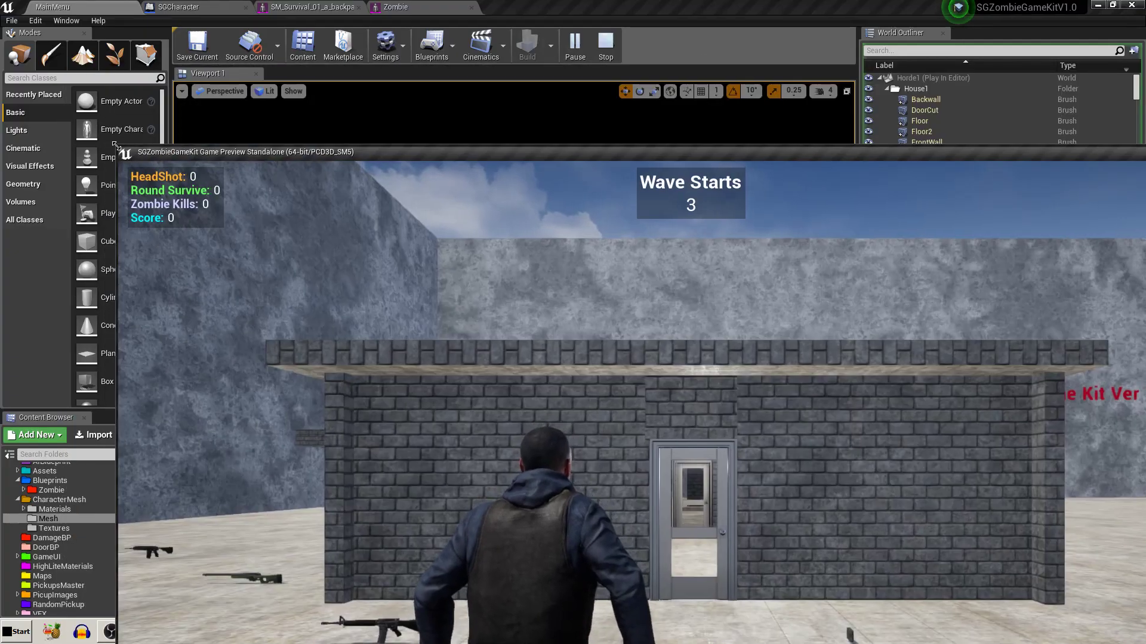
drag(205, 152, 248, 179)
- Equip a rifle and shoot the first wave of zombies to examine how their bodies fall
key(w)
key(1)
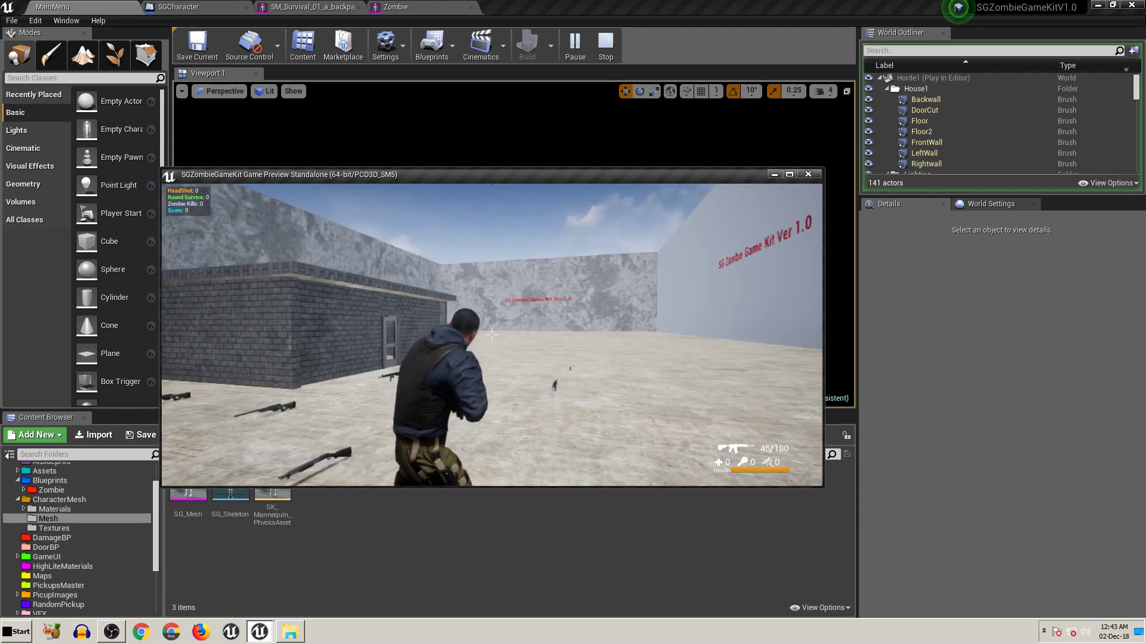
click(492, 335)
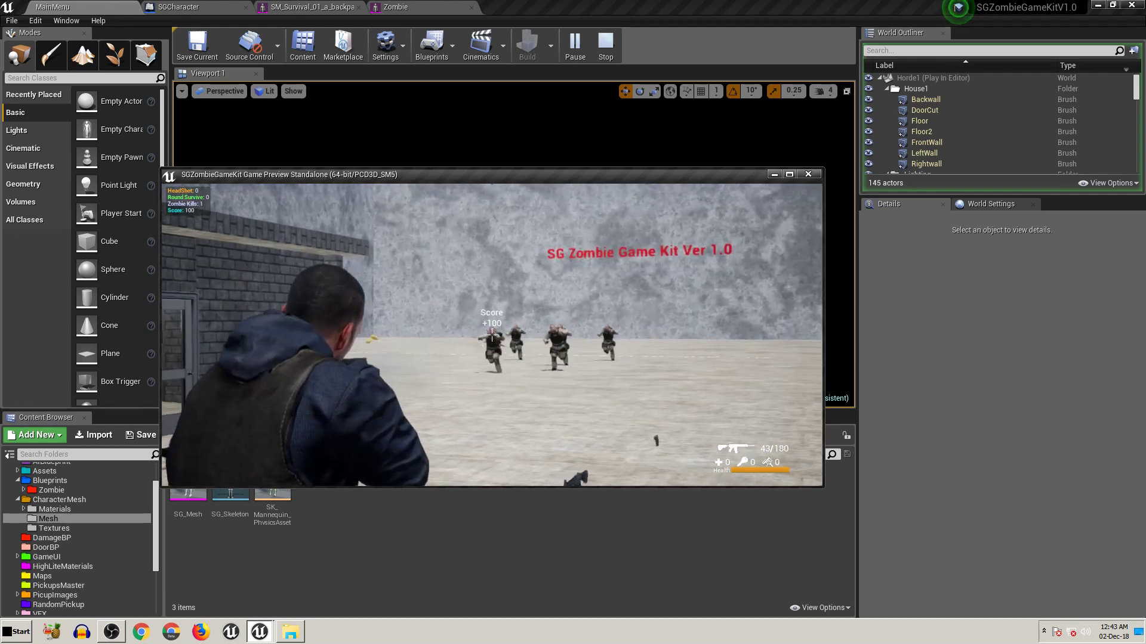
click(492, 335)
click(492, 335)
click(492, 335)
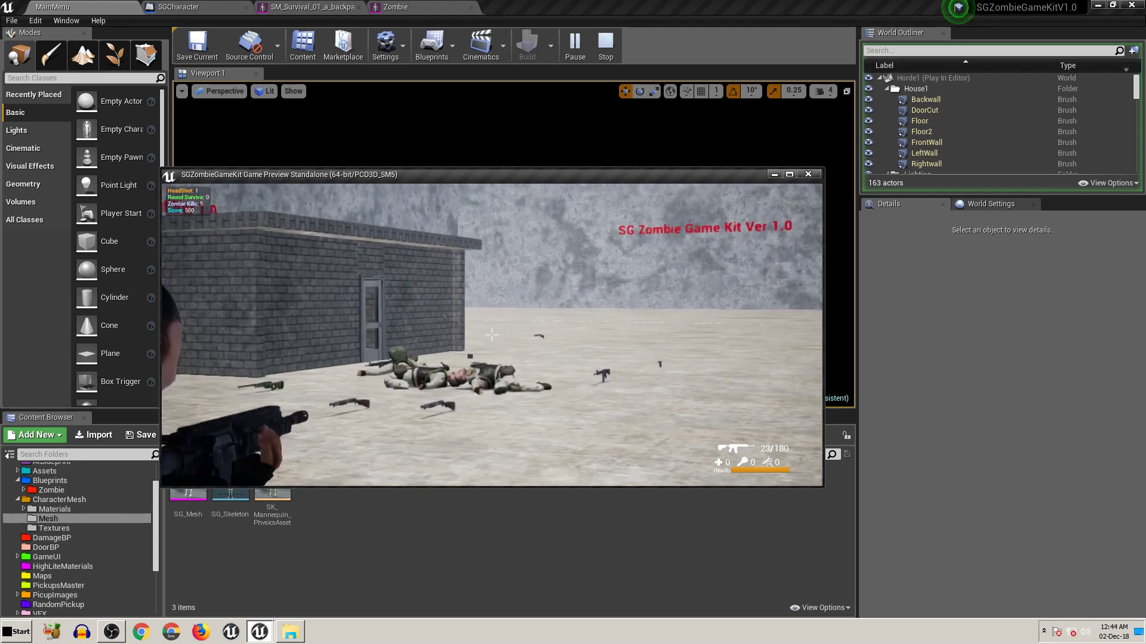
- Maximize the game preview and move the player around the arena to examine the character's poses and holstered weapon
click(788, 174)
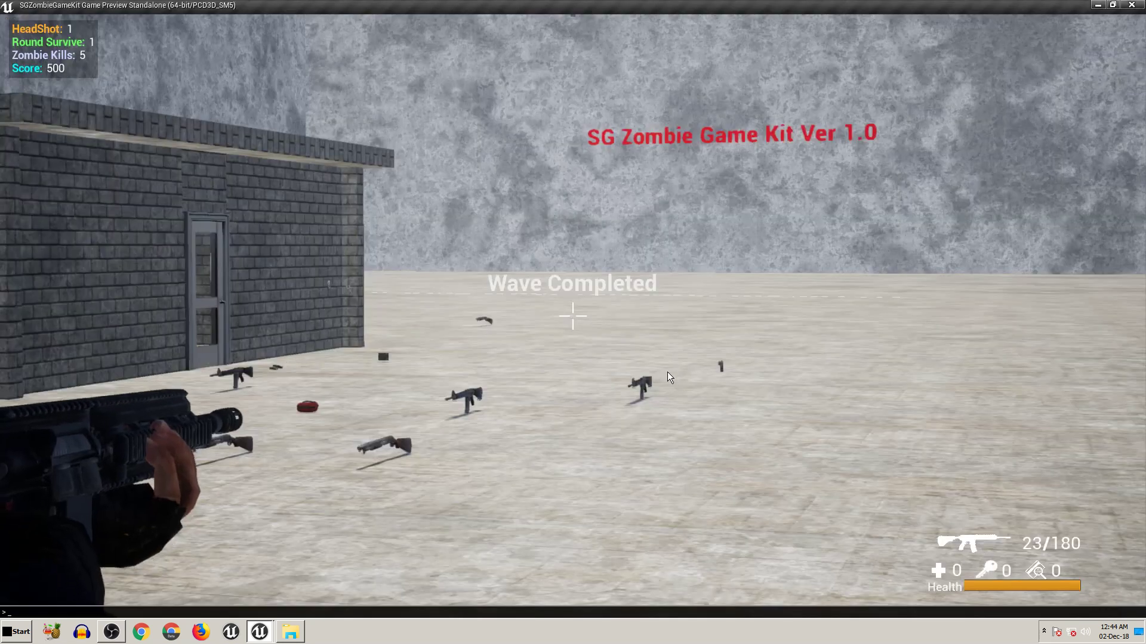
key(grave)
key(grave)
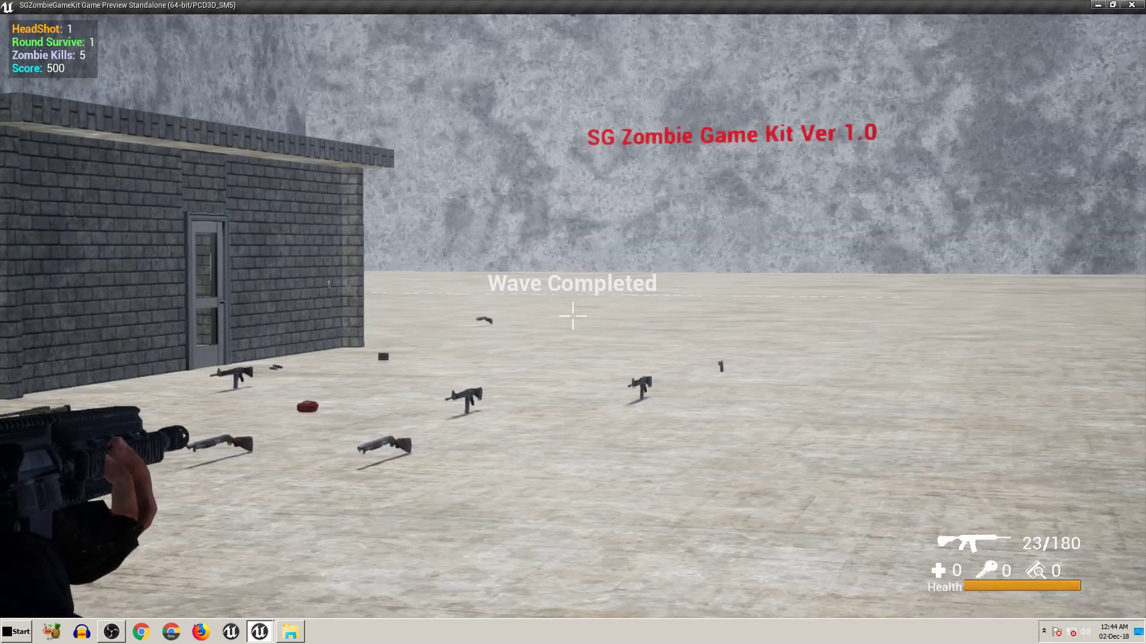
key(v)
key(w)
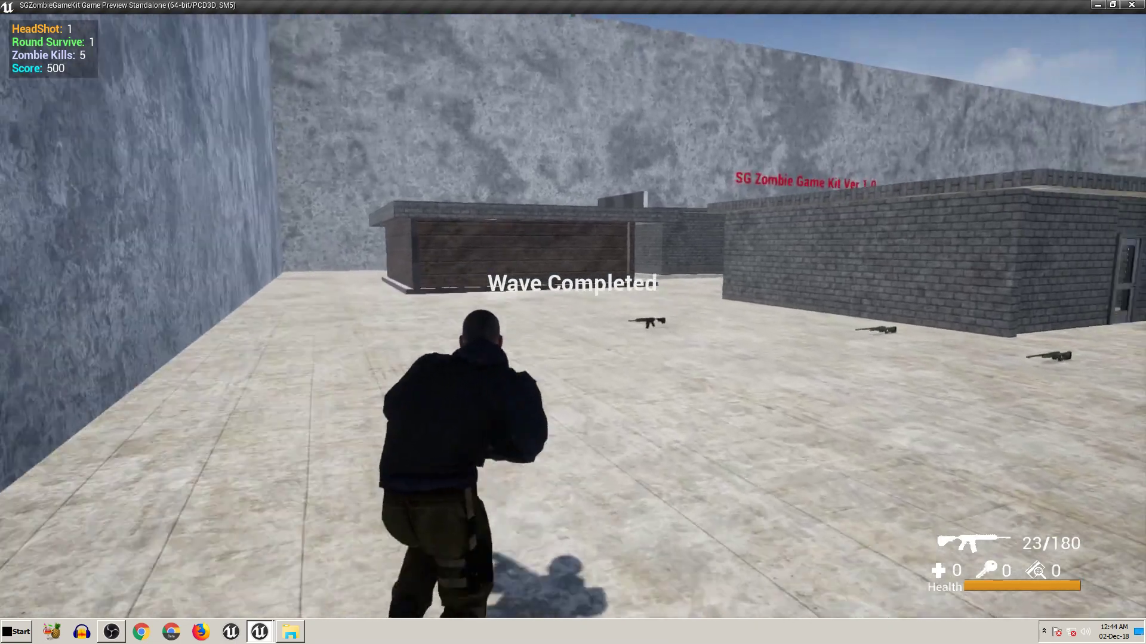
key(w)
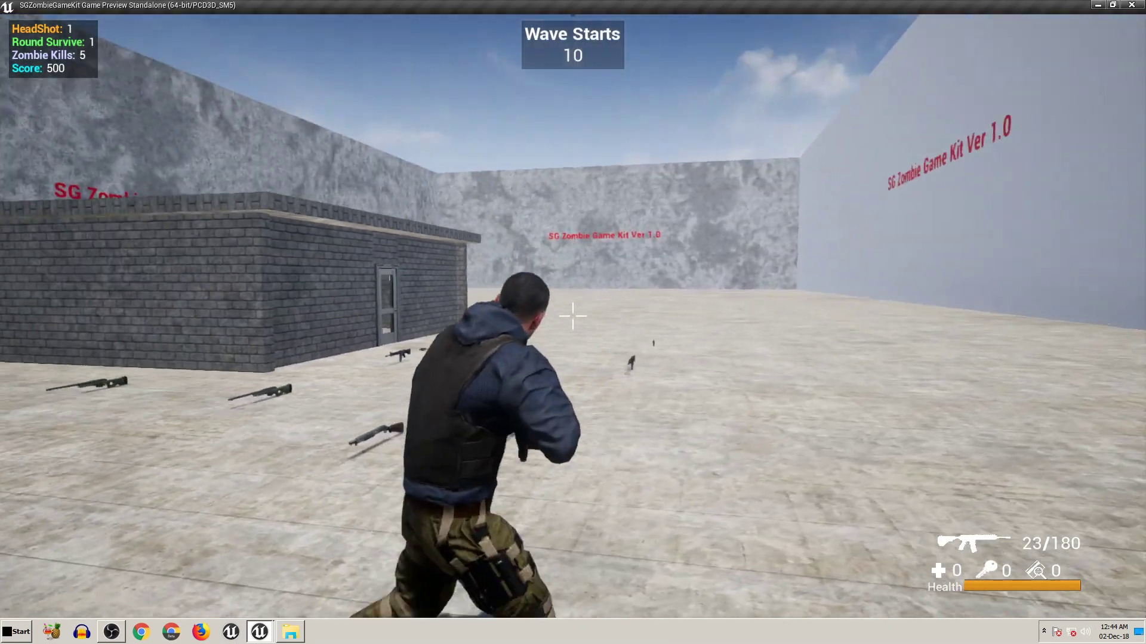
key(d)
key(d)
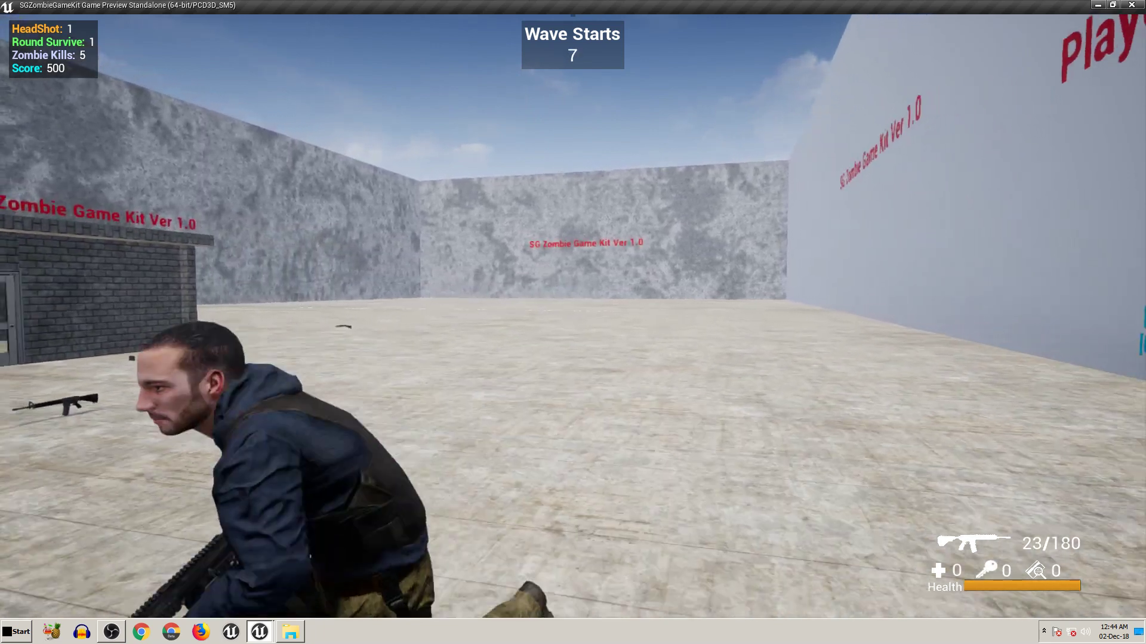
key(w)
key(w)
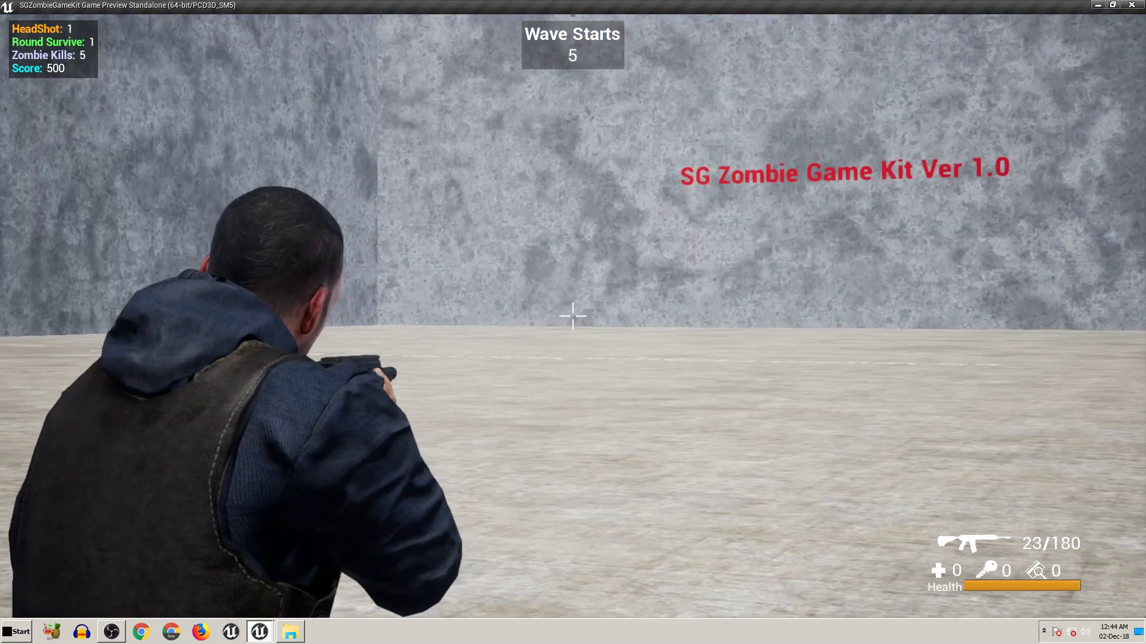
key(w)
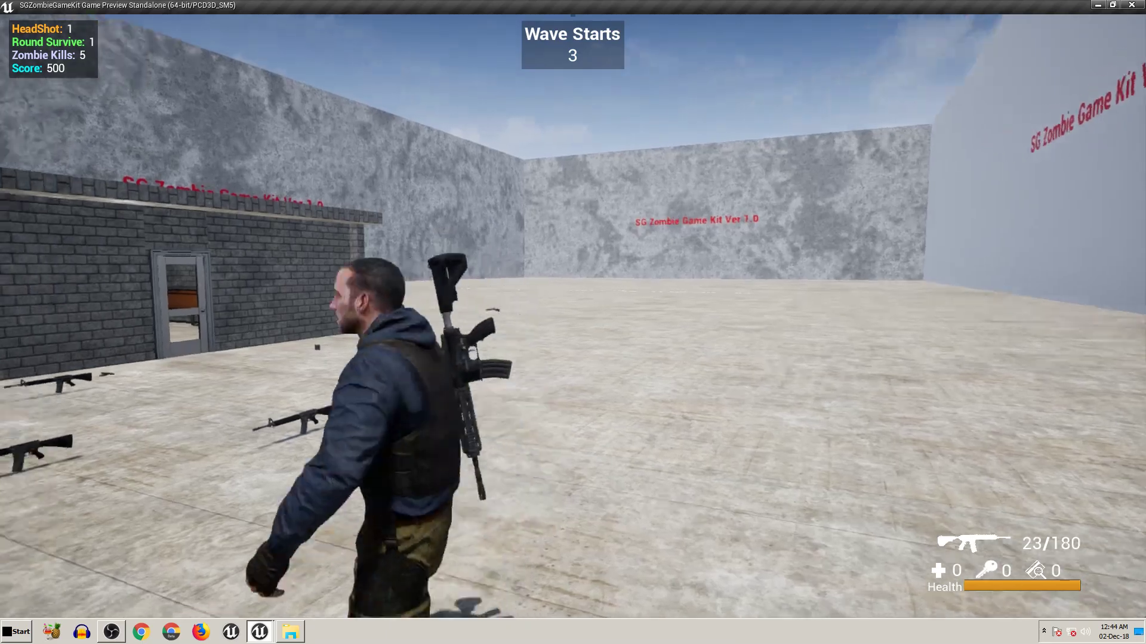
key(w)
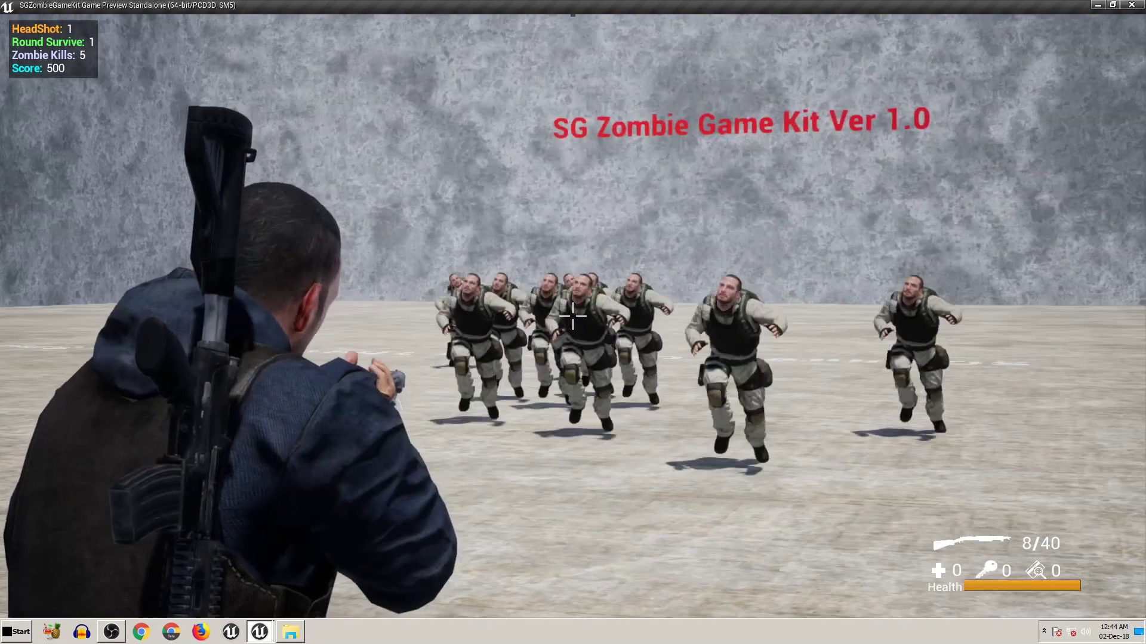
- Shoot the second wave of zombies with the shotgun and rifle, and examine how the bodies ragdoll
click(573, 317)
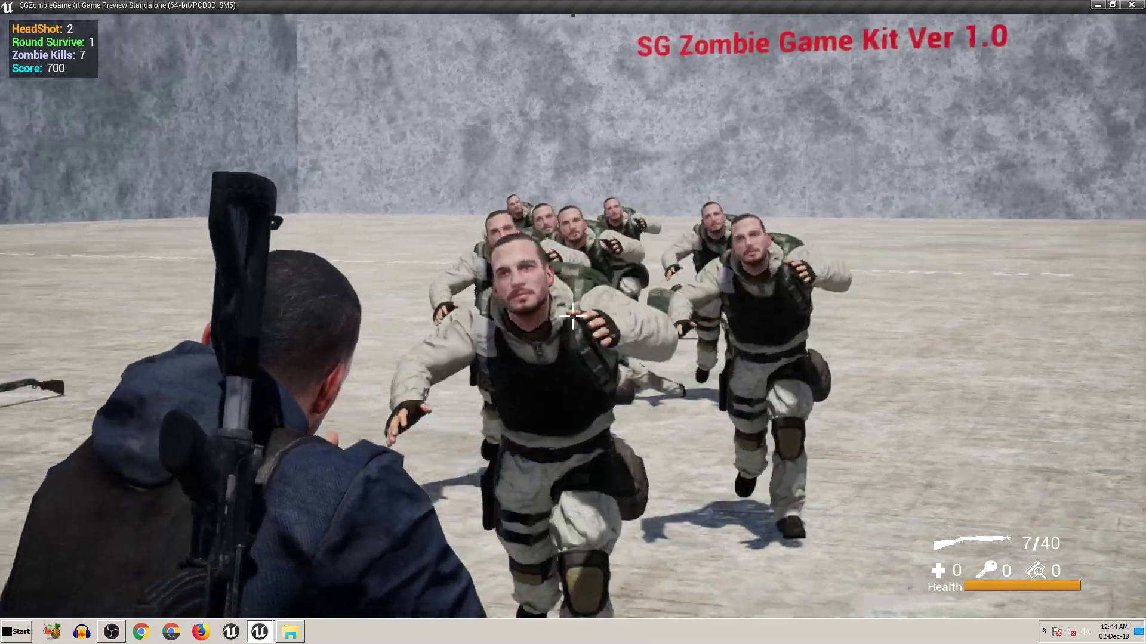
click(573, 316)
key(w)
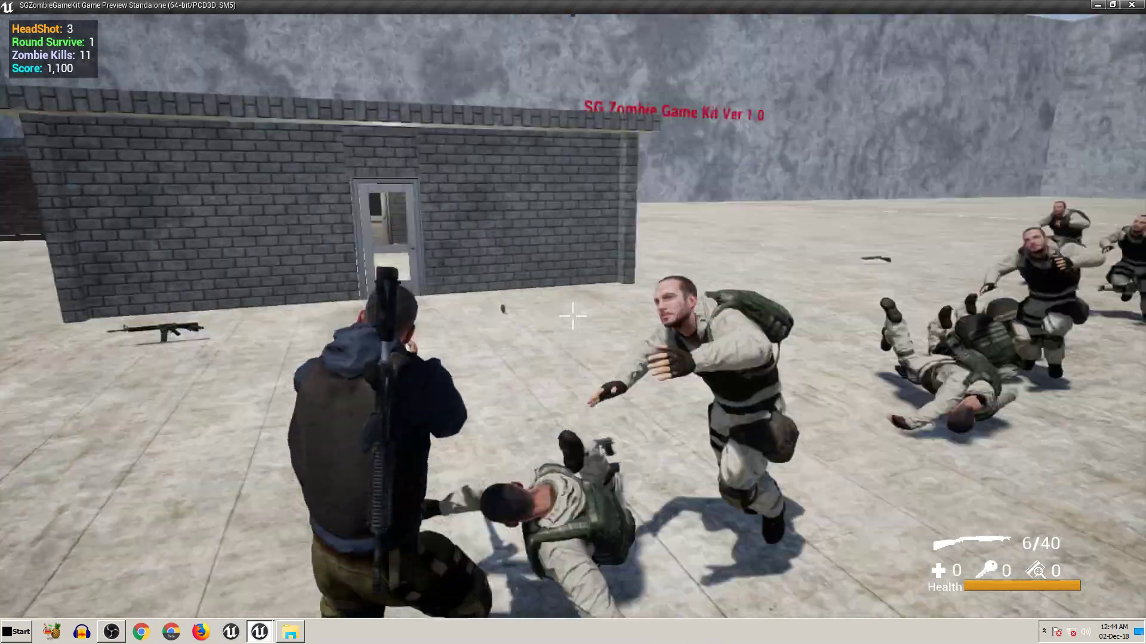
key(2)
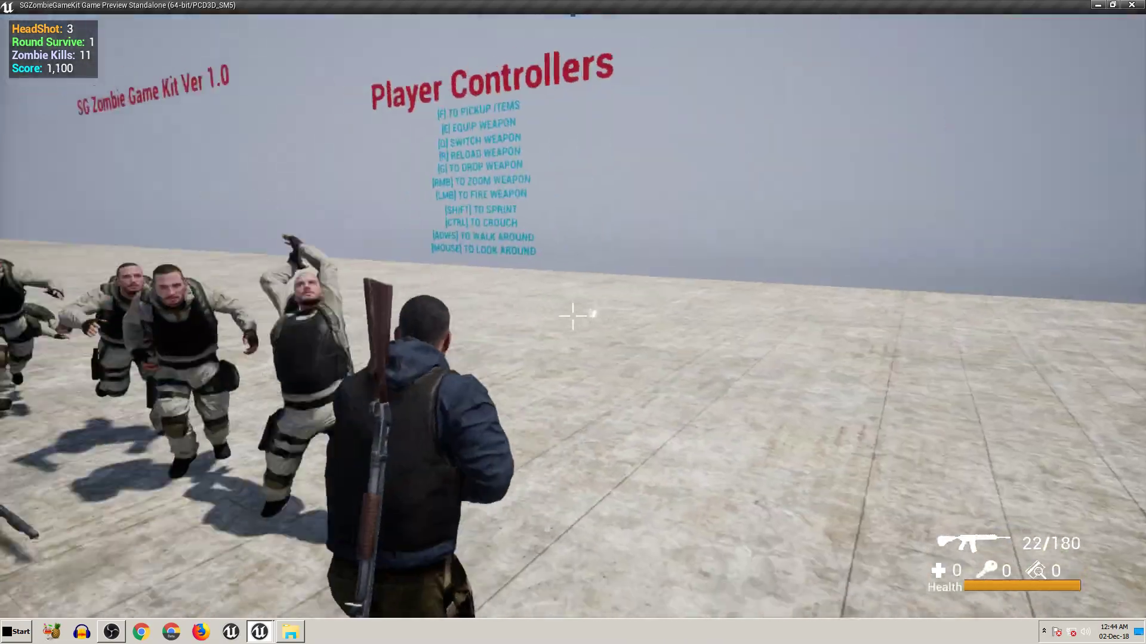
click(573, 316)
click(573, 316)
click(572, 316)
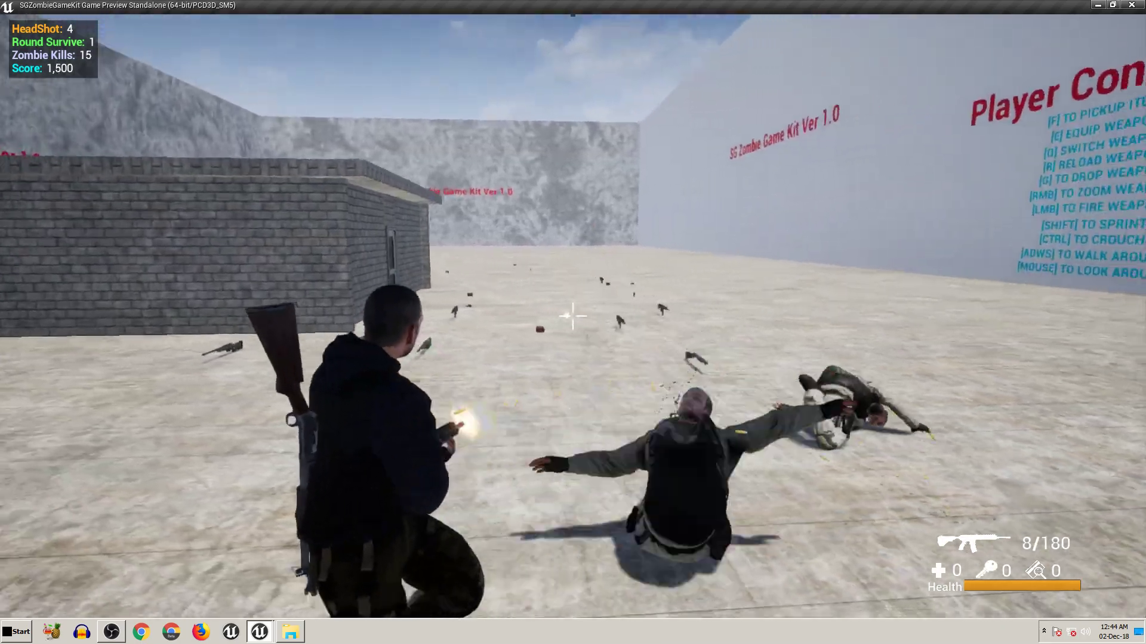
key(w)
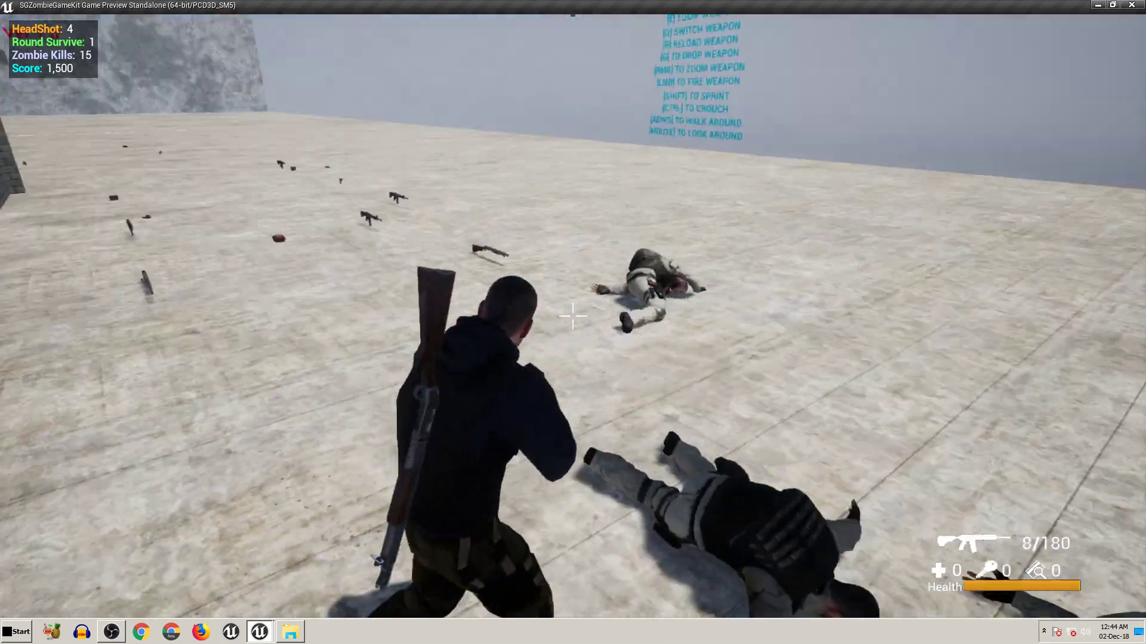
key(w)
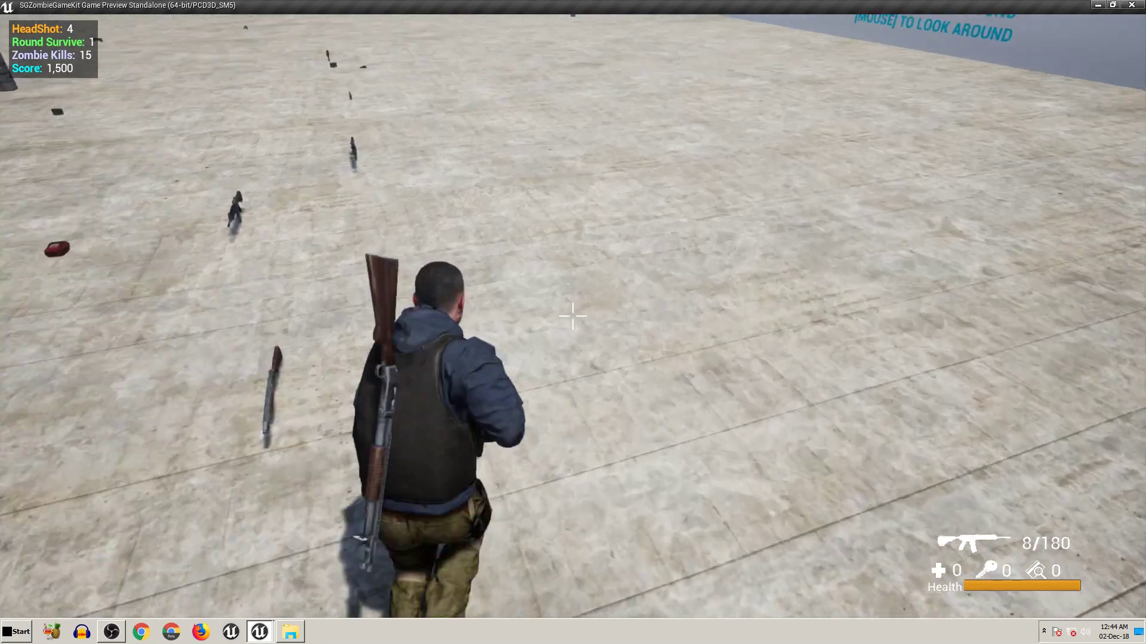
key(q)
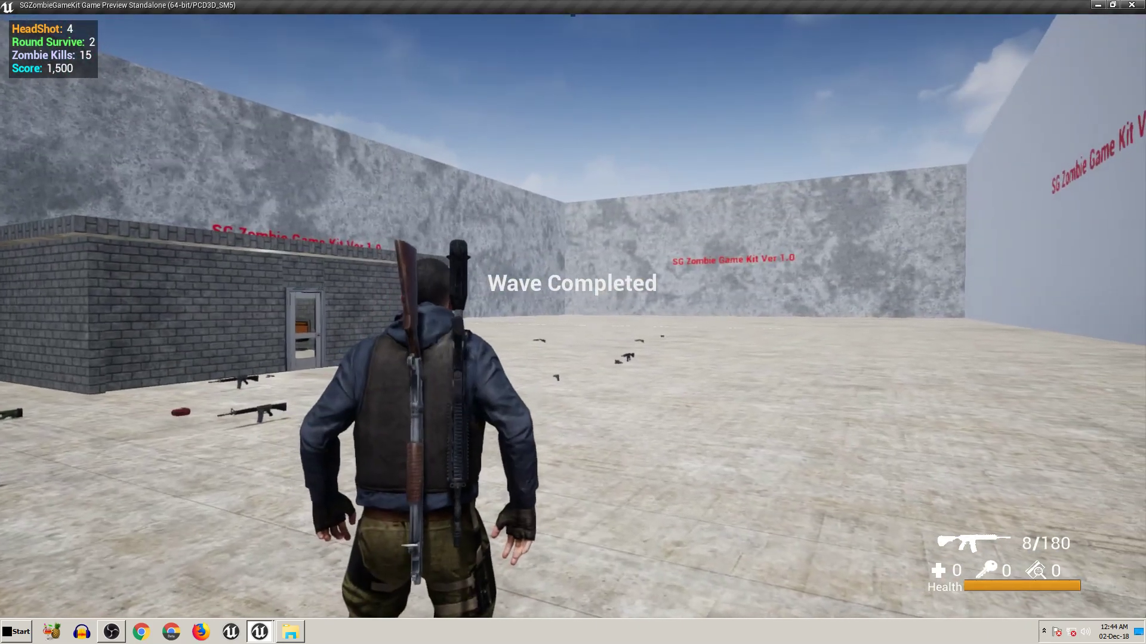
- End the play test and save the MainMenu map, leaving SK_Mannequin_PhysicsAsset selected in the Mesh folder
key(Escape)
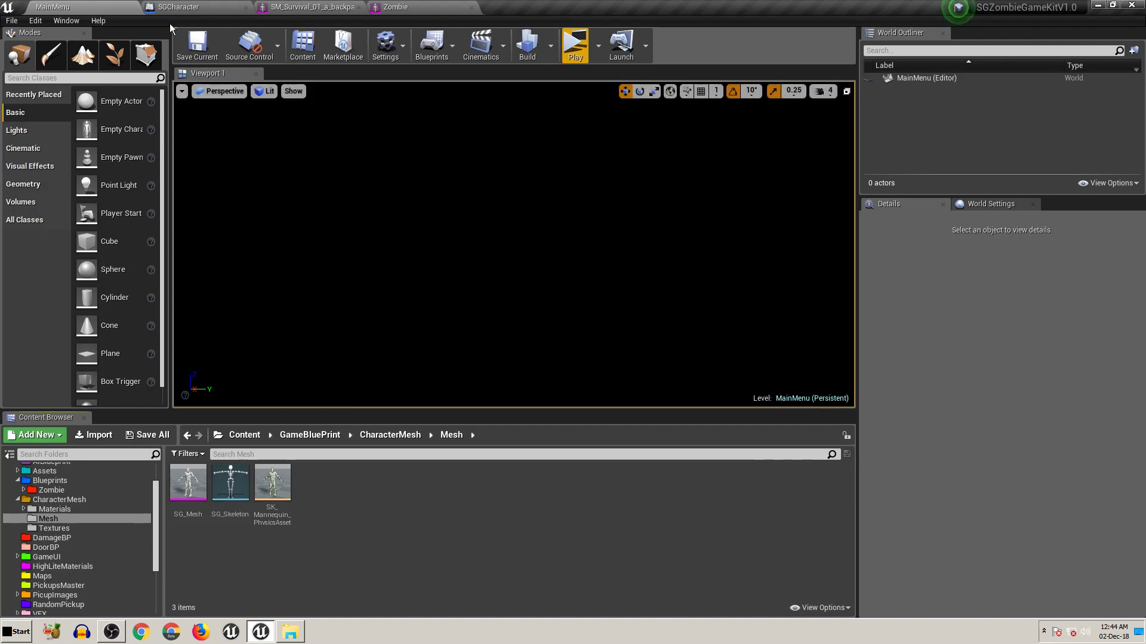
click(182, 41)
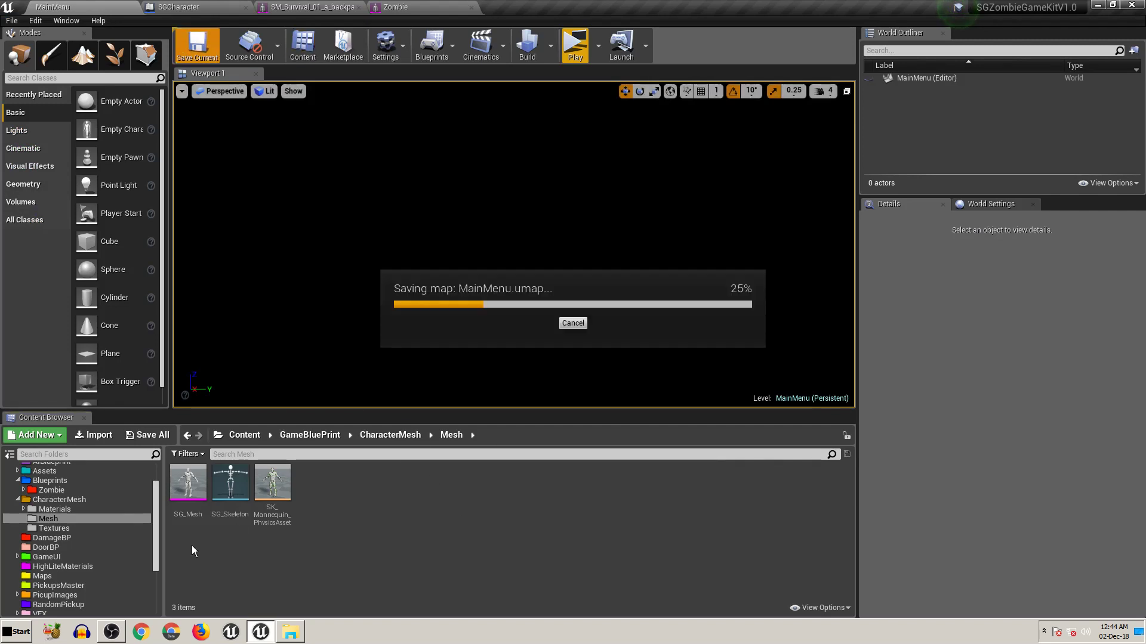
click(277, 493)
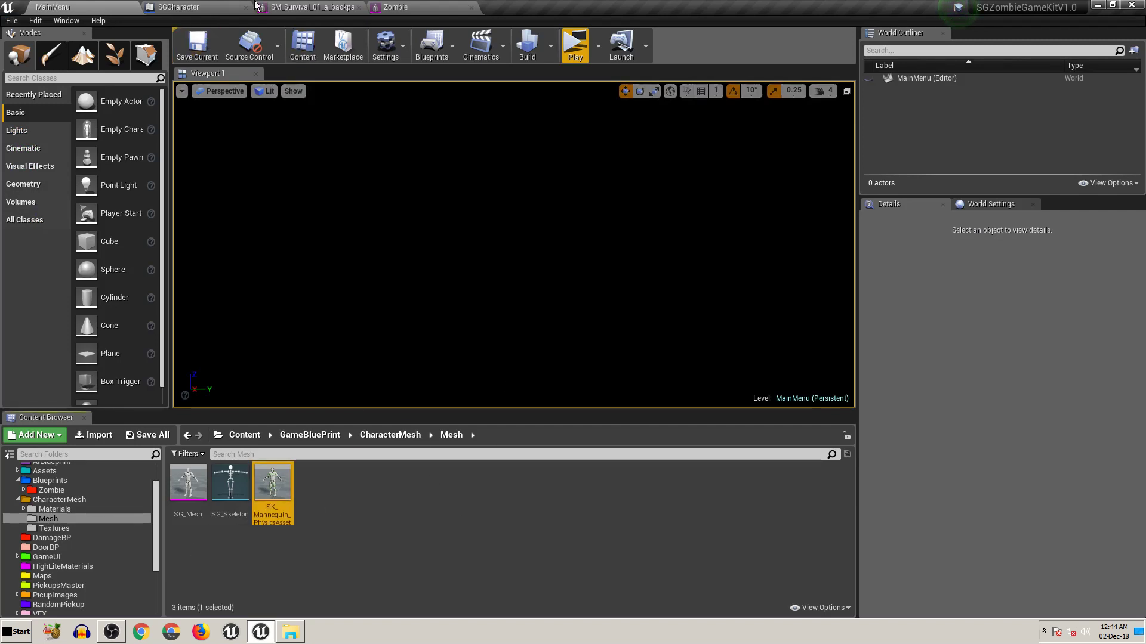
- Close the SM_Survival_01_a_backpack mesh and Zombie editors, and save the SGCharacter blueprint
click(334, 7)
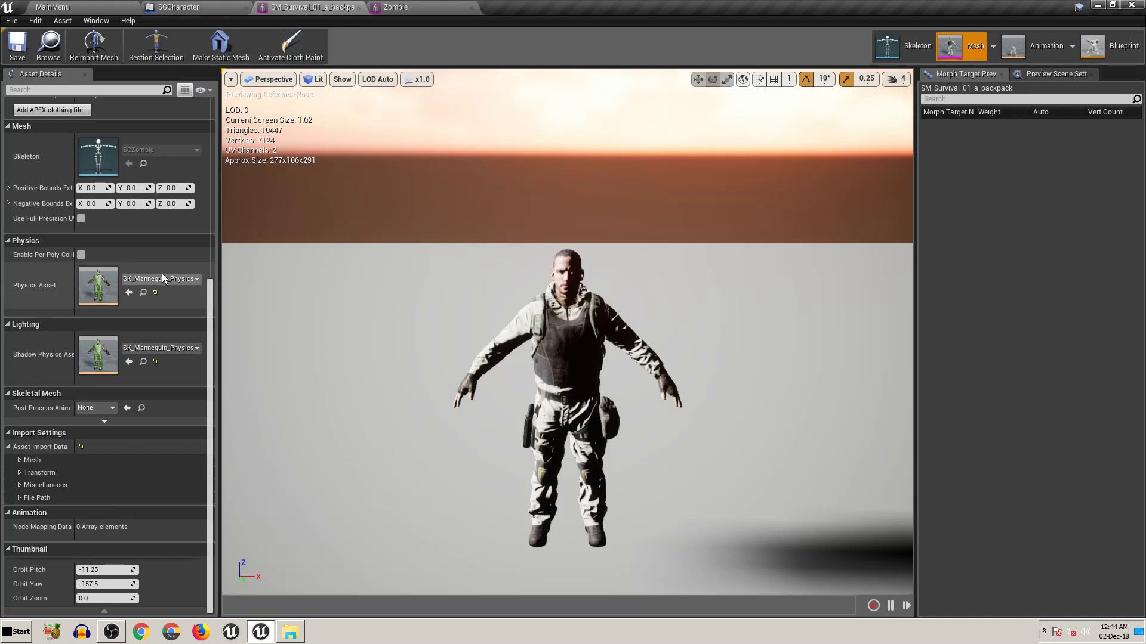
click(359, 7)
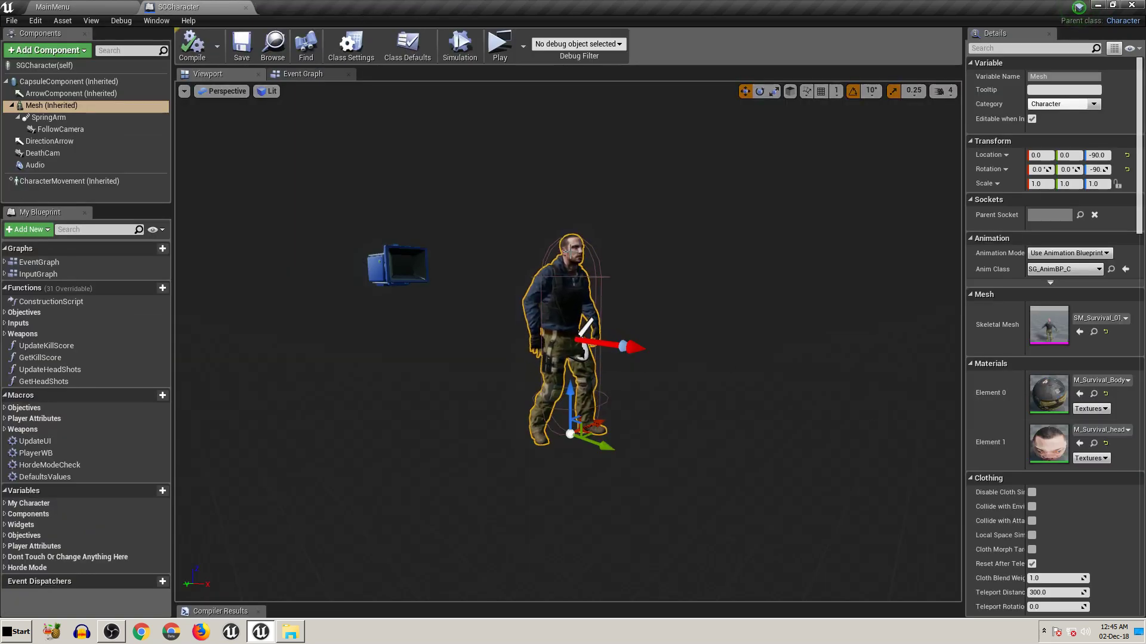
click(242, 51)
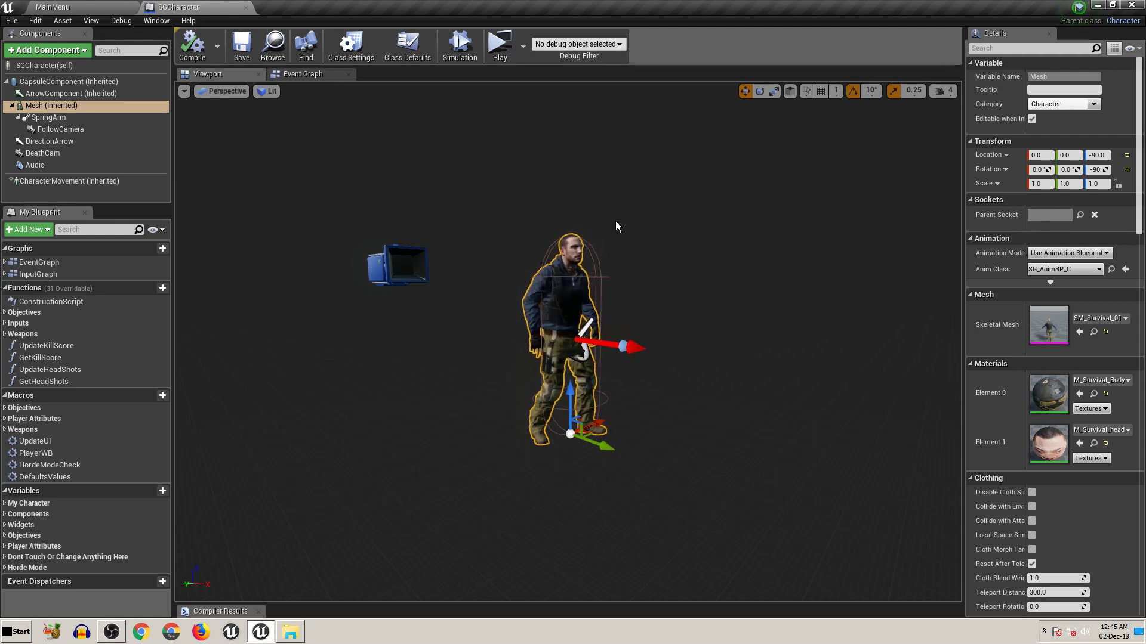
click(91, 7)
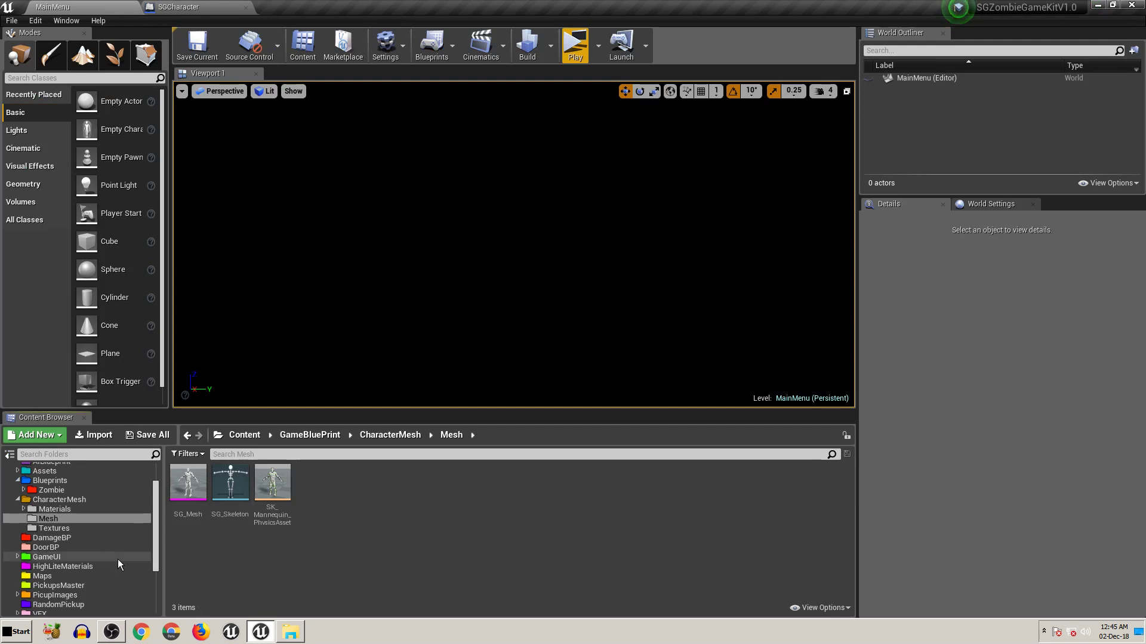
scroll(103, 552, down, 5)
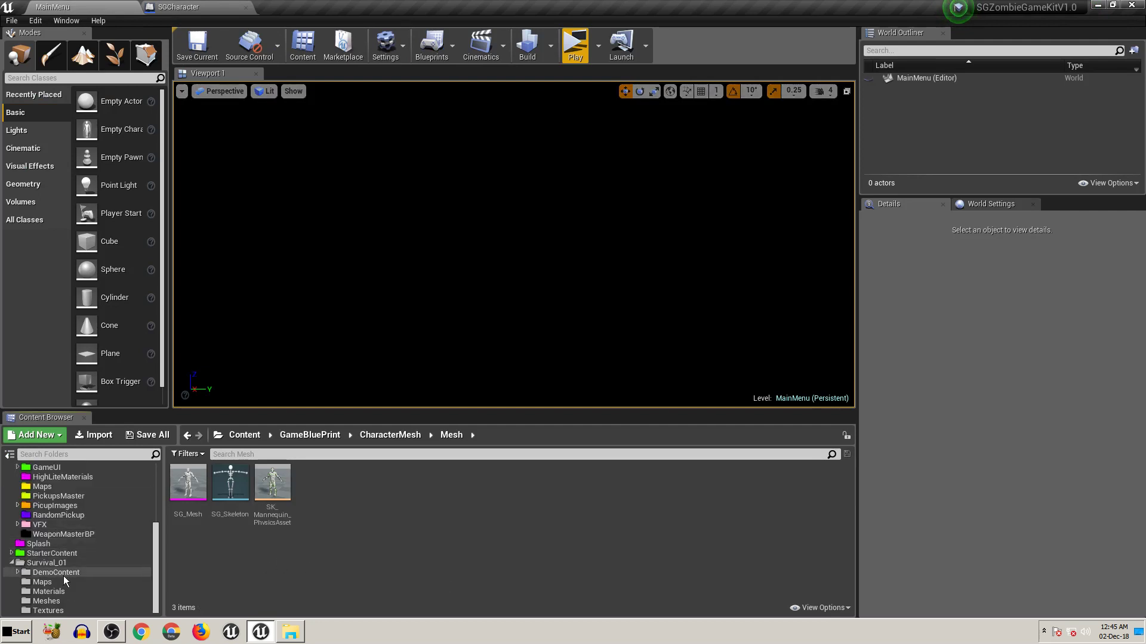
drag(155, 571, 153, 545)
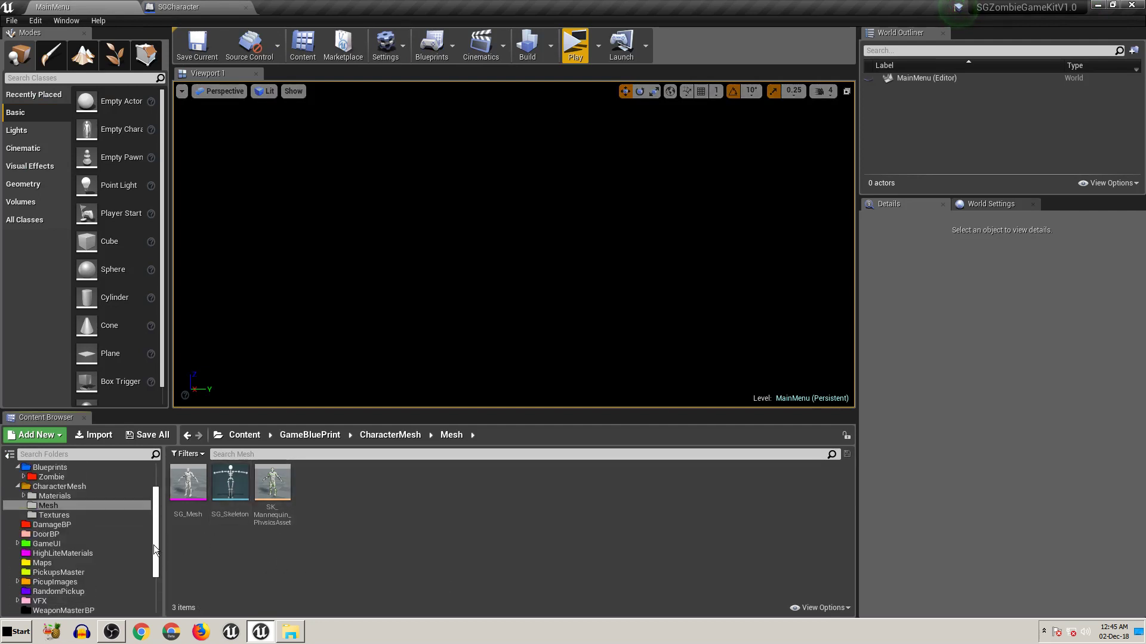
click(188, 6)
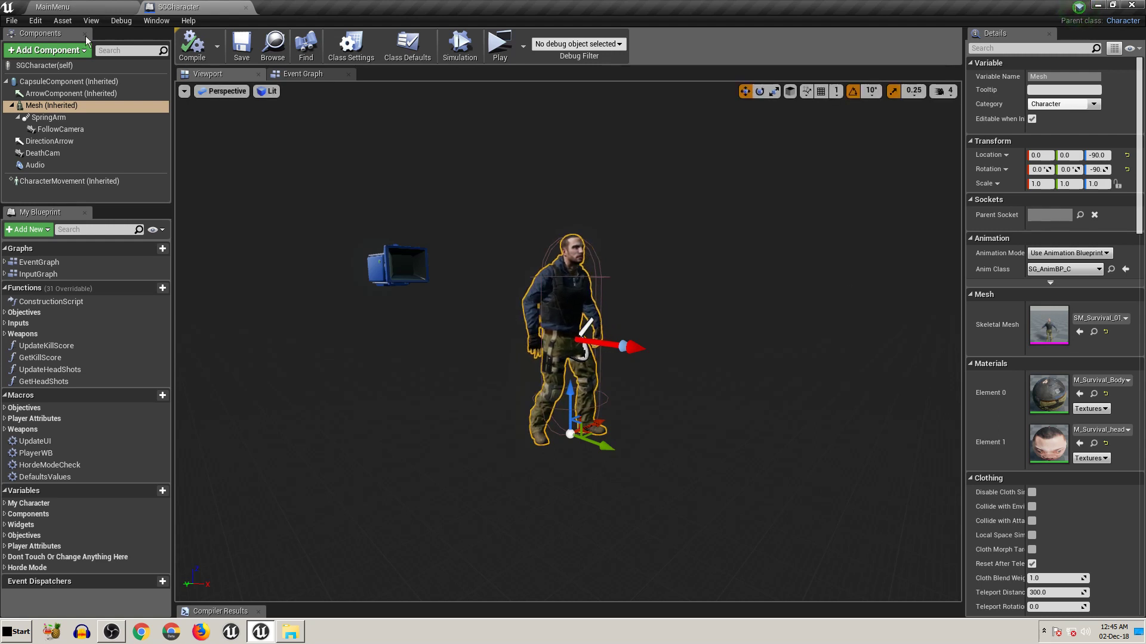
click(84, 7)
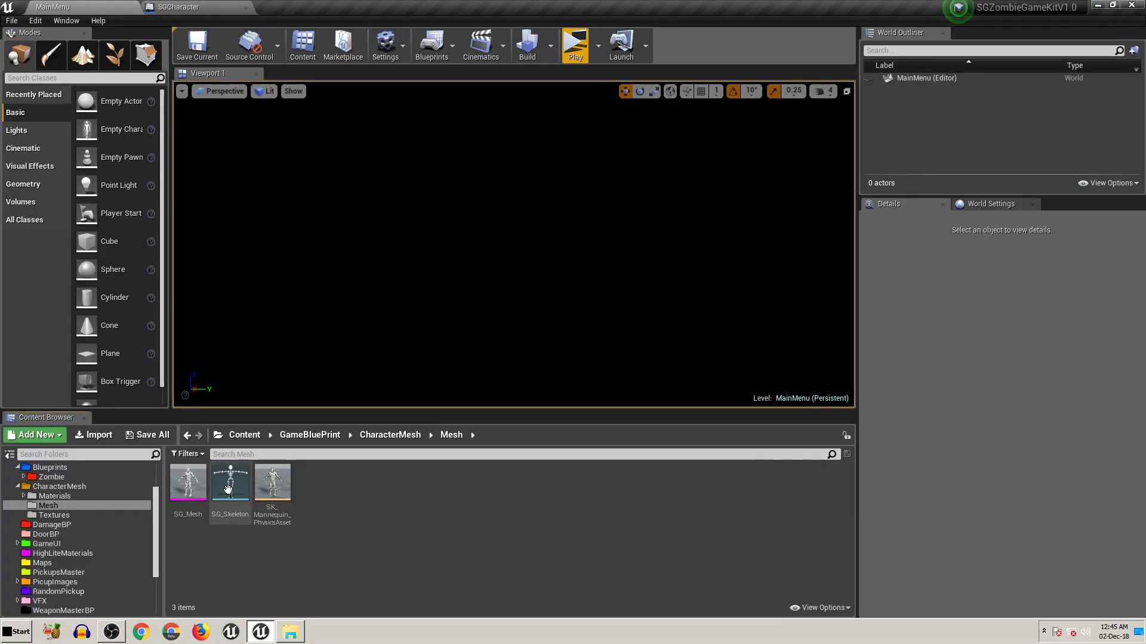